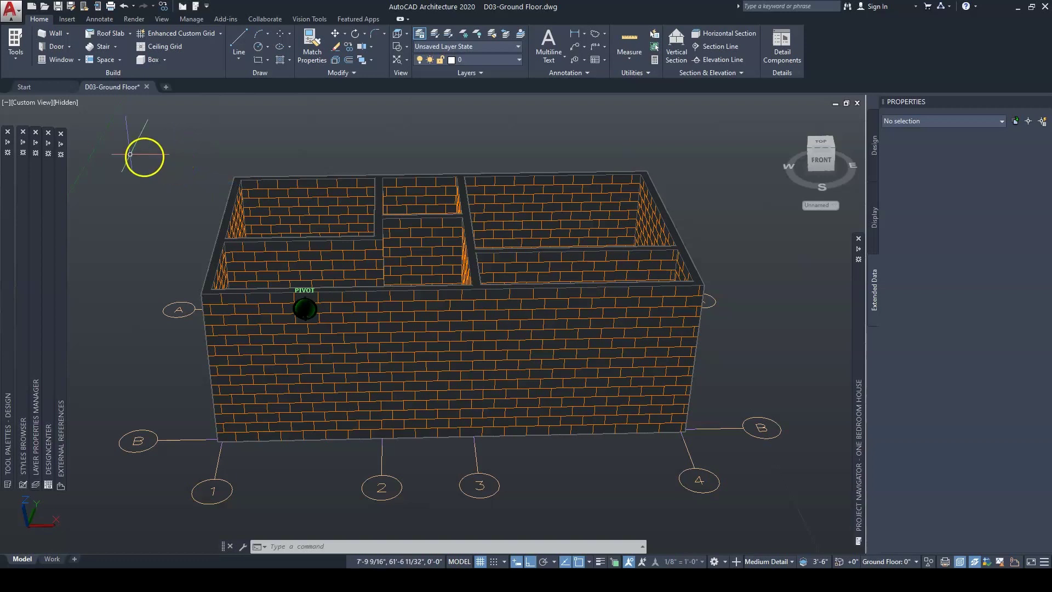
- Examine the drawing's layers and highlight the A-Wall layer in the Layer Properties Manager
mouse_move(8, 176)
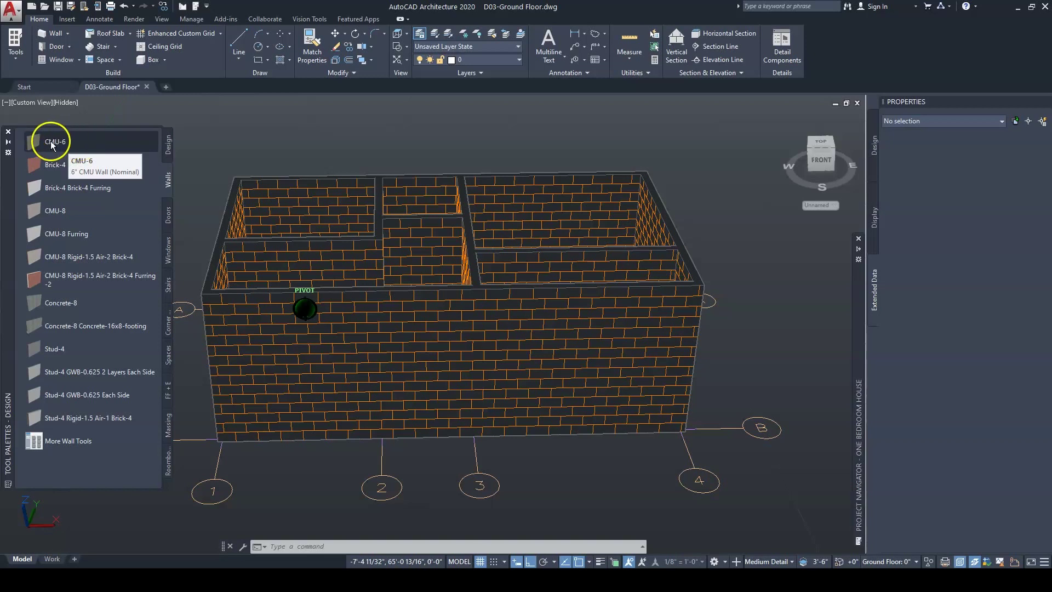
left_click(477, 60)
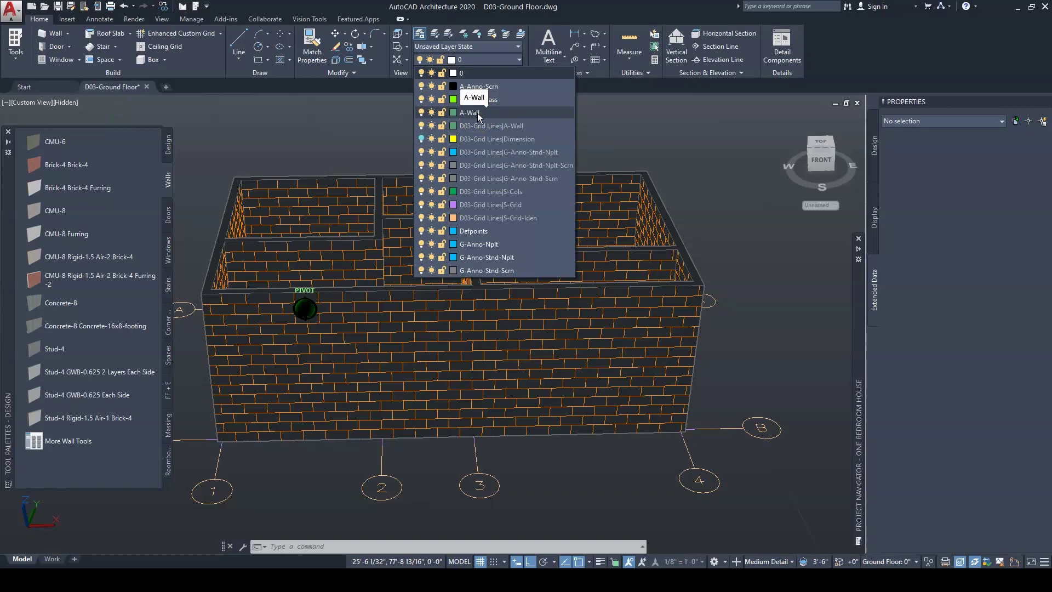
left_click(12, 142)
left_click(37, 143)
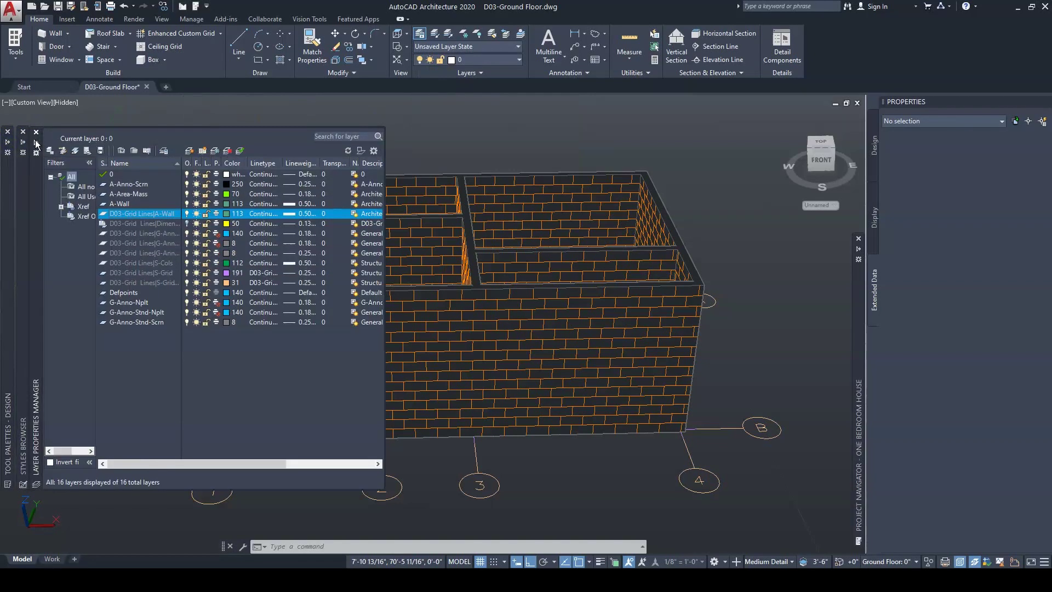
left_click(121, 204)
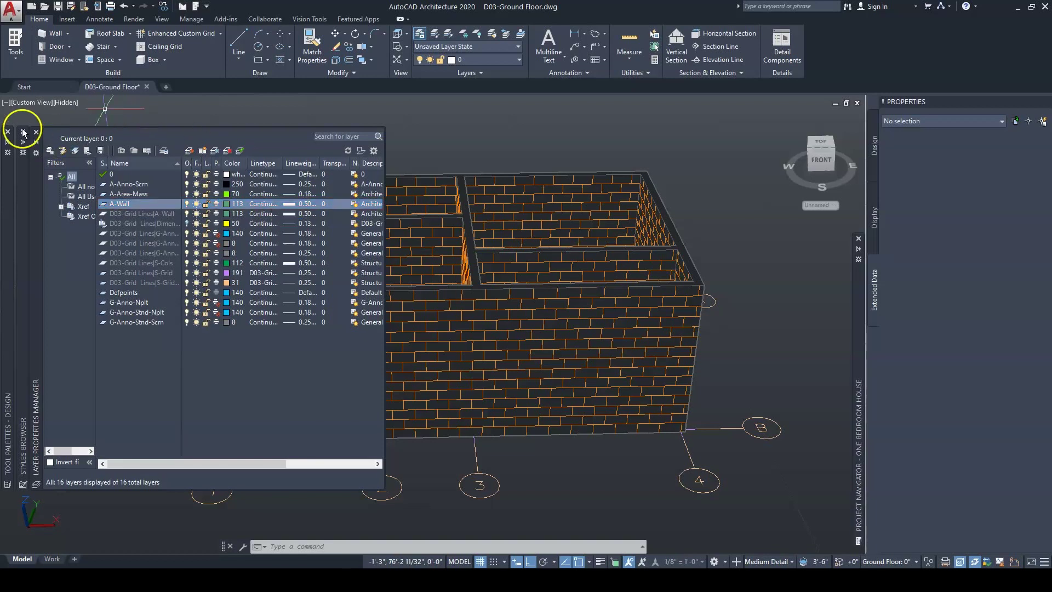
left_click(35, 144)
- Display the Doors tools in the design tool palettes to review the available door styles
left_click(7, 174)
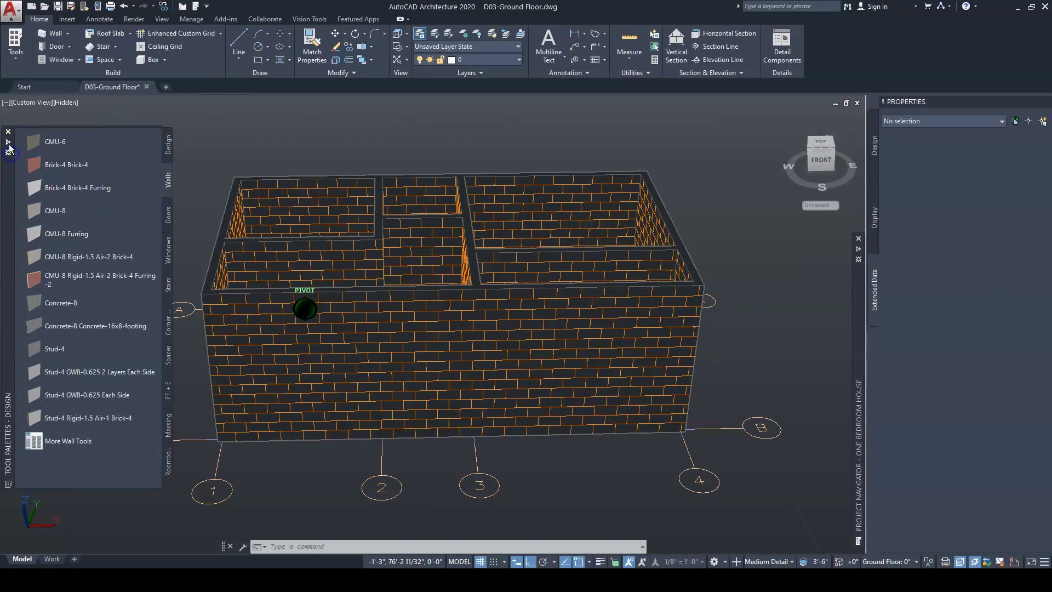
left_click(169, 220)
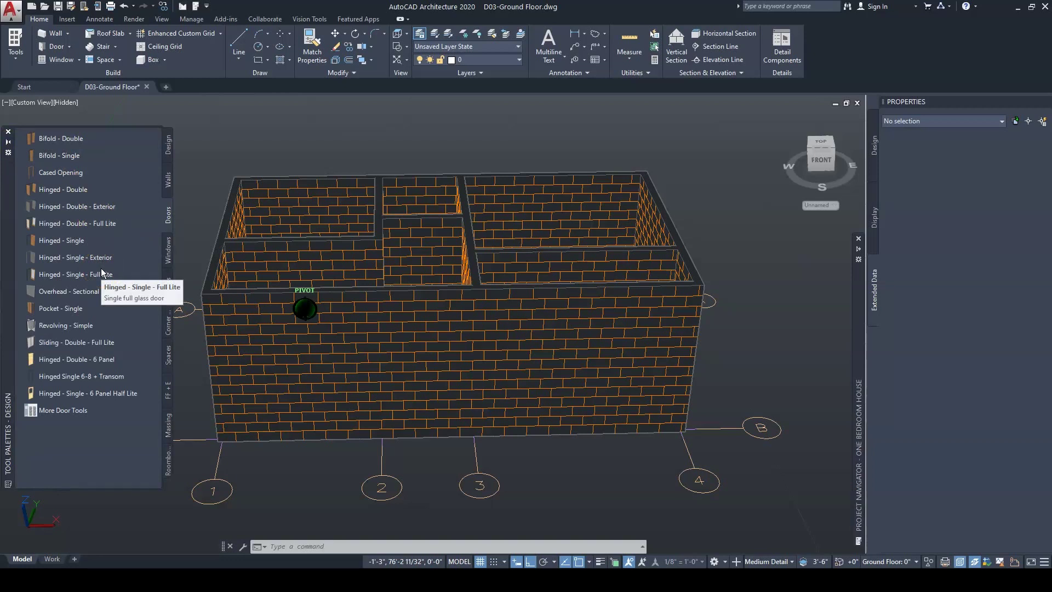
left_click(254, 146)
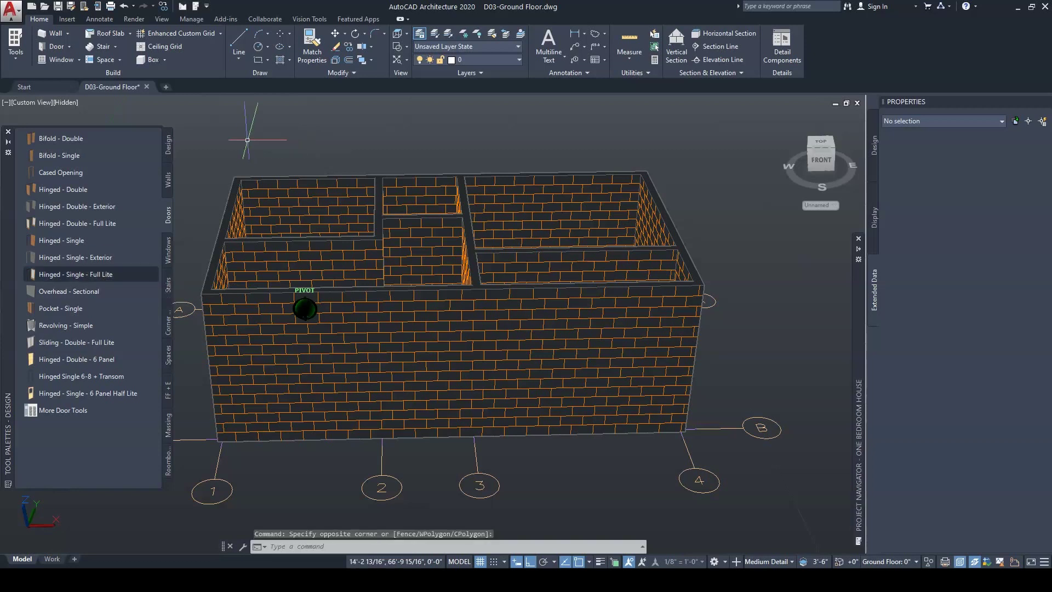
- Set the viewport to the Top view with the 2D Wireframe visual style
left_click(23, 103)
left_click(53, 127)
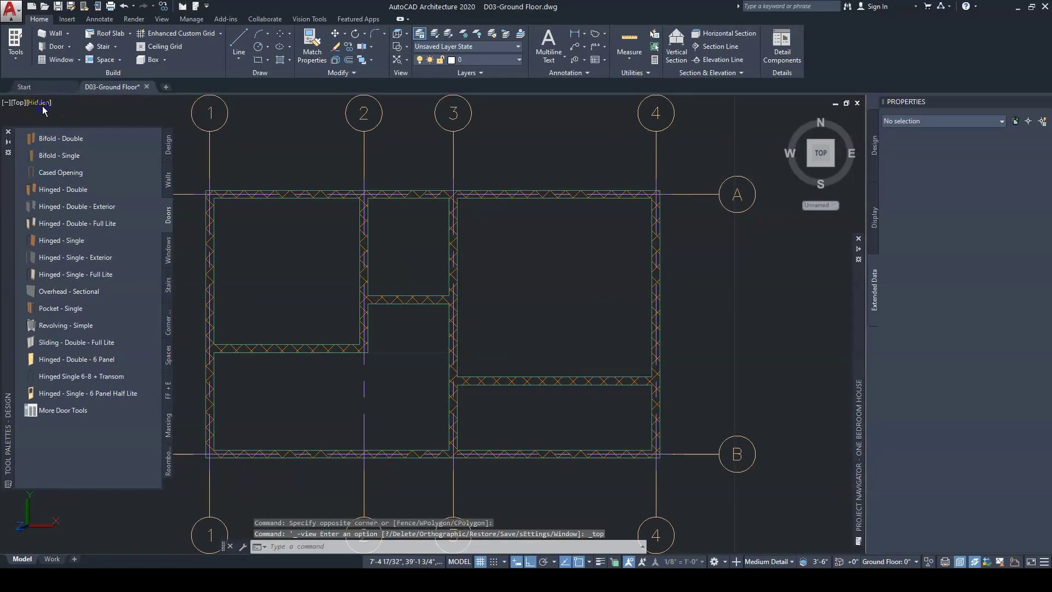
left_click(39, 102)
left_click(65, 129)
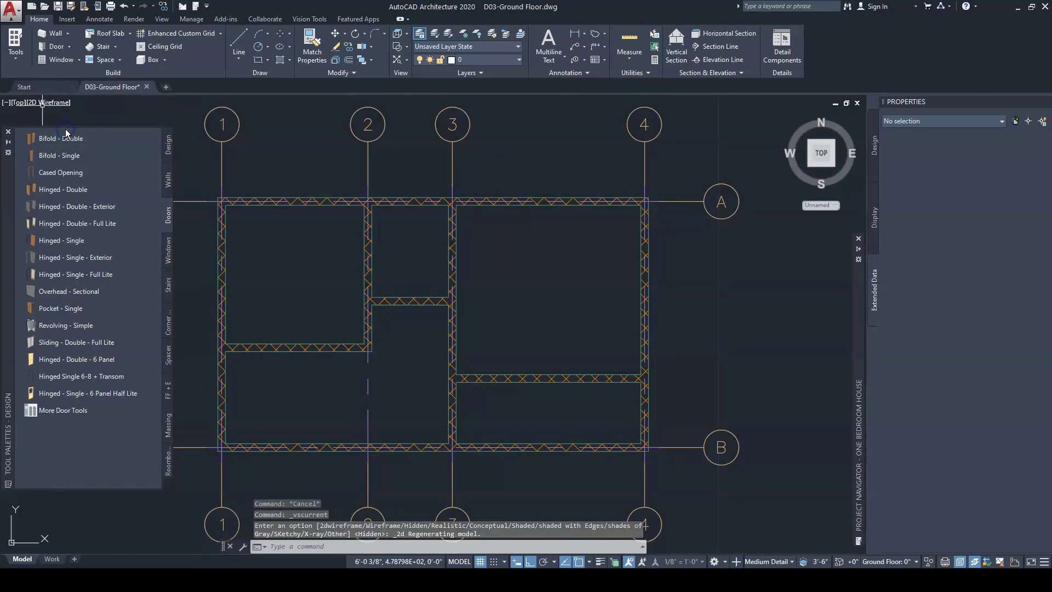
middle_click_drag(538, 360, 562, 353)
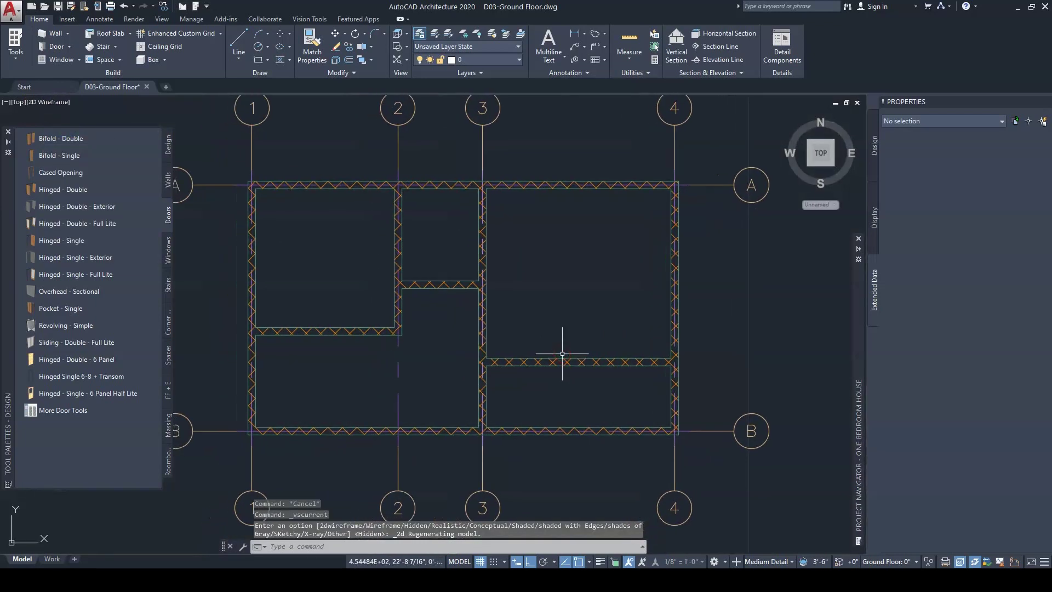
- Examine the floor plan for door and opening locations in the exterior walls and the room partitions
middle_click_drag(416, 342, 425, 345)
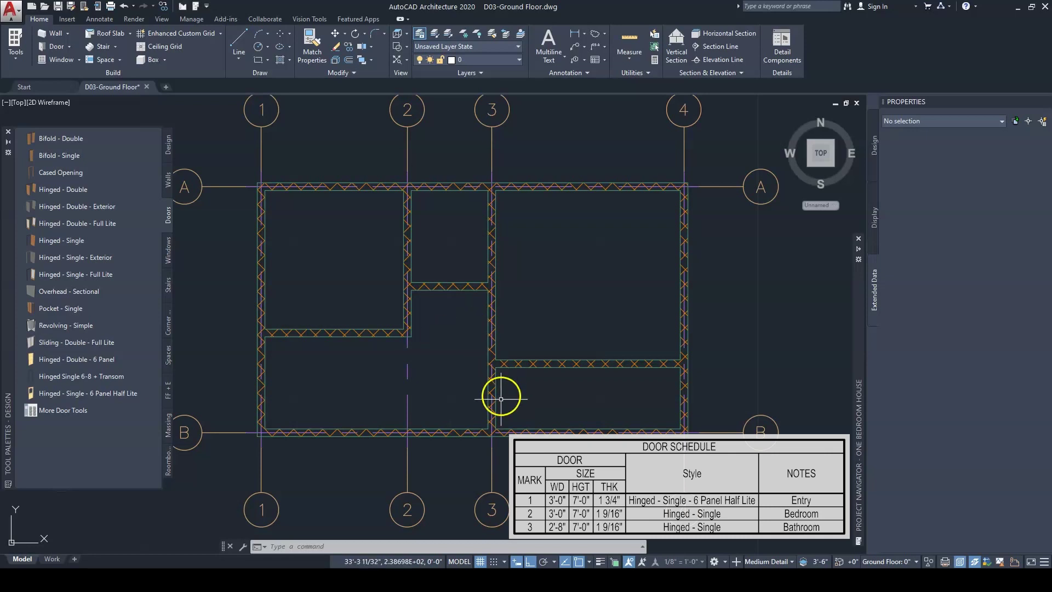
scroll(501, 400, "up", 3)
middle_click_drag(503, 369, 485, 391)
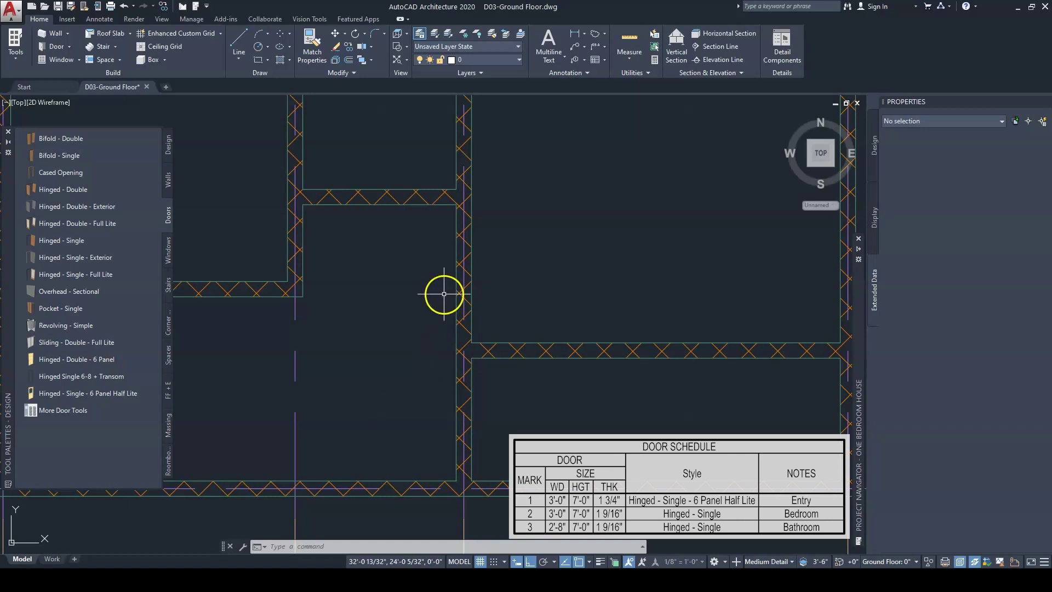
mouse_move(455, 259)
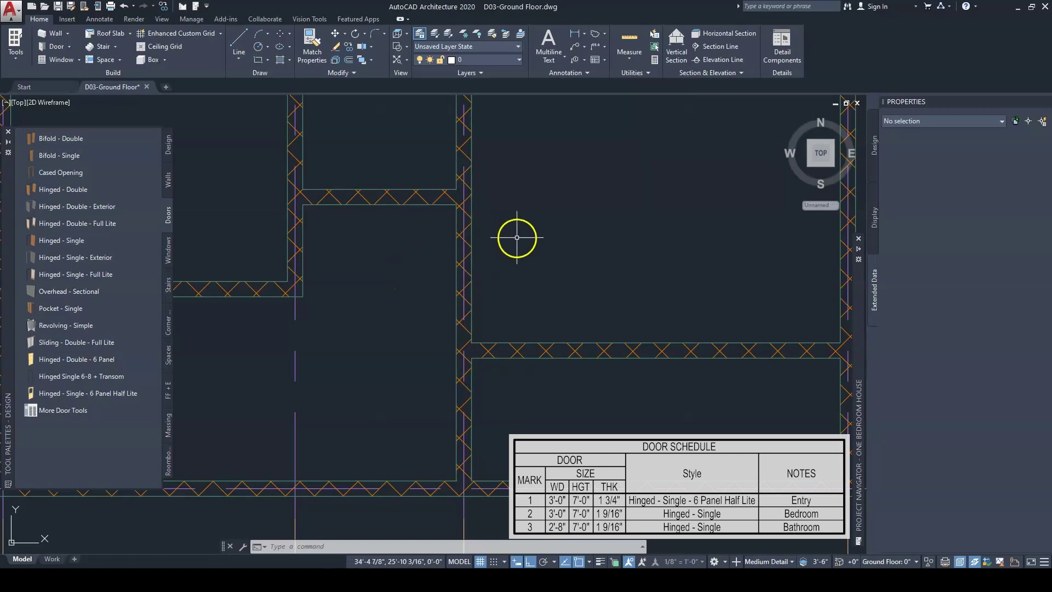
middle_click_drag(404, 244, 420, 299)
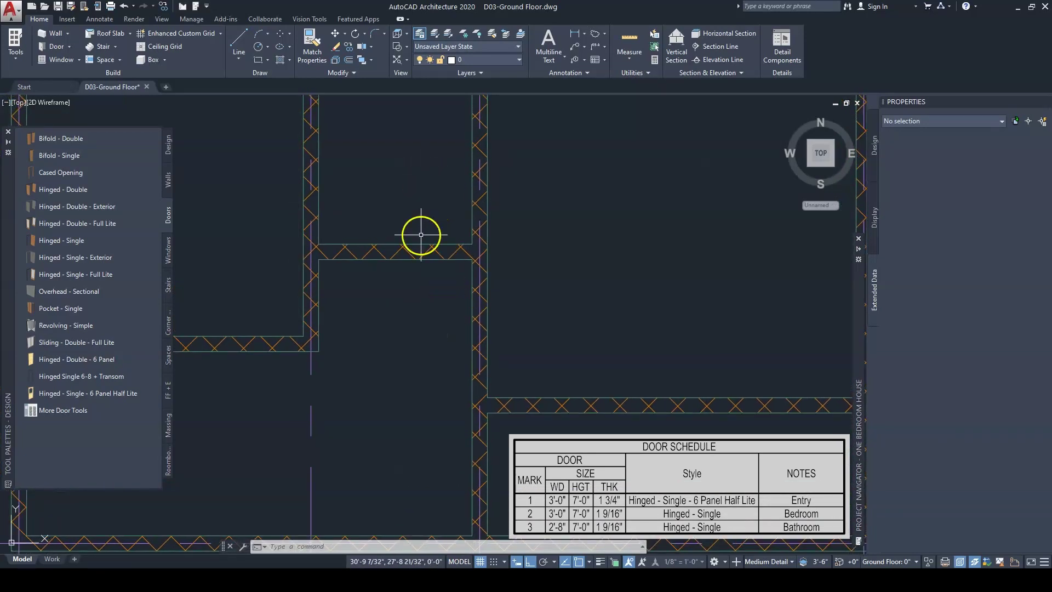
scroll(421, 235, "down", 3)
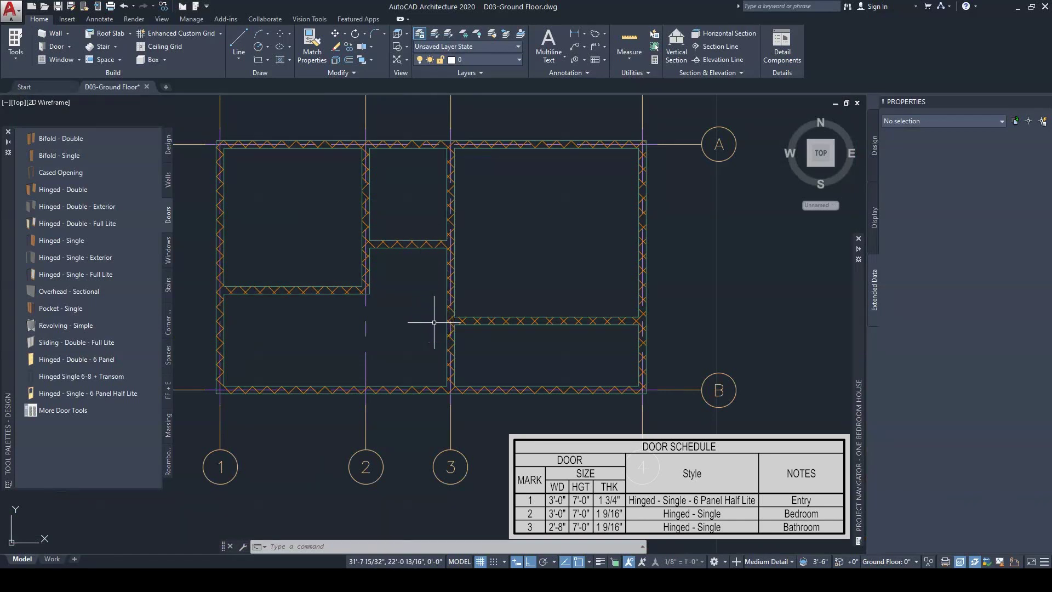
scroll(491, 371, "up", 5)
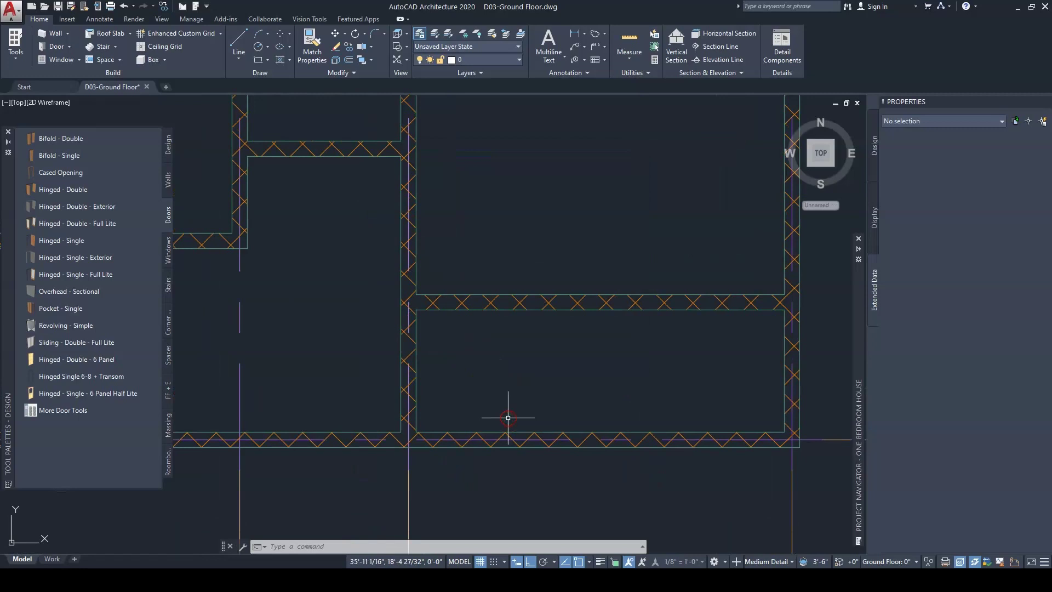
scroll(509, 418, "down", 4)
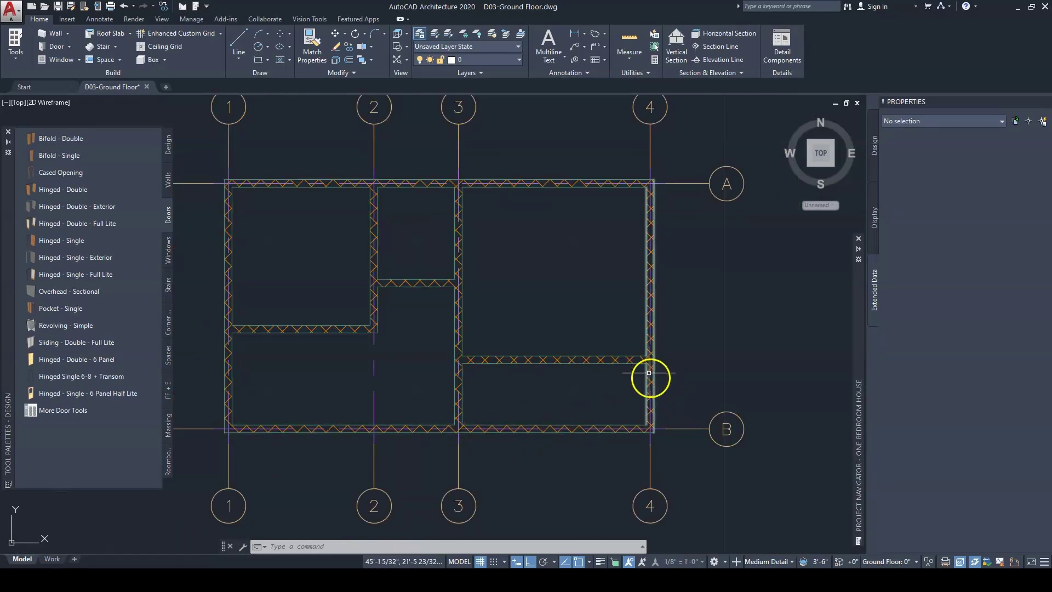
scroll(355, 335, "up", 3)
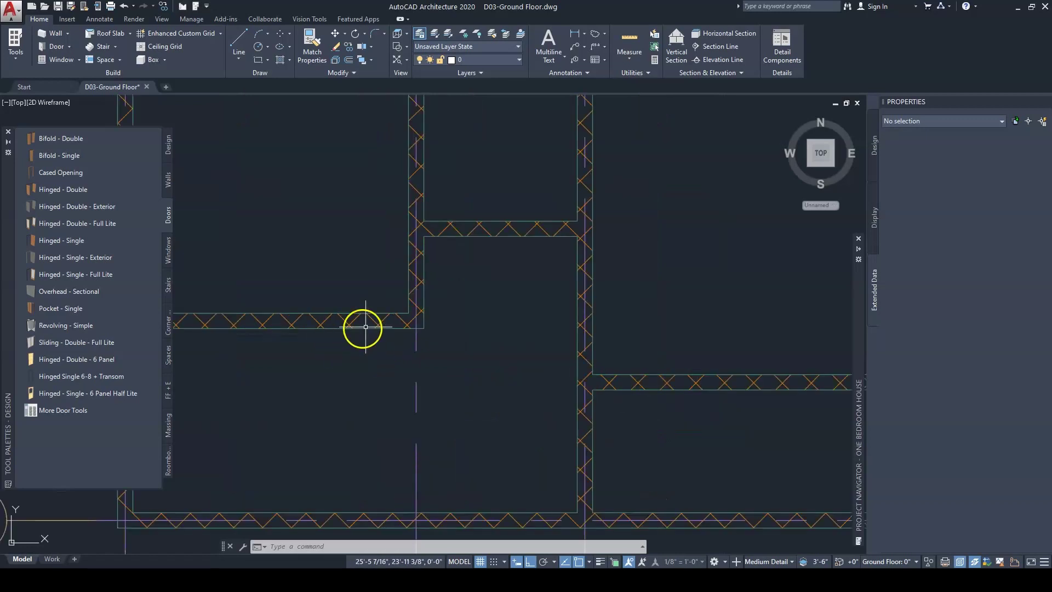
middle_click_drag(369, 332, 533, 364)
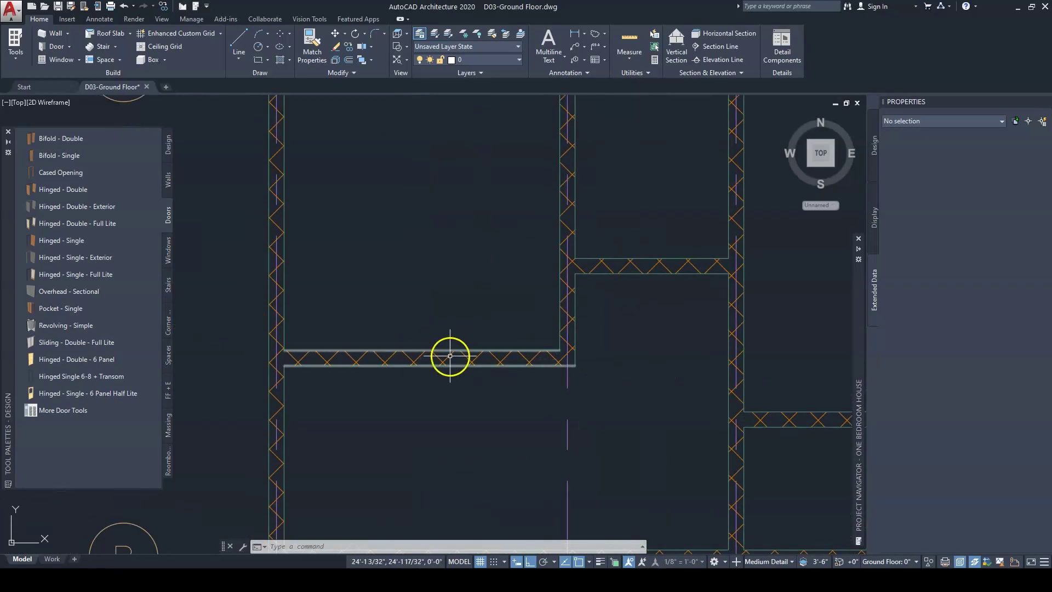
middle_click_drag(603, 345, 365, 253)
left_click(445, 301)
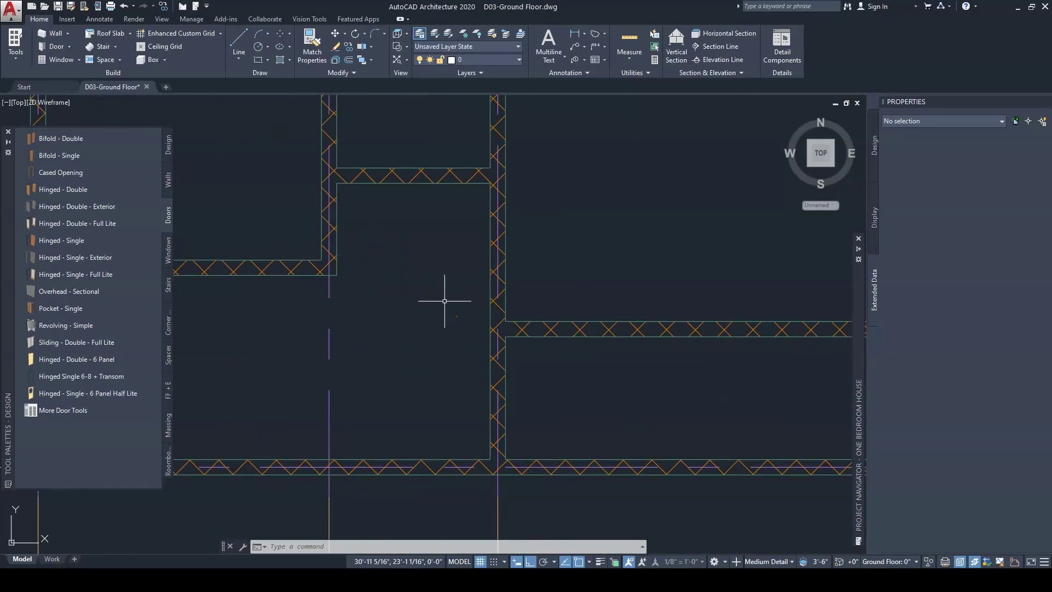
middle_click_drag(505, 371, 414, 370)
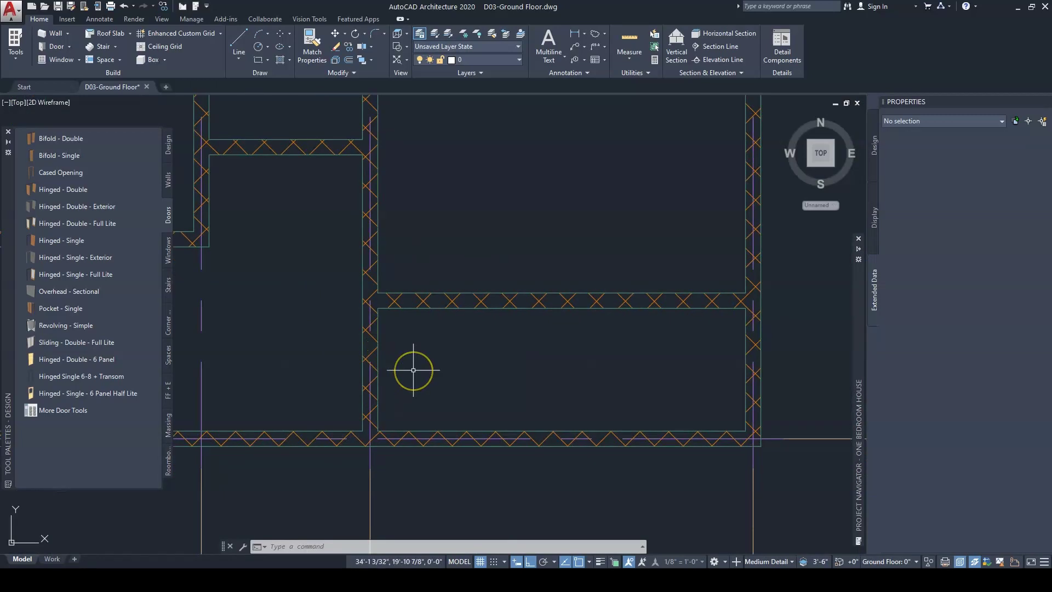
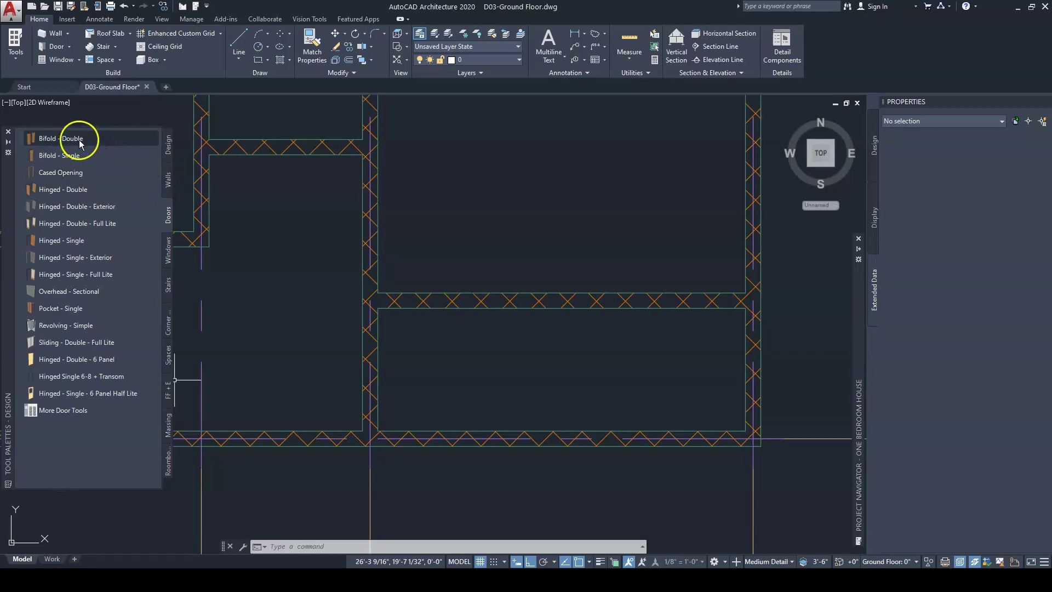
- Add 3'-0" by 7'-0" wall openings on grid B between grids 3 and 4 and on grid 4 in the adjoining wall
left_click(169, 144)
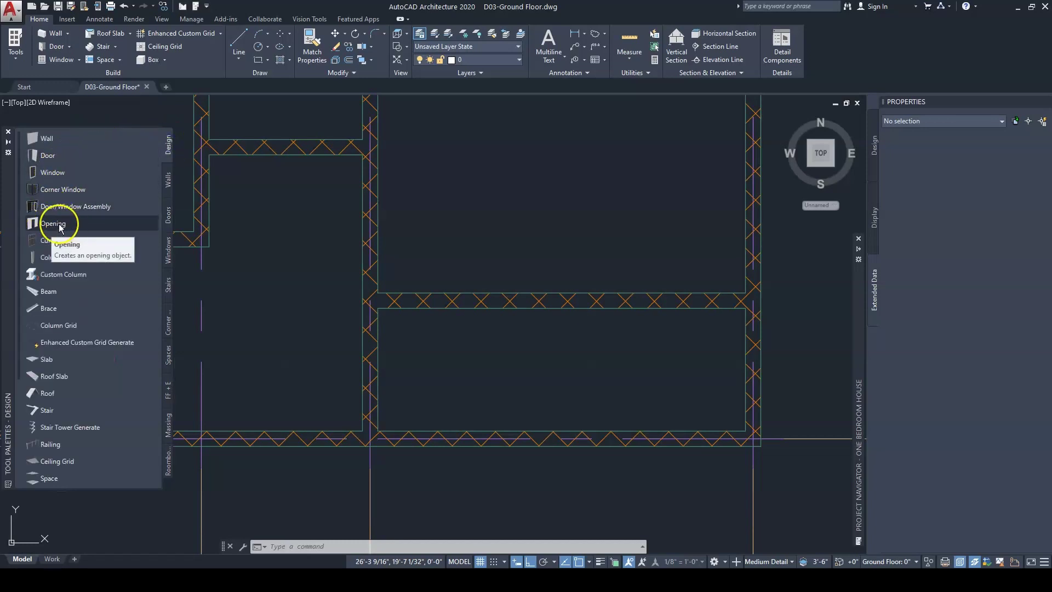
left_click(70, 47)
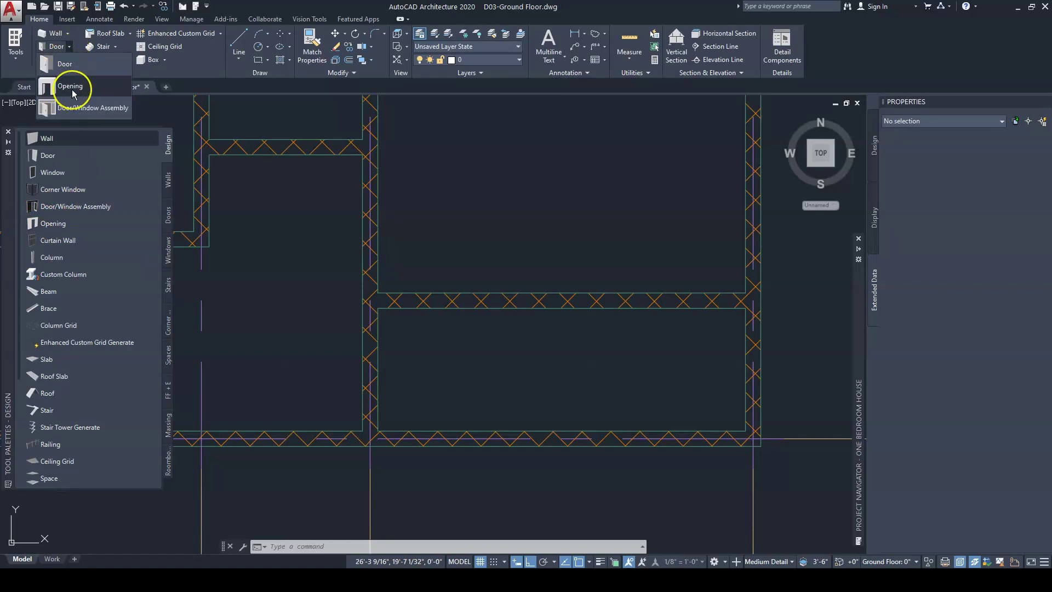
left_click(55, 223)
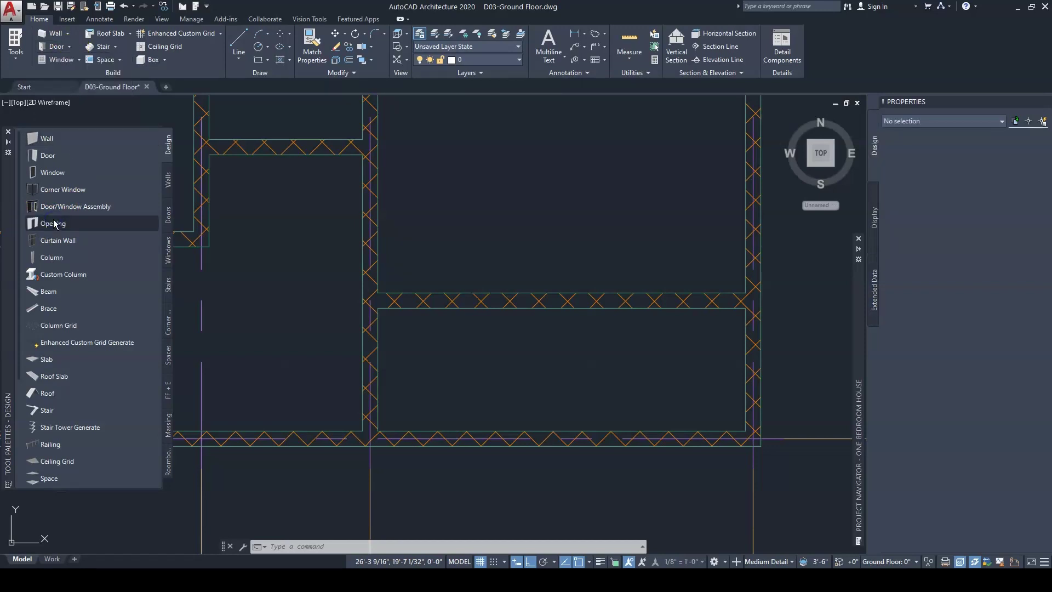
left_click(55, 223)
middle_click_drag(601, 373, 588, 284)
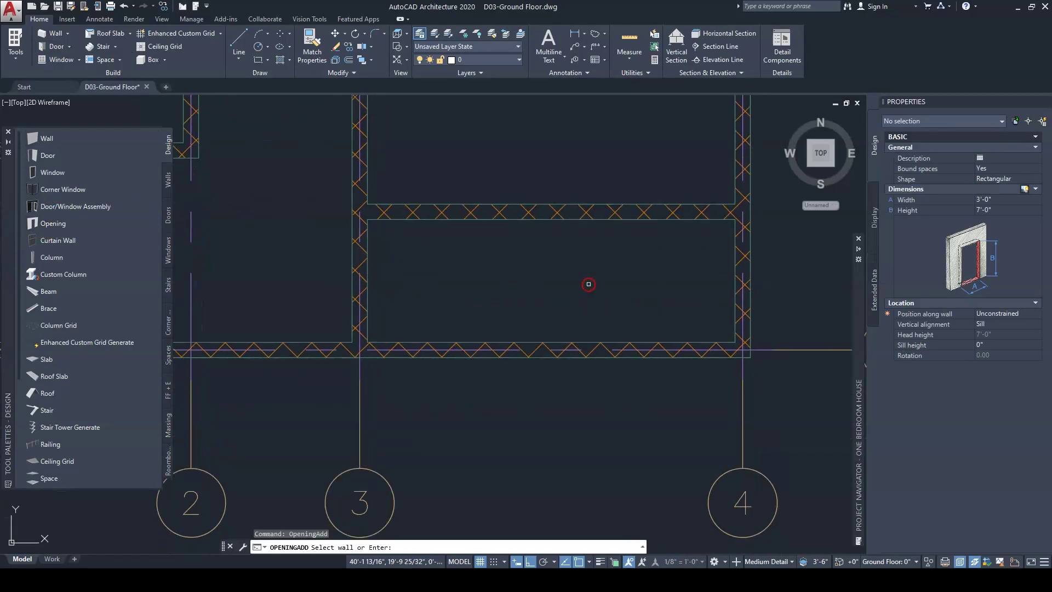
middle_click_drag(554, 322, 503, 306)
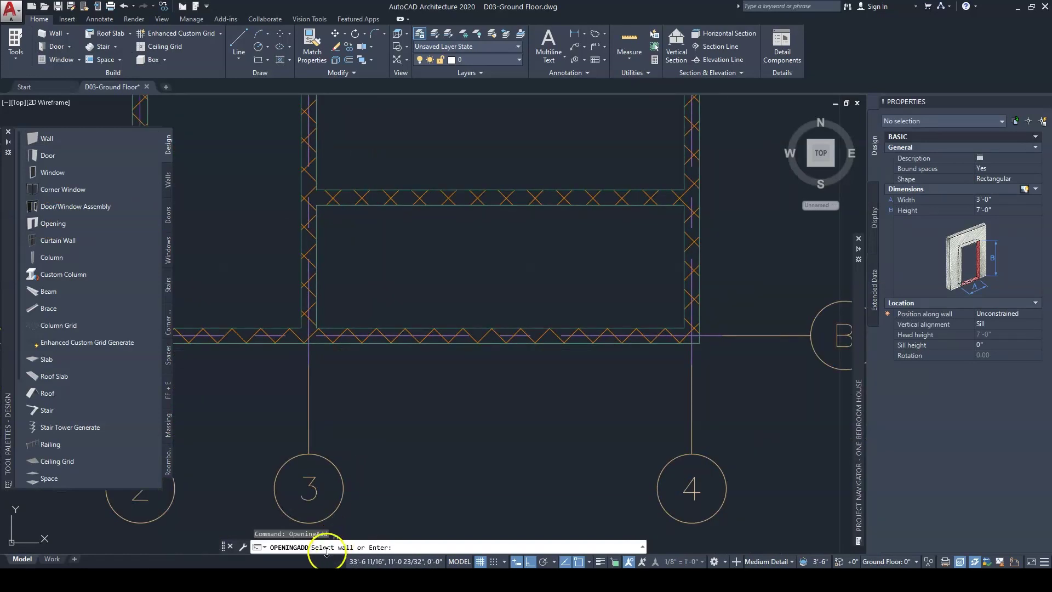
left_click(408, 325)
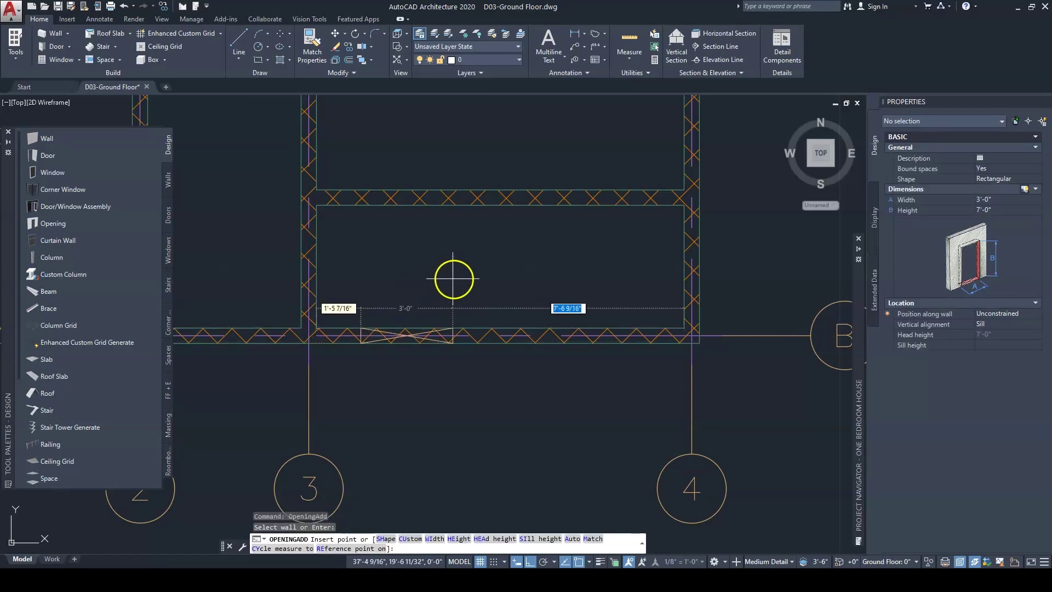
left_click(474, 278)
middle_click_drag(564, 299, 422, 309)
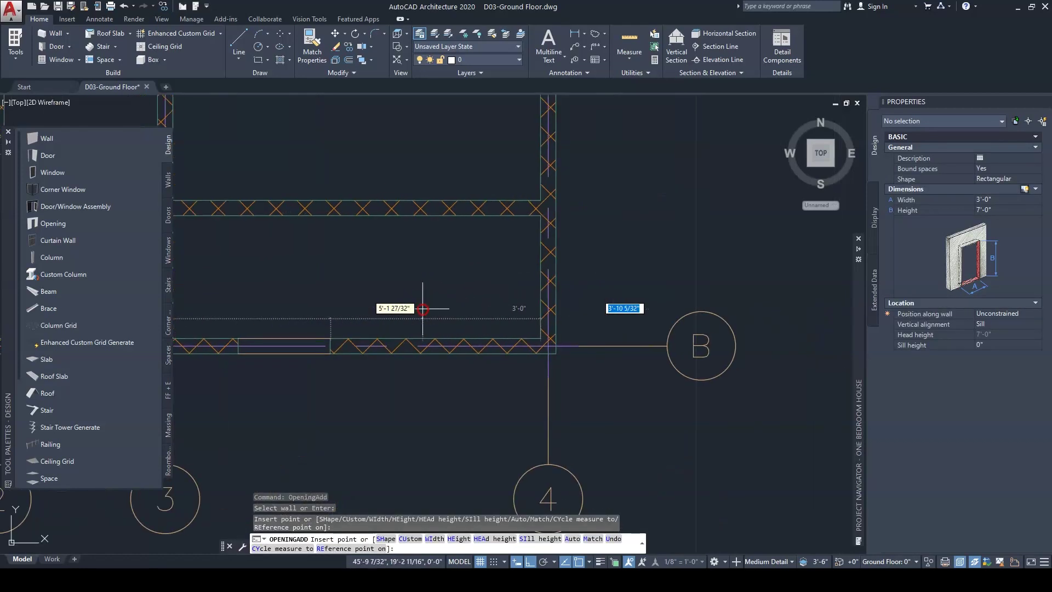
left_click(592, 233)
- Add a 3'-0" wide opening in the horizontal partition between grids 1 and 2, about 4 inches from the corner at grid 2
scroll(575, 236, "down", 3)
middle_click_drag(480, 259, 631, 291)
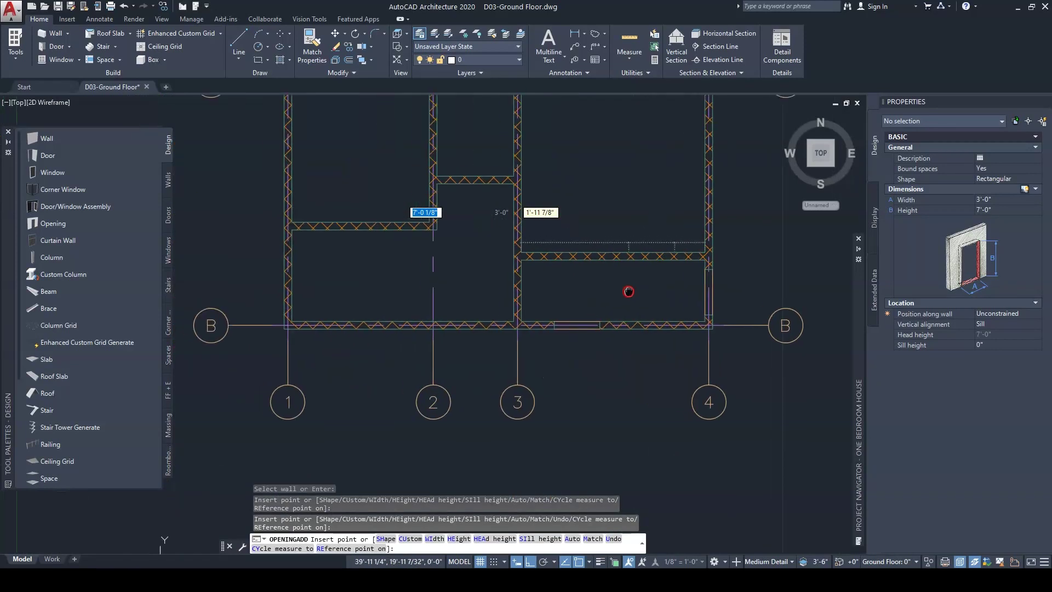
scroll(392, 222, "up", 6)
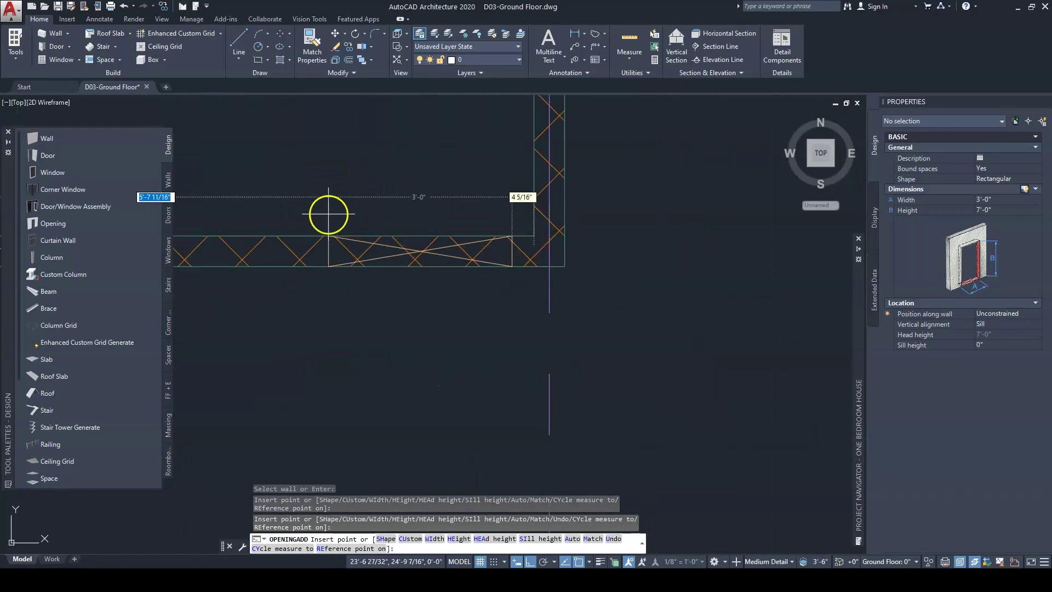
left_click(326, 205)
key("Escape")
key("Escape")
- Inspect the openings placed in the partition near grid 2 and in the walls on grids B and 4
scroll(494, 274, "down", 6)
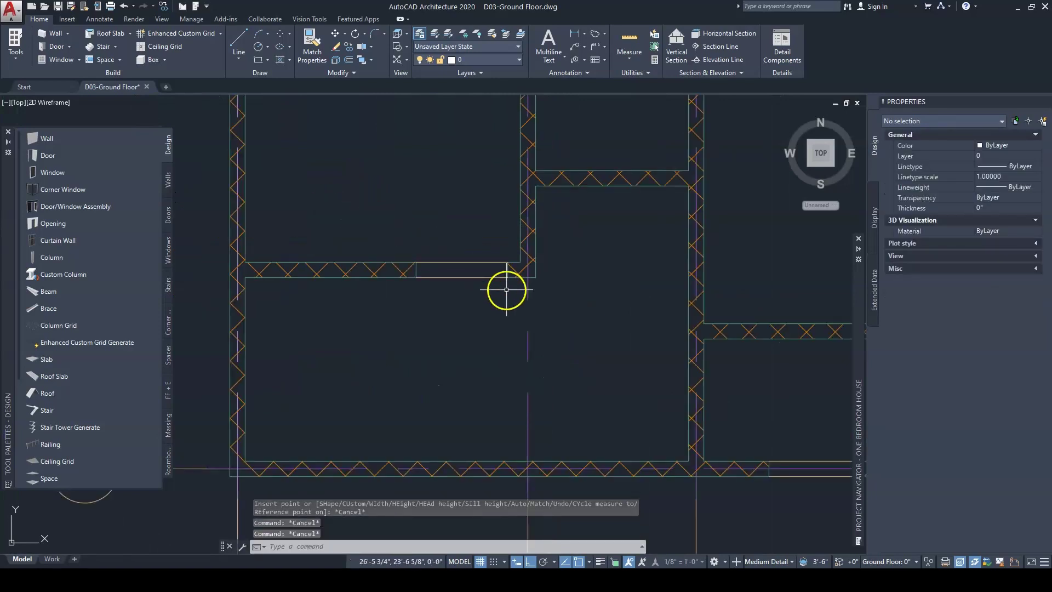
scroll(480, 279, "up", 3)
scroll(428, 306, "up", 3)
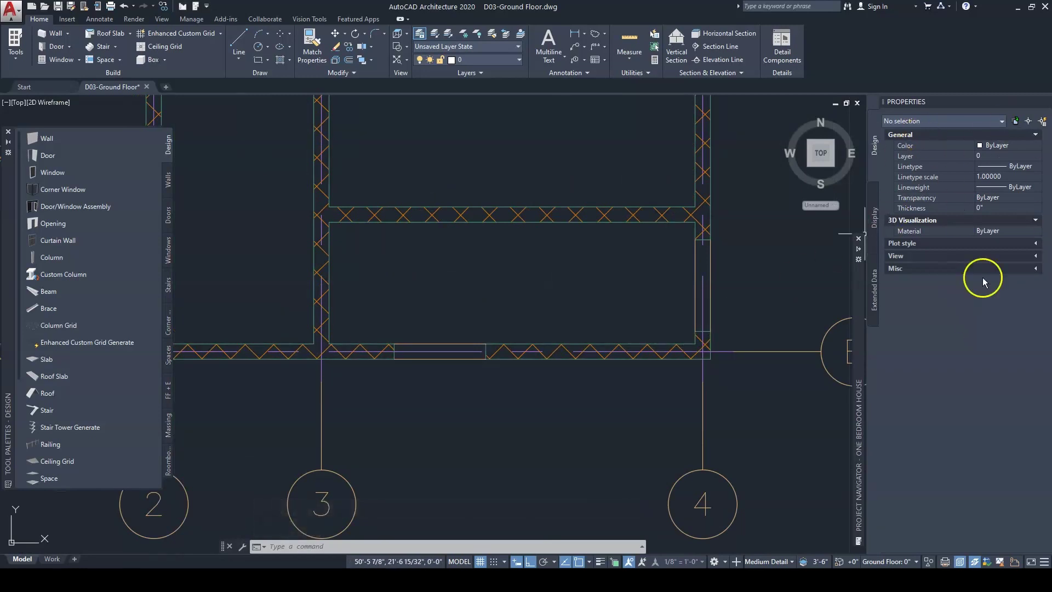
middle_click_drag(424, 334, 430, 319)
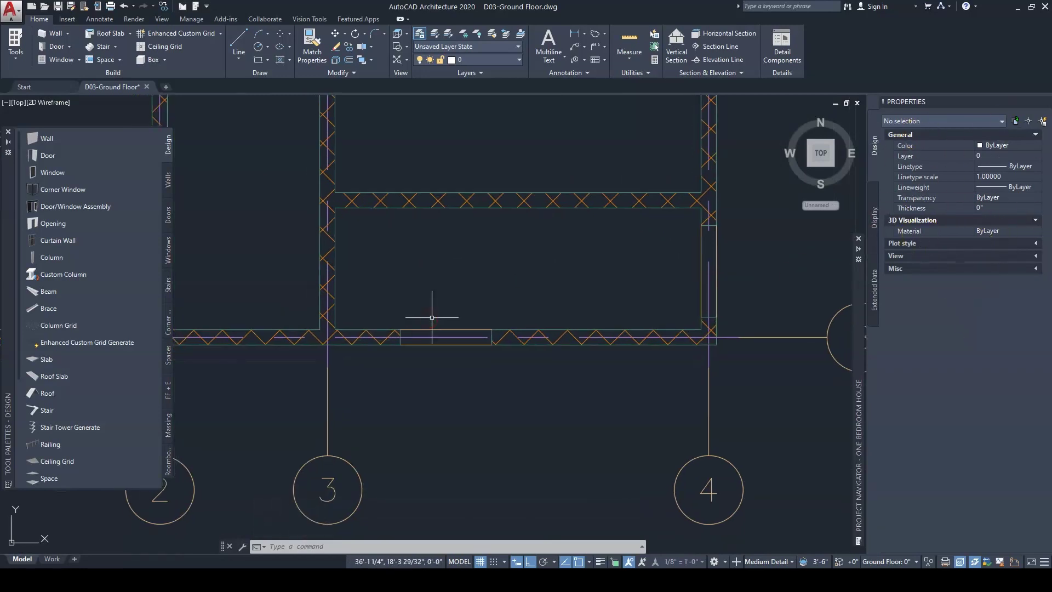
key("Escape")
key("Escape")
scroll(434, 337, "up", 2)
scroll(434, 337, "down", 2)
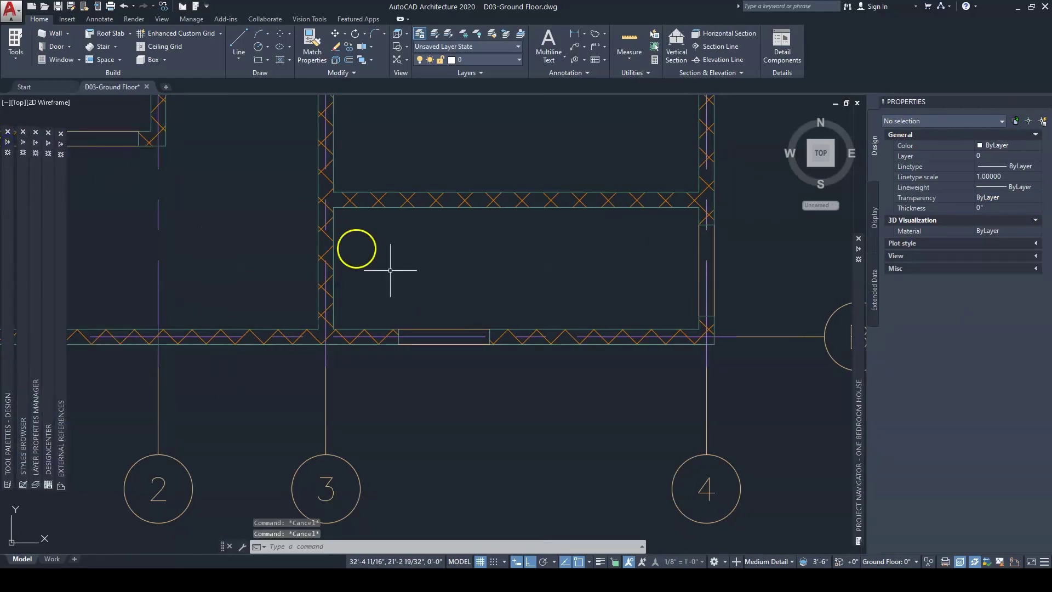
- Stretch the grid B opening at both ends to fill the 12'-0" between the inner wall faces at grids 3 and 4
left_click(454, 334)
scroll(497, 345, "up", 2)
mouse_move(493, 346)
middle_mouse_down()
mouse_move(416, 352)
mouse_move(471, 312)
mouse_move(464, 329)
middle_mouse_up()
left_click(460, 327)
left_click(329, 295)
middle_click_drag(552, 291, 235, 301)
left_click(222, 313)
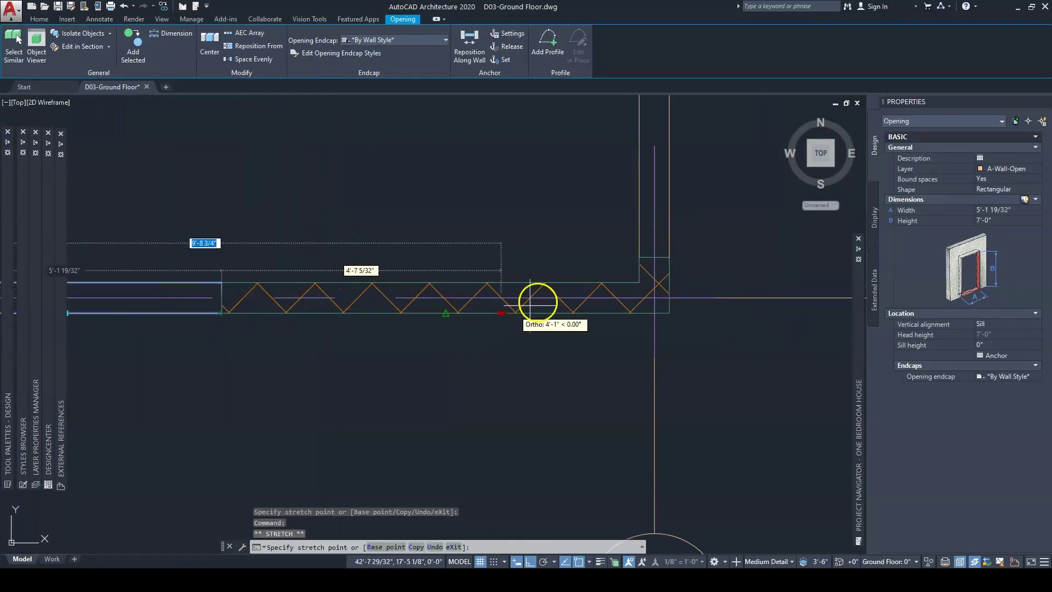
left_click(639, 281)
middle_click_drag(638, 281, 520, 321)
- Stretch the grid 4 opening at both ends to span from the horizontal partition's lower face to the grid B wall's inner face
left_click(552, 269)
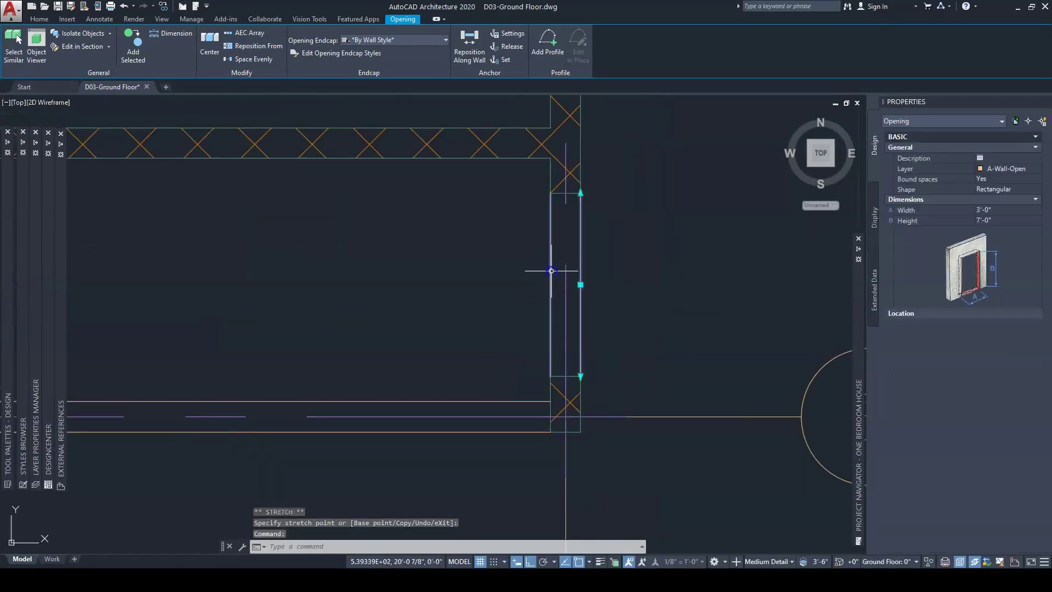
left_click(581, 193)
left_click(550, 160)
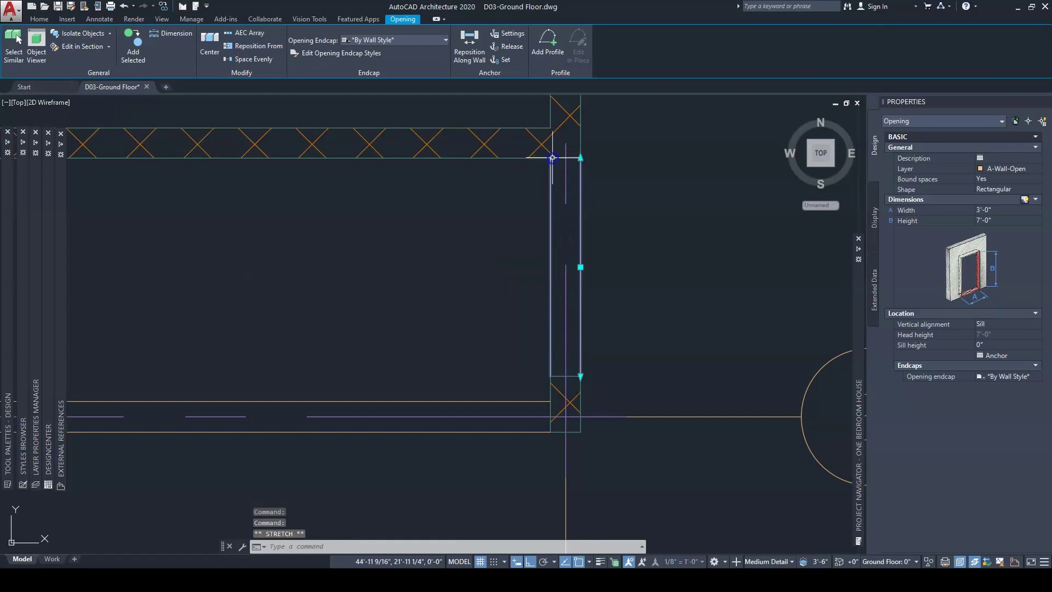
left_click(553, 399)
scroll(565, 371, "down", 3)
key("Escape")
middle_click_drag(388, 329, 592, 354)
scroll(571, 333, "down", 3)
- Set the width of the opening in the horizontal partition near grid 2 to 4'-0"
scroll(611, 367, "up", 6)
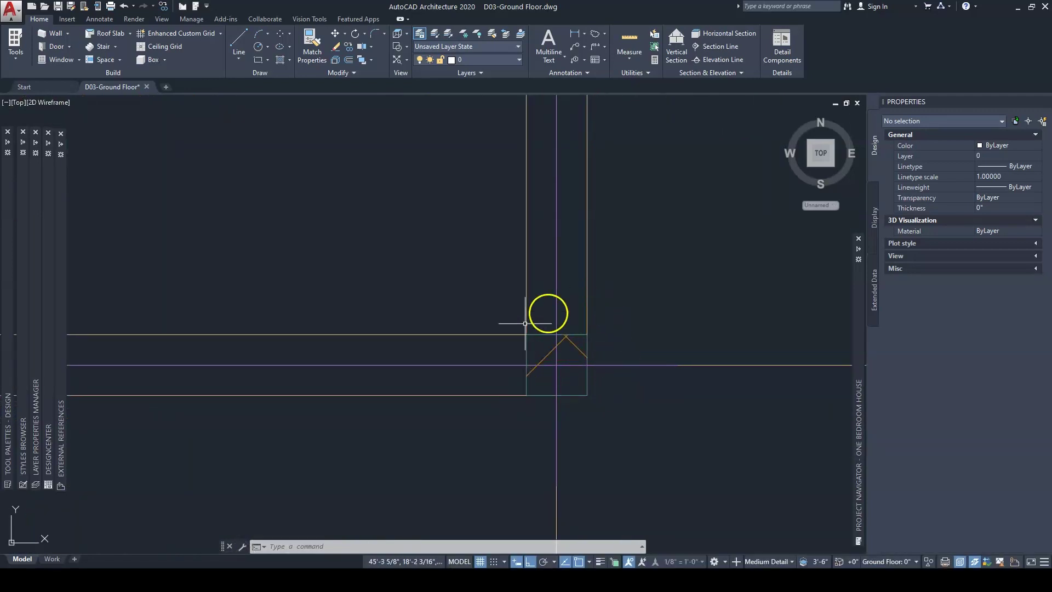
scroll(526, 372, "down", 3)
scroll(326, 263, "up", 4)
scroll(515, 272, "up", 3)
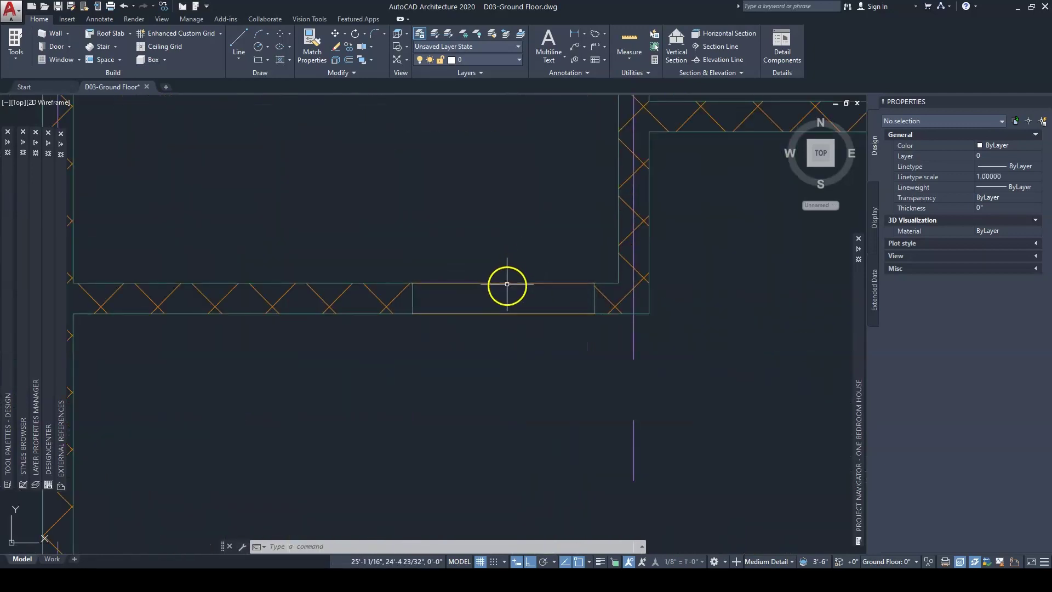
left_click(507, 285)
middle_click_drag(588, 258, 537, 255)
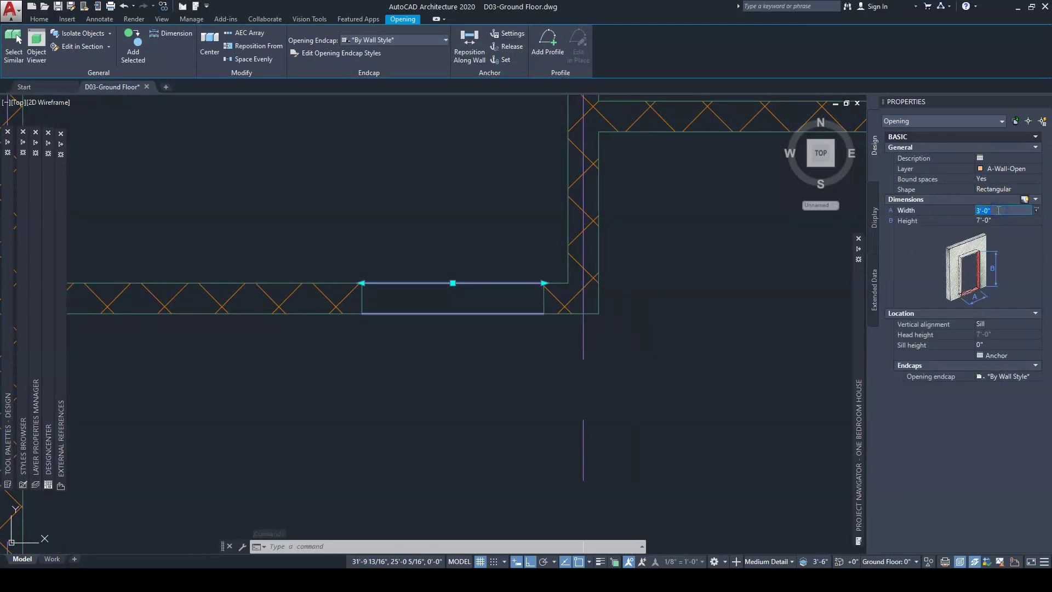
key("Tab")
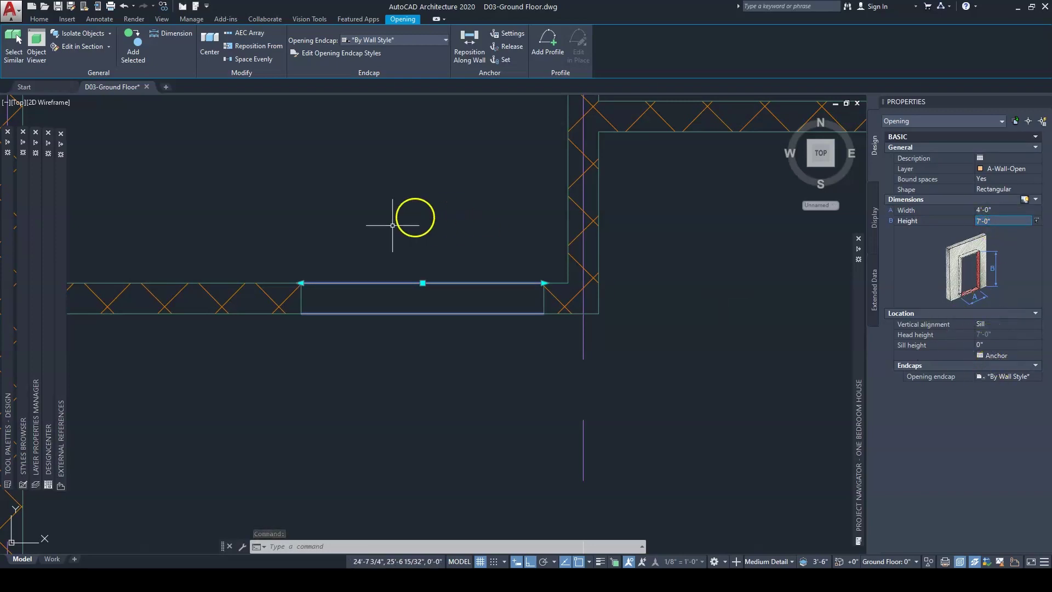
key("Escape")
key("Escape")
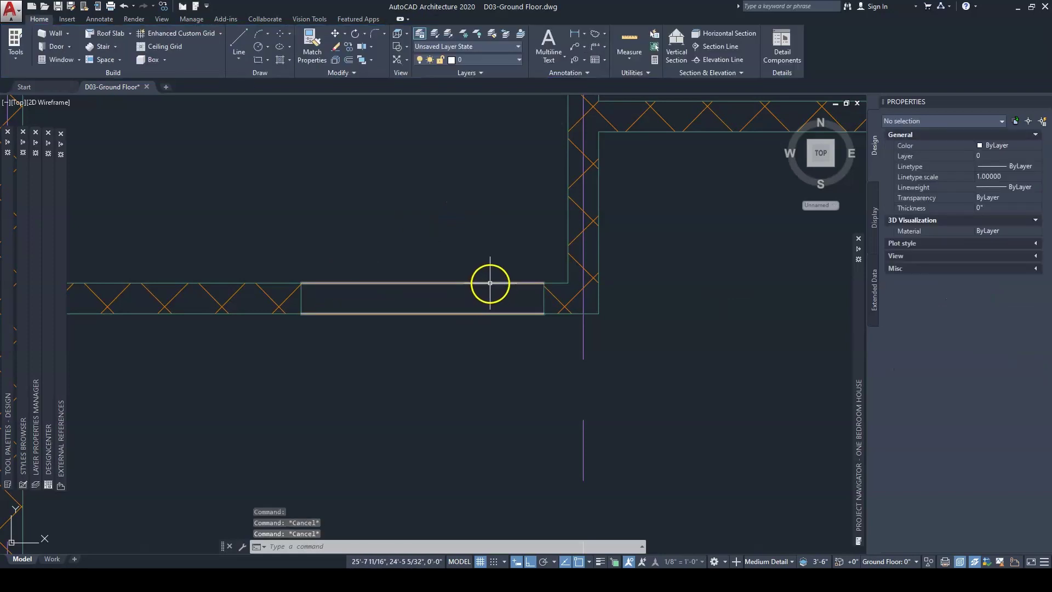
- Move the 4'-0" partition opening so its end meets the inner wall corner at grid 2
left_click(486, 285)
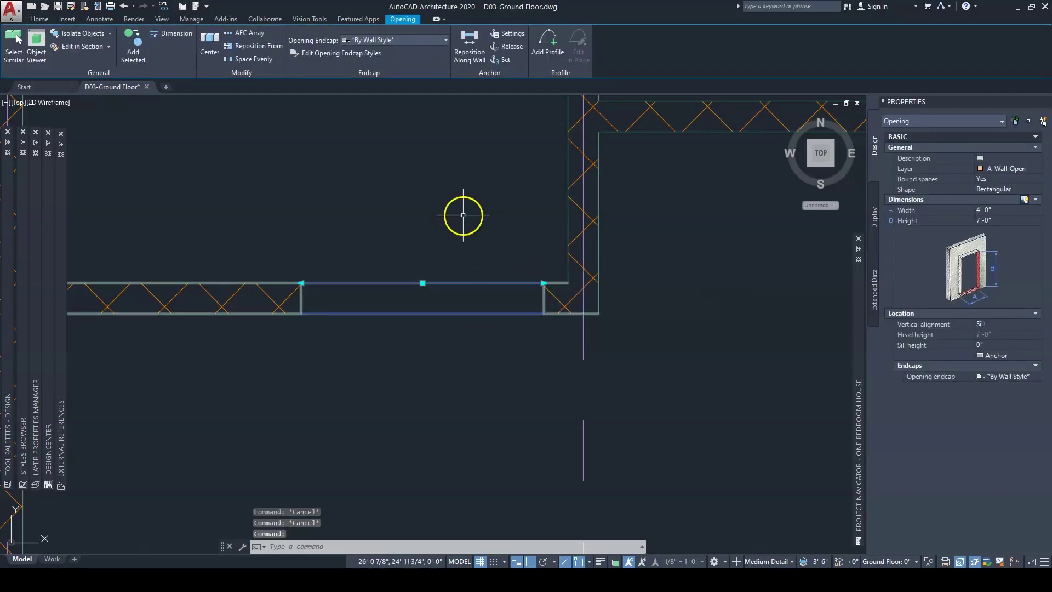
left_click(40, 19)
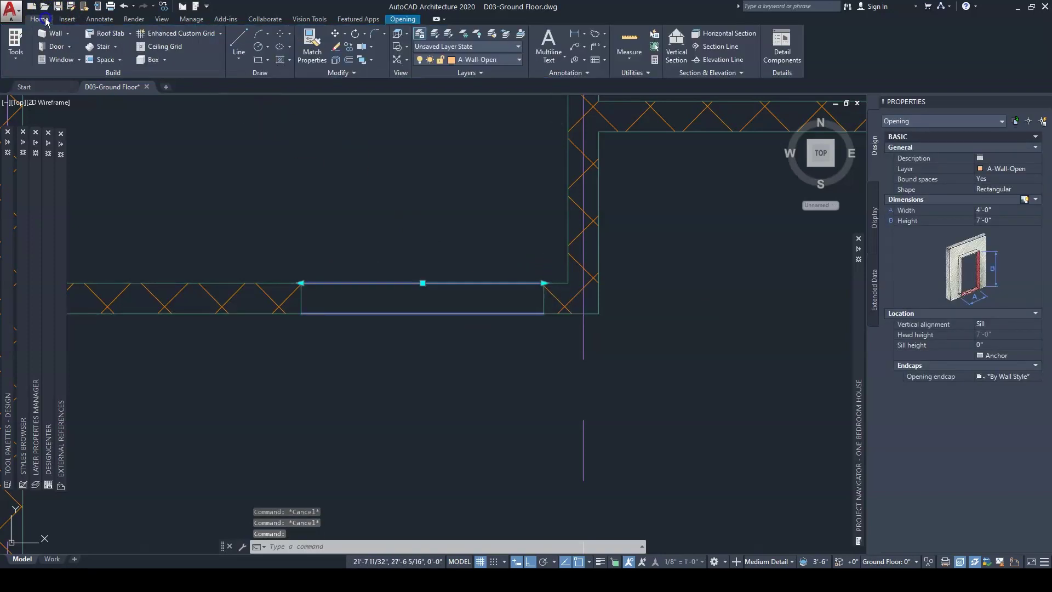
left_click(335, 33)
scroll(535, 294, "up", 6)
middle_click_drag(551, 288, 500, 291)
left_click(514, 260)
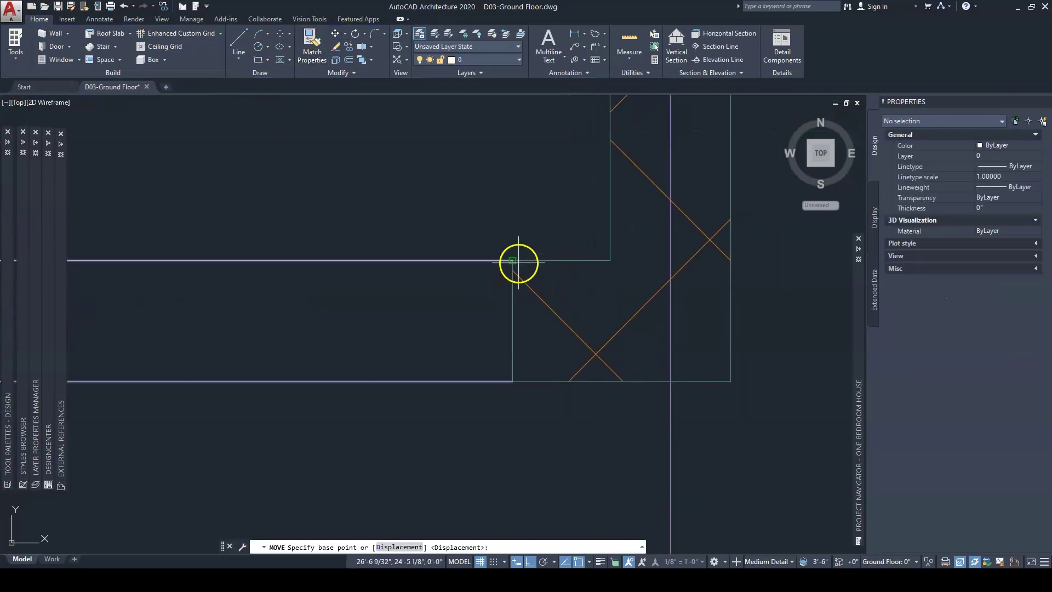
left_click(610, 260)
scroll(603, 263, "down", 5)
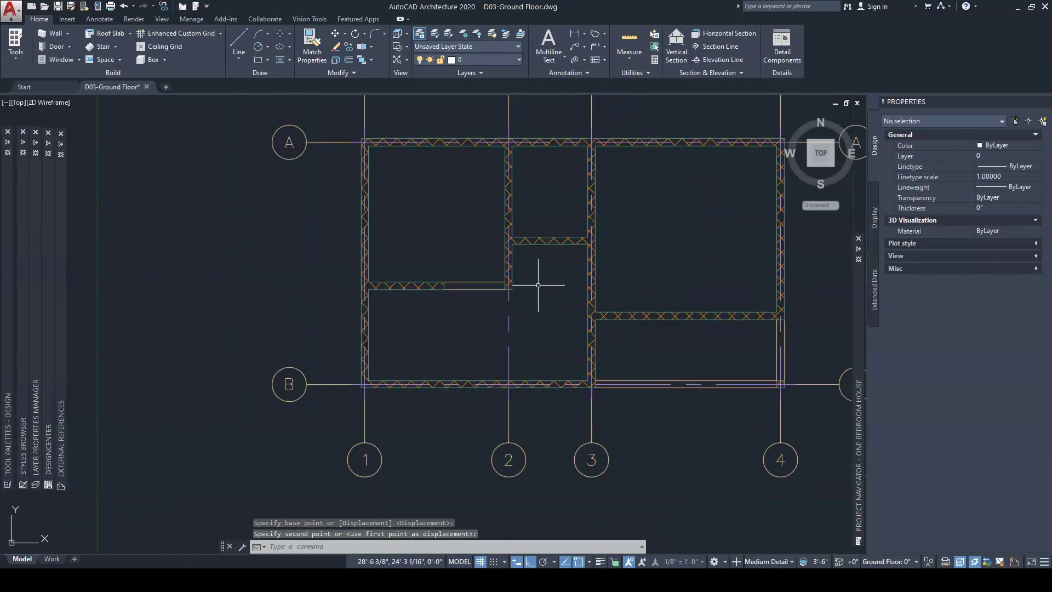
- Display the house in an isometric view with the Hidden visual style and orbit around it to examine the wall openings
middle_click_drag(538, 285, 486, 280)
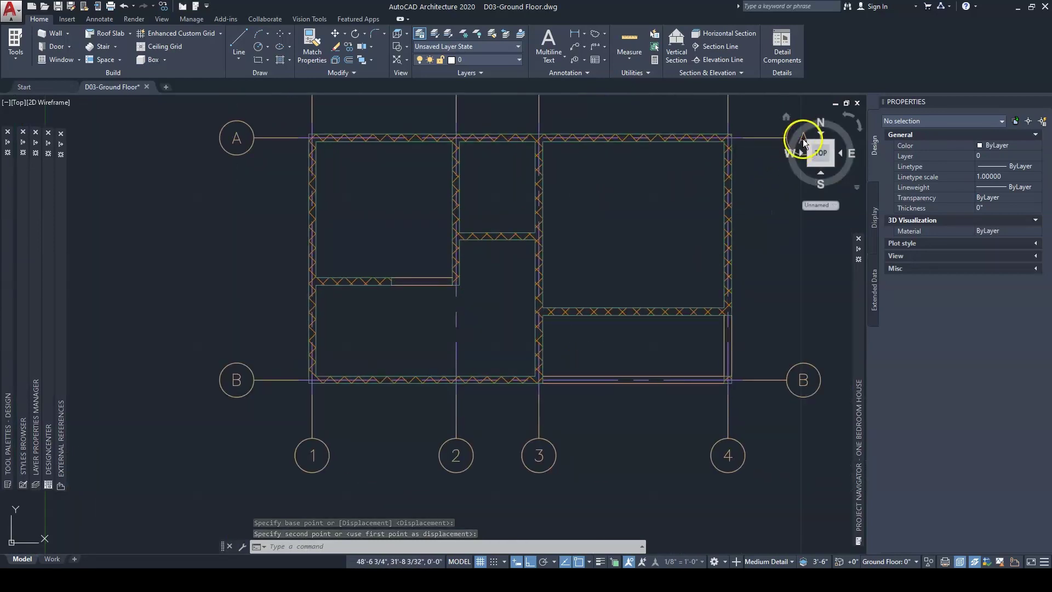
left_click(786, 117)
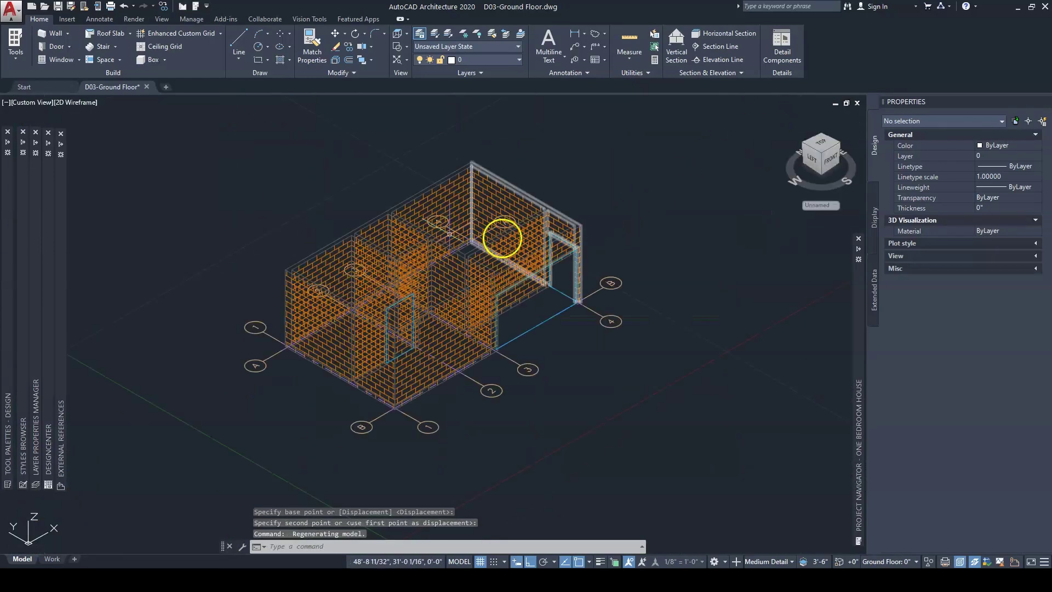
left_click(83, 103)
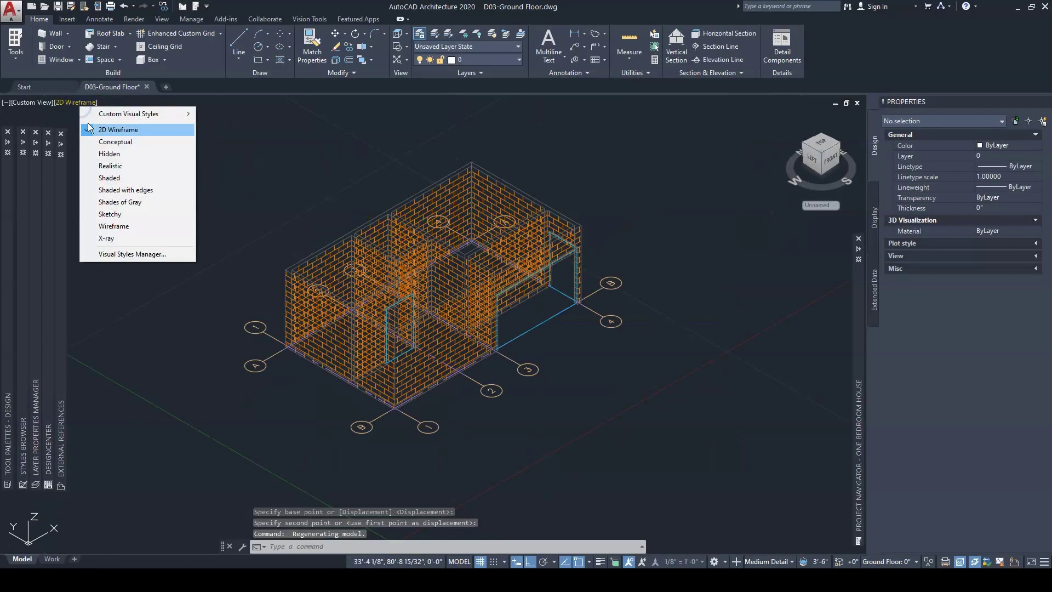
left_click(90, 153)
middle_click_drag(607, 322, 430, 296, "shift")
scroll(467, 284, "up", 3)
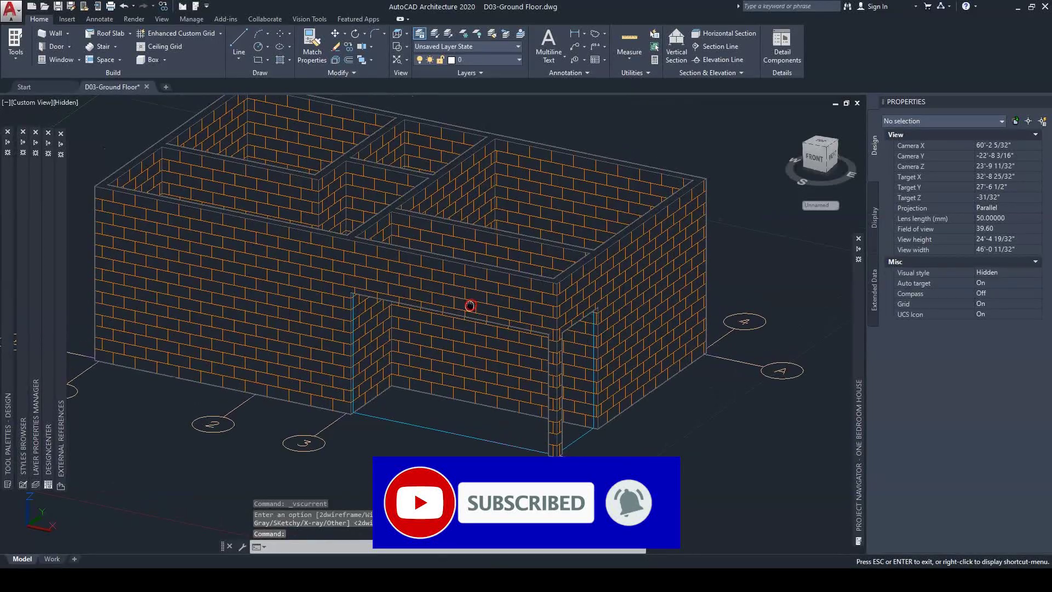
middle_click_drag(451, 301, 461, 336, "shift")
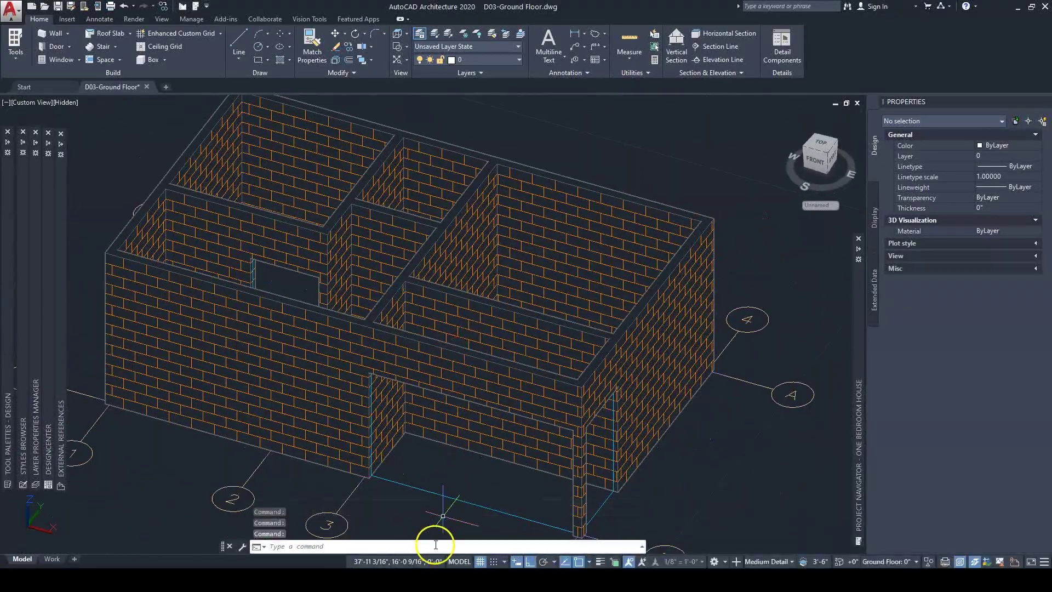
middle_click_drag(442, 494, 443, 424)
left_click(307, 297)
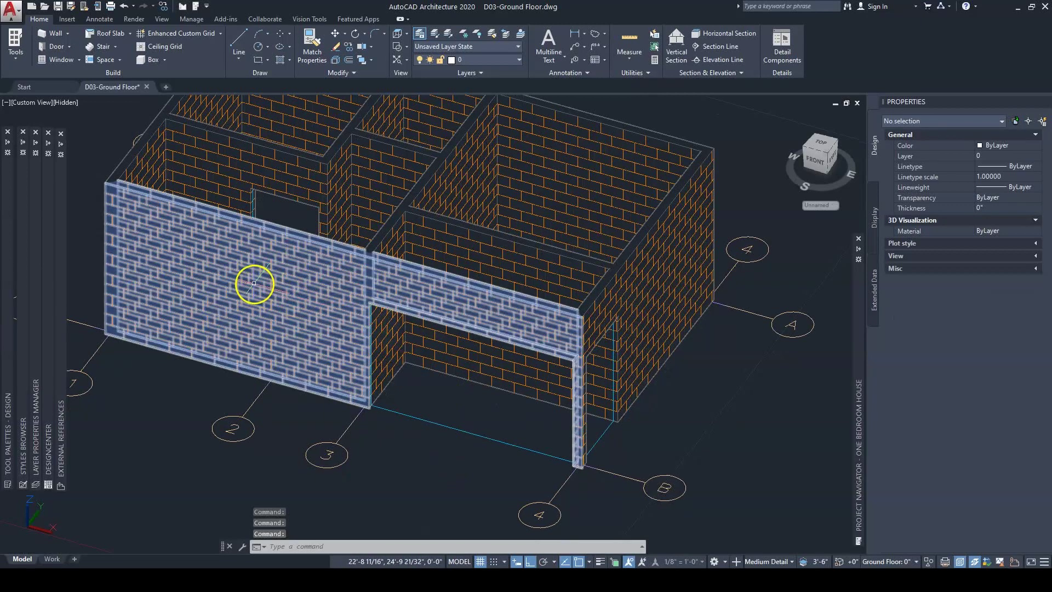
- Return the model to the Top view and recentre the floor plan
left_click(32, 102)
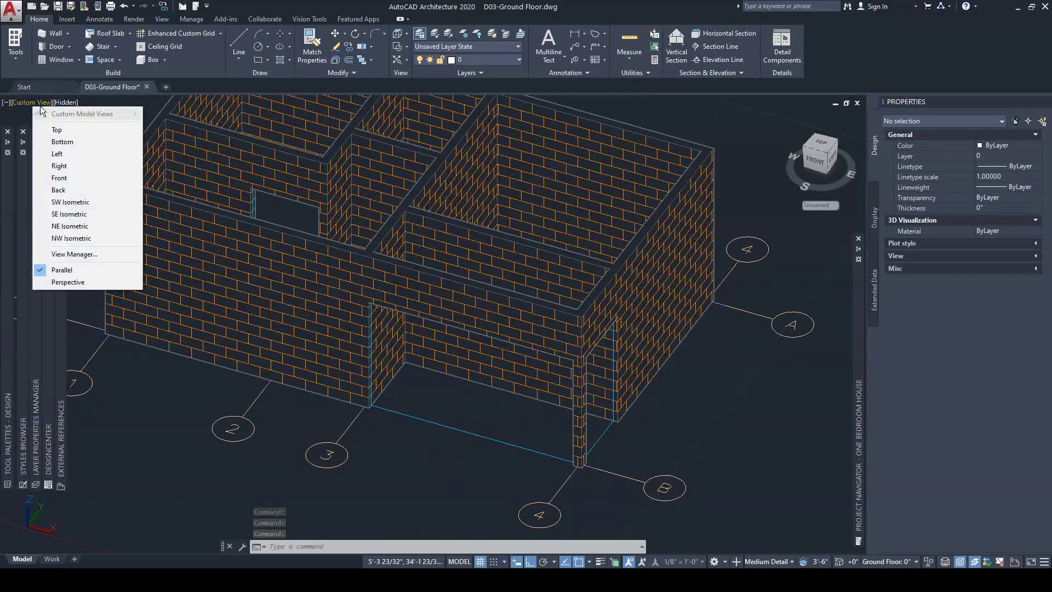
left_click(57, 129)
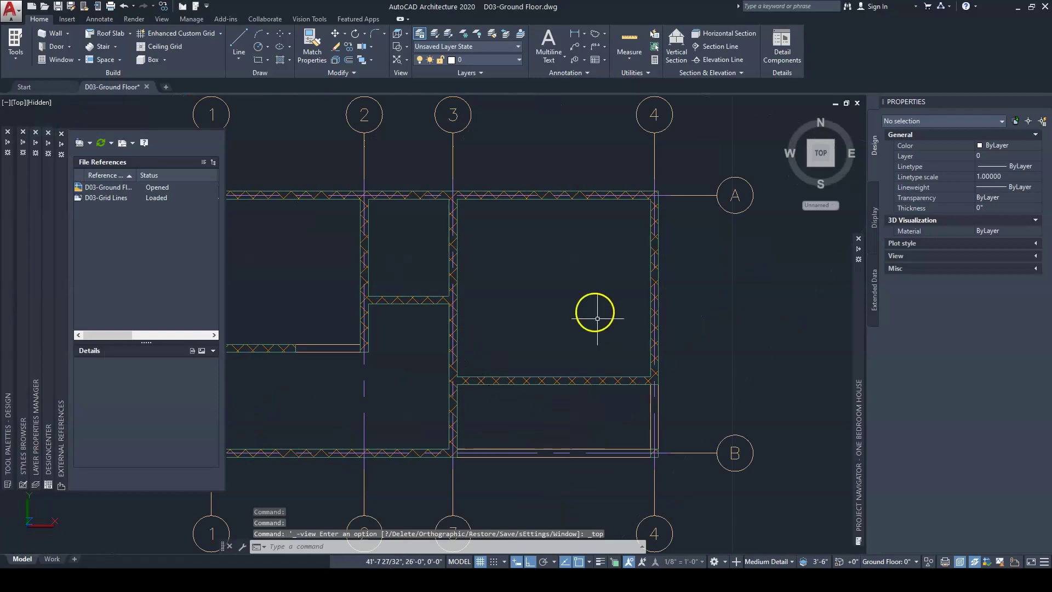
left_click(570, 288)
middle_click_drag(514, 318, 521, 292)
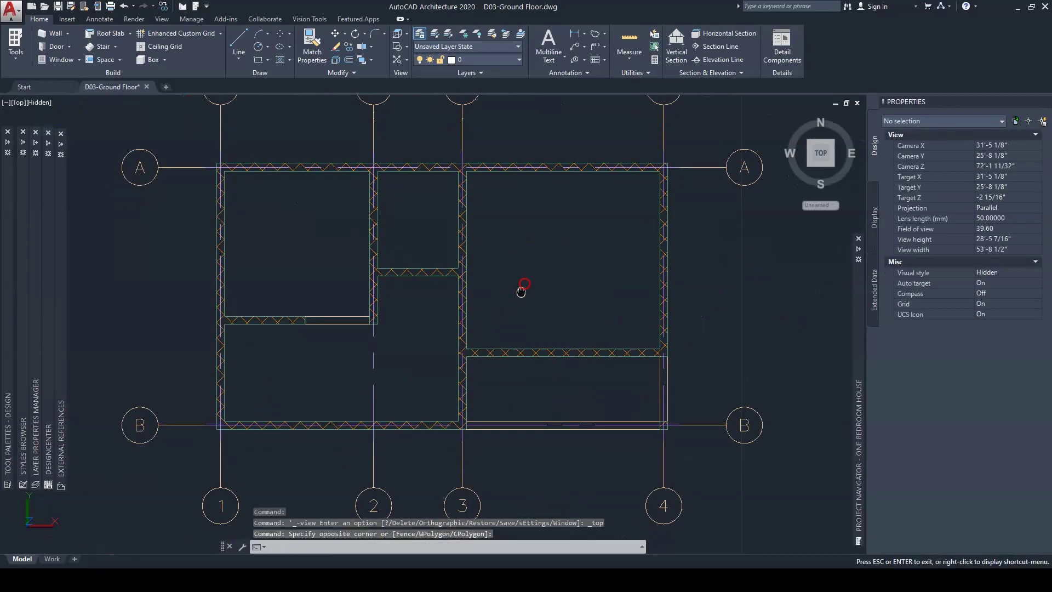
key("Escape")
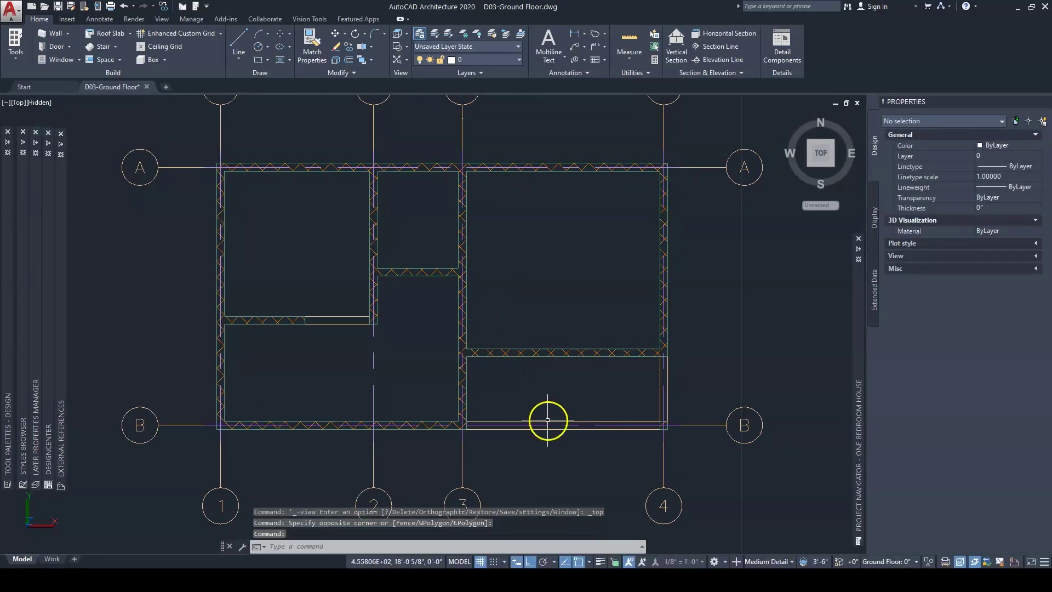
- Check the grid B opening's properties and look up its layer in the layer list
scroll(547, 420, "up", 3)
left_click(585, 420)
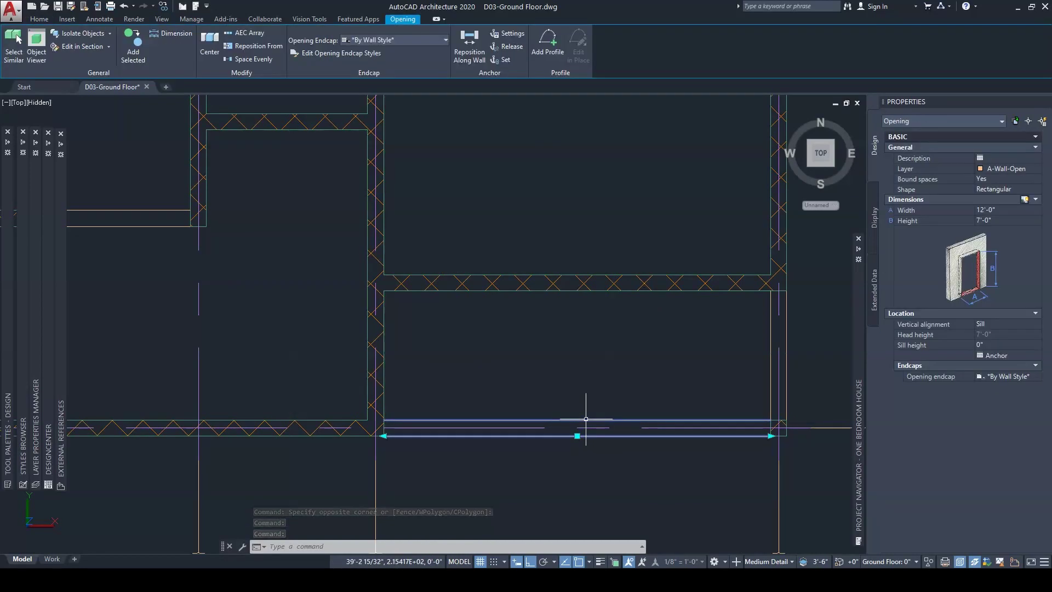
key("Escape")
key("Escape")
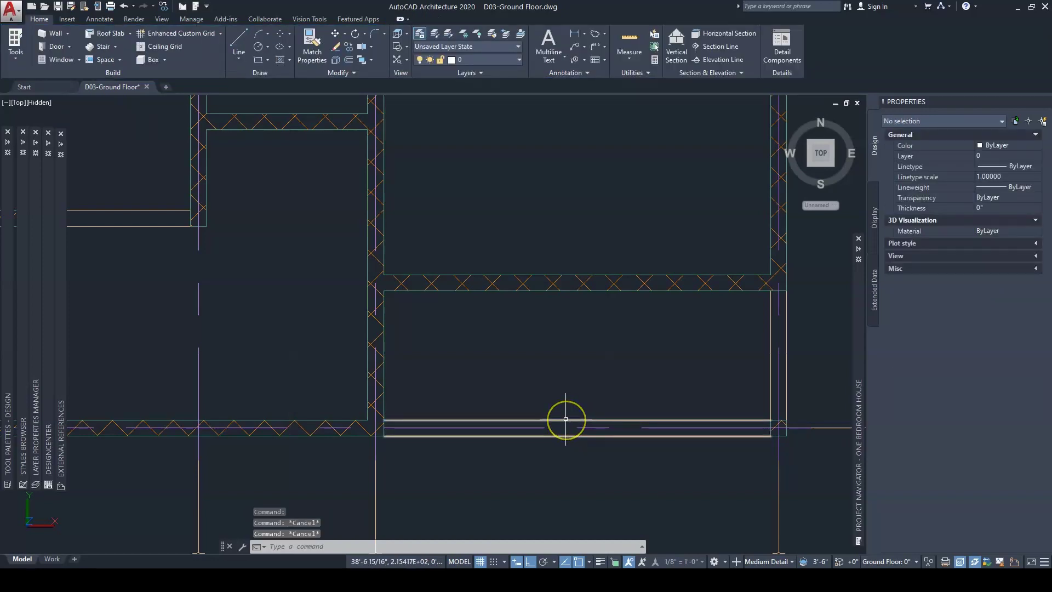
left_click(483, 60)
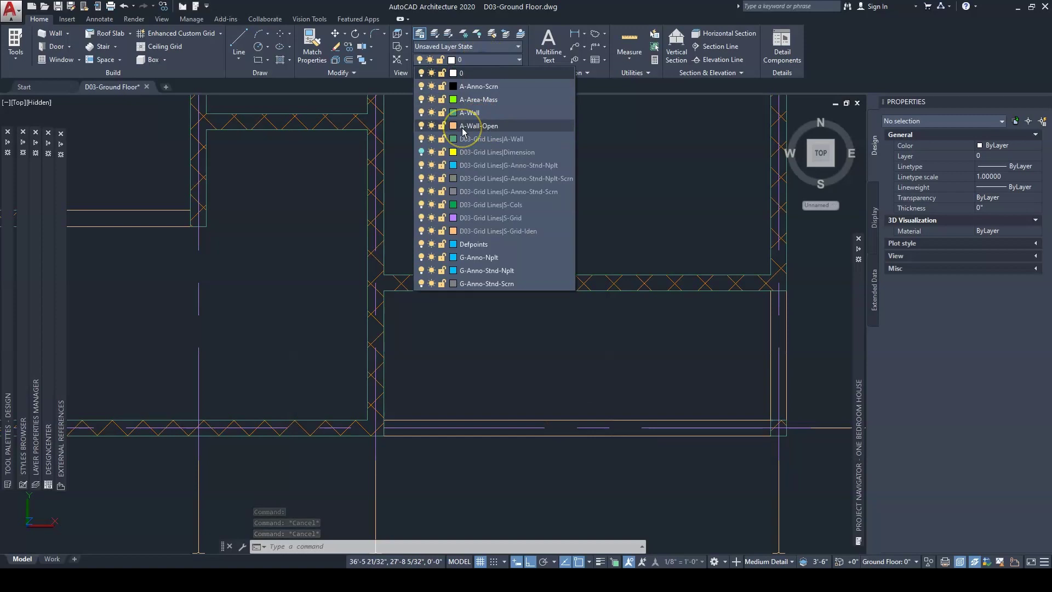
- Set the linetype of the A-Wall-Open layer to HIDDEN2 and check the opening lines in the plan
left_click(34, 172)
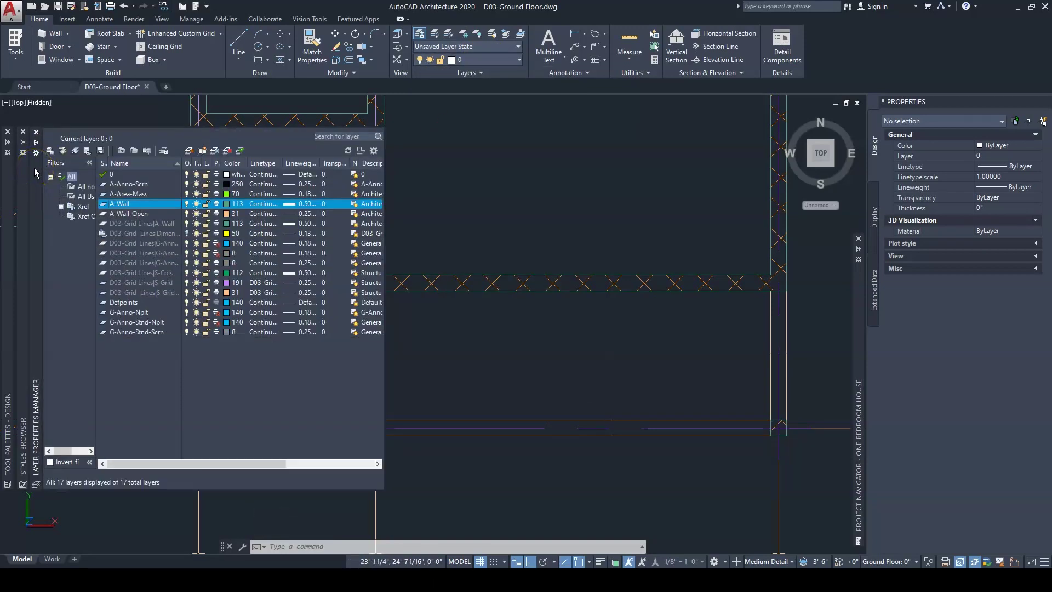
left_click(195, 101)
left_click(32, 175)
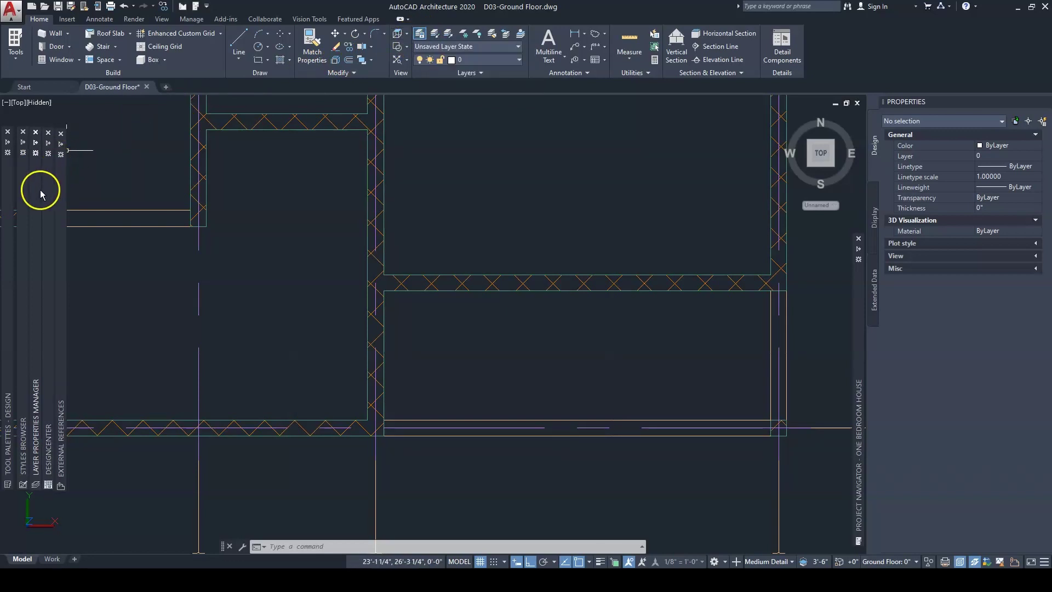
mouse_move(40, 192)
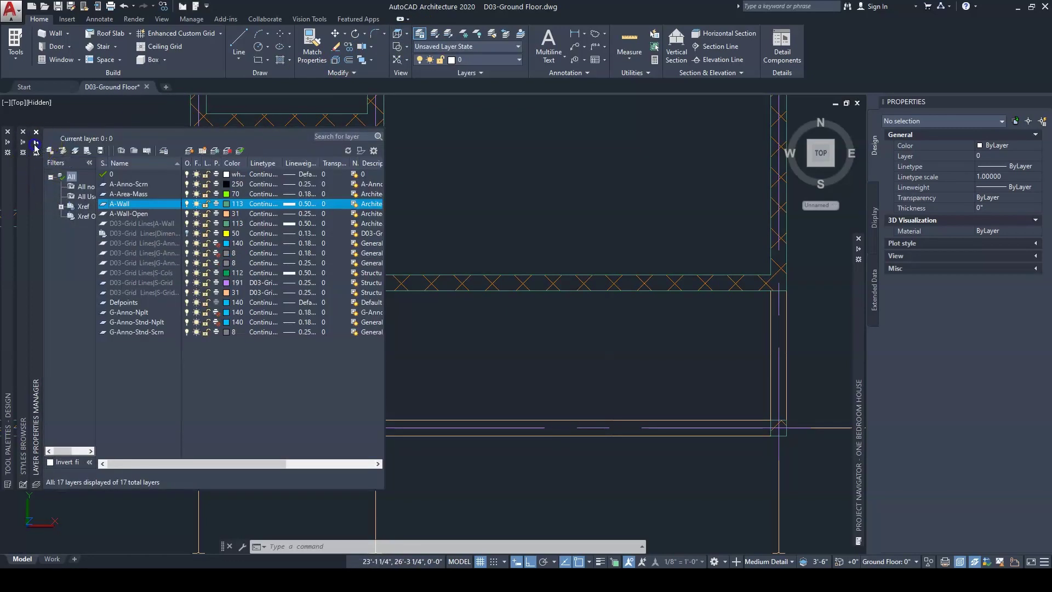
left_click(158, 214)
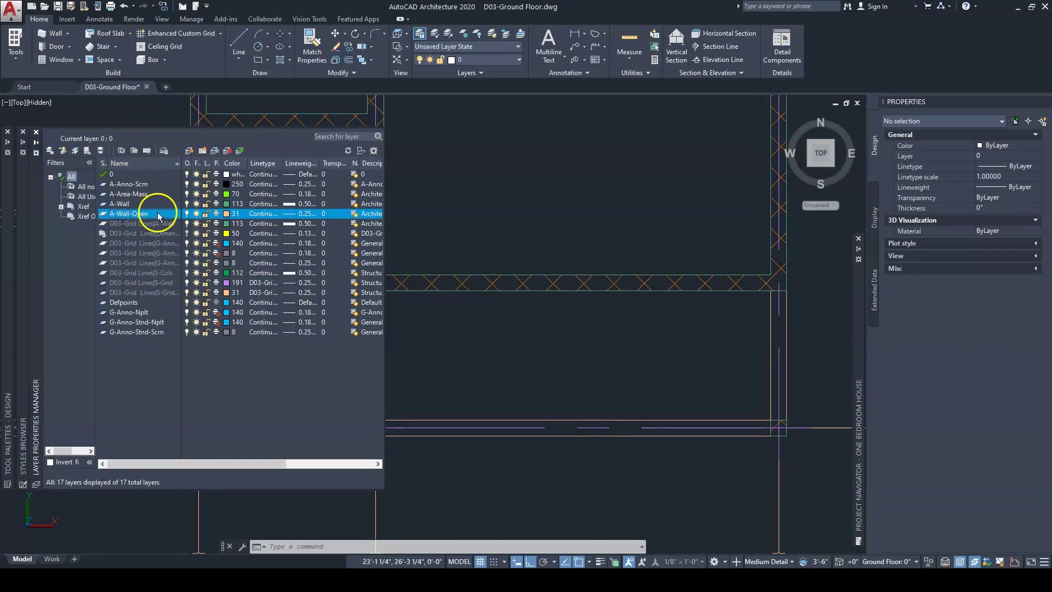
left_click(266, 215)
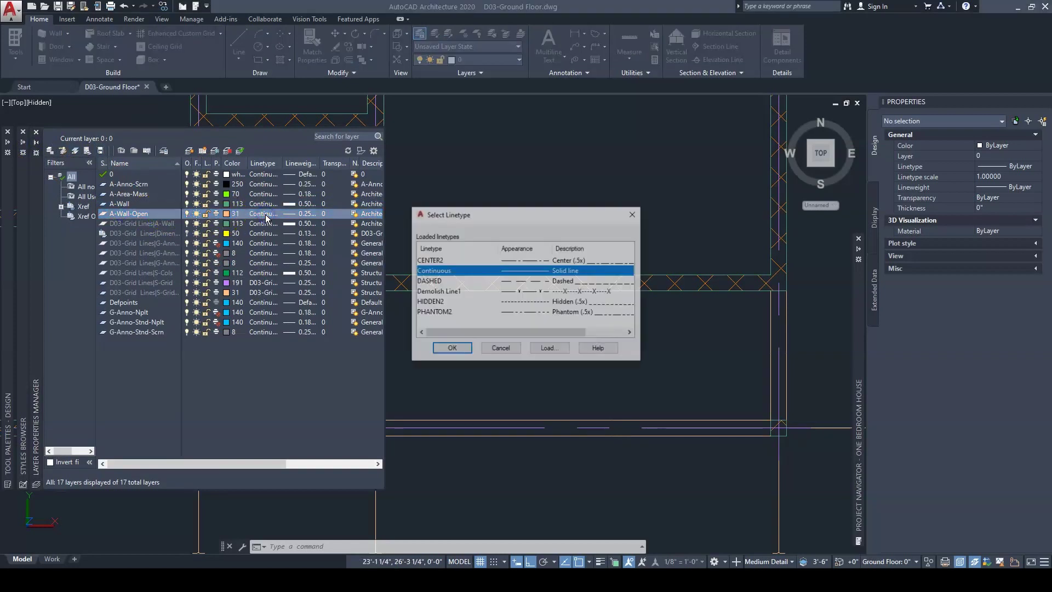
left_click(435, 302)
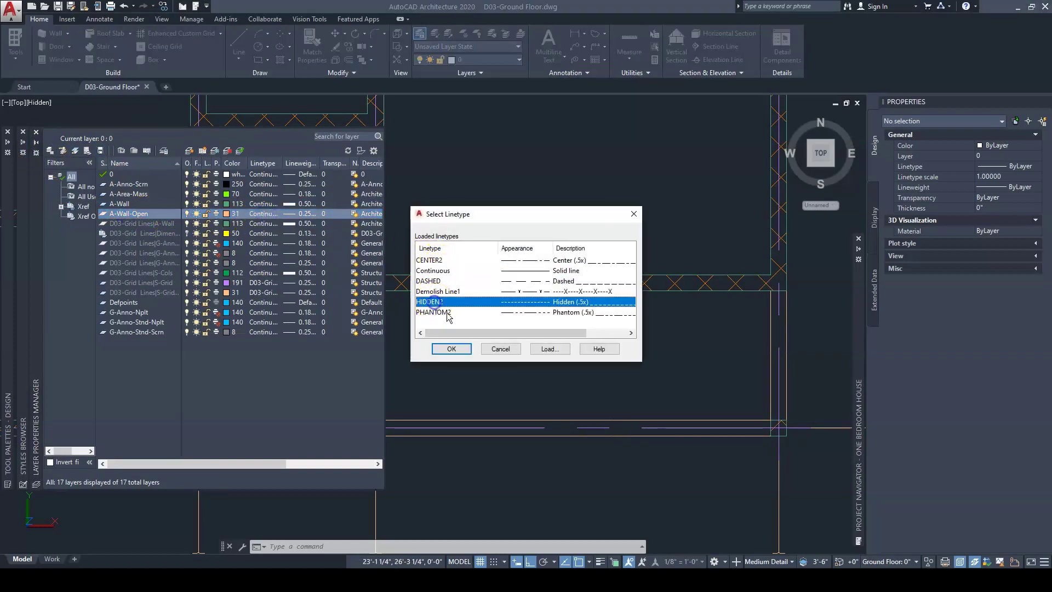
left_click(452, 349)
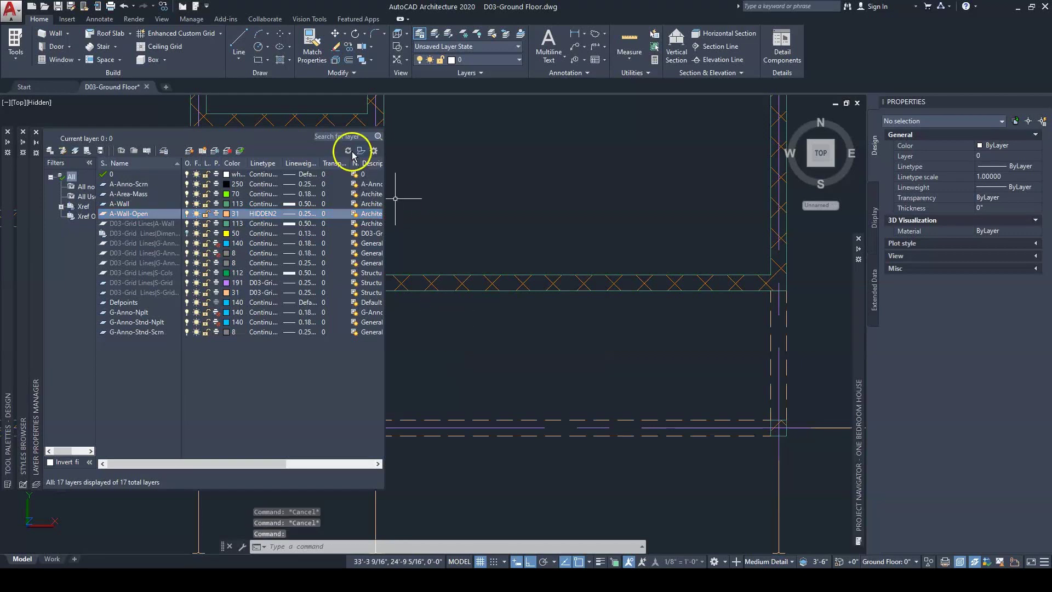
mouse_move(28, 141)
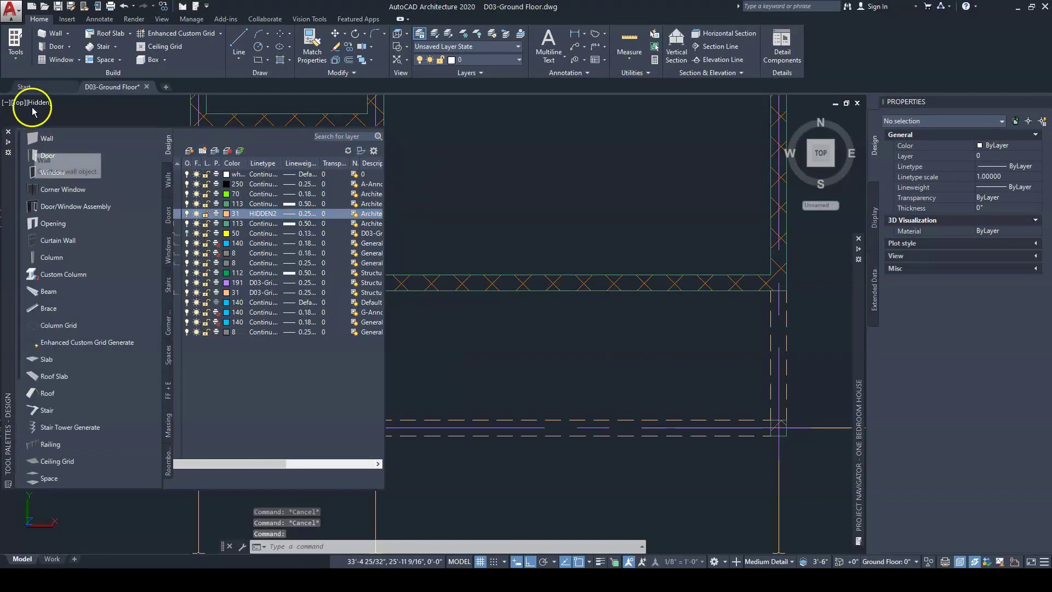
left_click(37, 144)
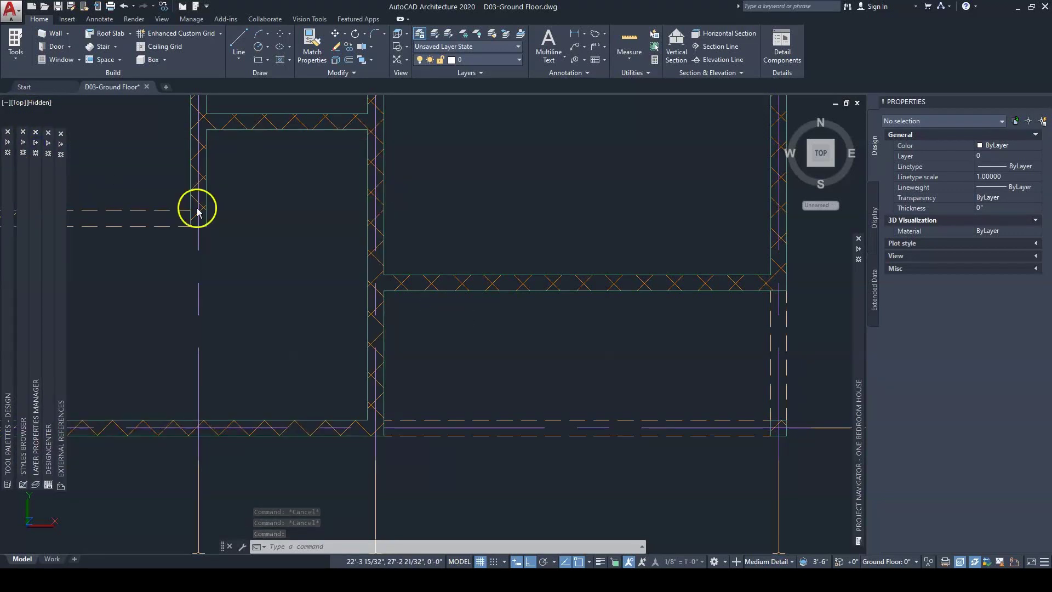
middle_click_drag(485, 350, 430, 336)
scroll(483, 409, "up", 3)
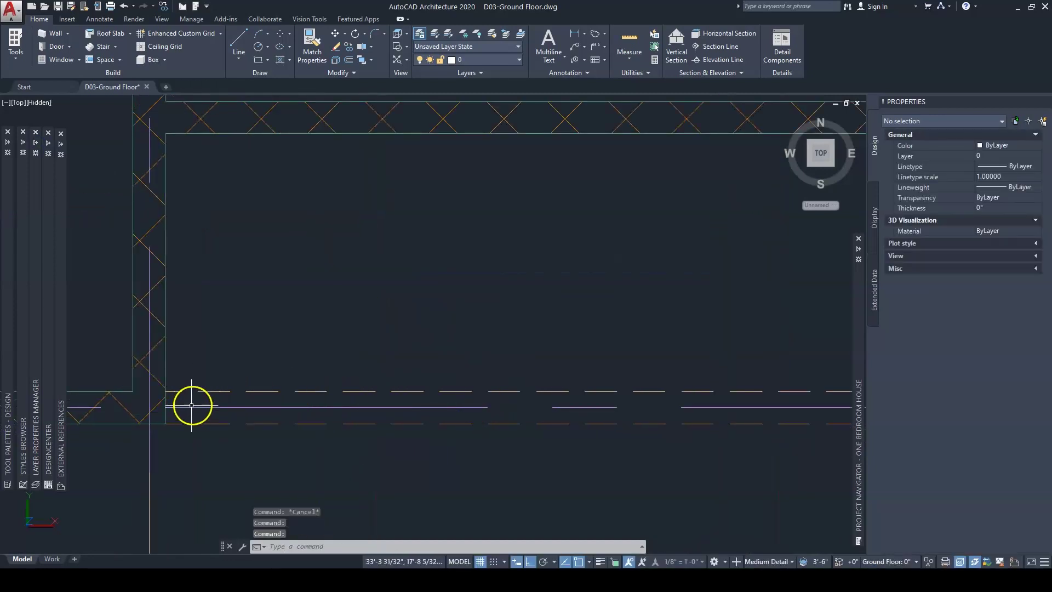
- Examine the dashed opening lines and the walls throughout the ground floor plan
scroll(276, 396, "down", 3)
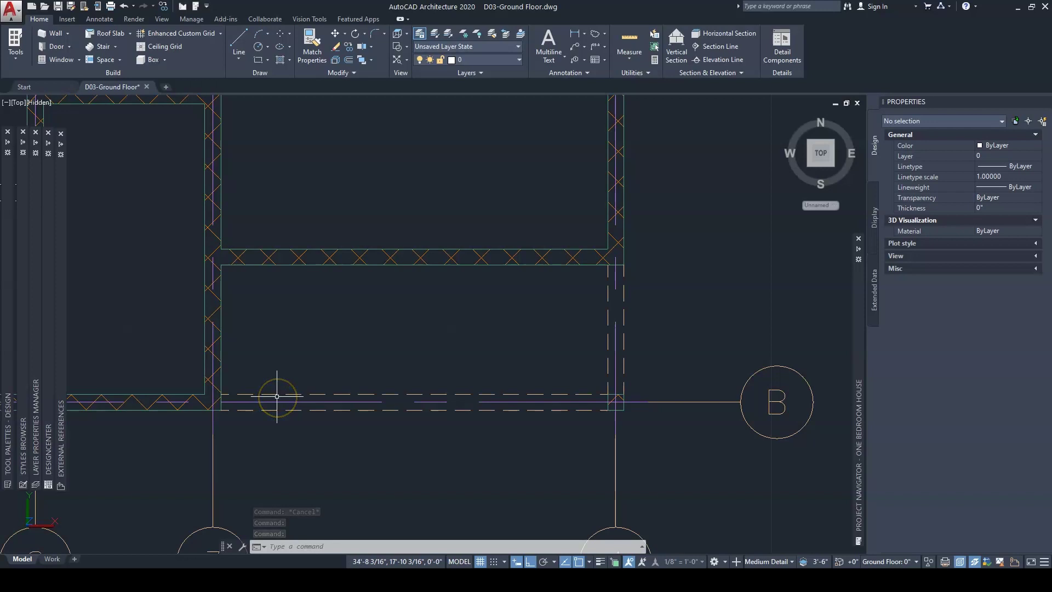
middle_click_drag(323, 406, 336, 369)
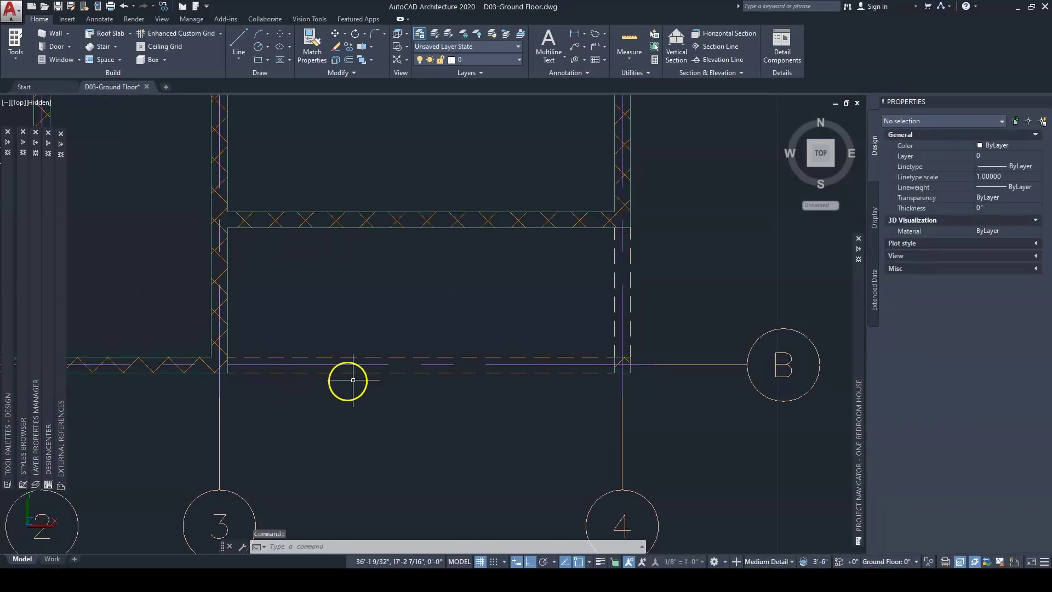
scroll(383, 304, "down", 3)
scroll(413, 307, "up", 3)
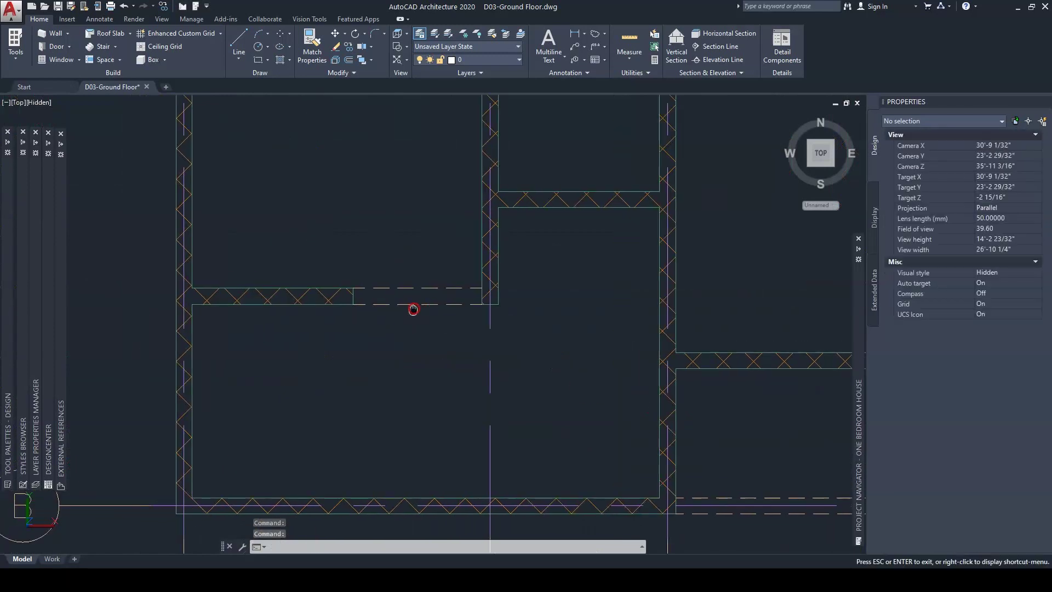
scroll(414, 307, "down", 5)
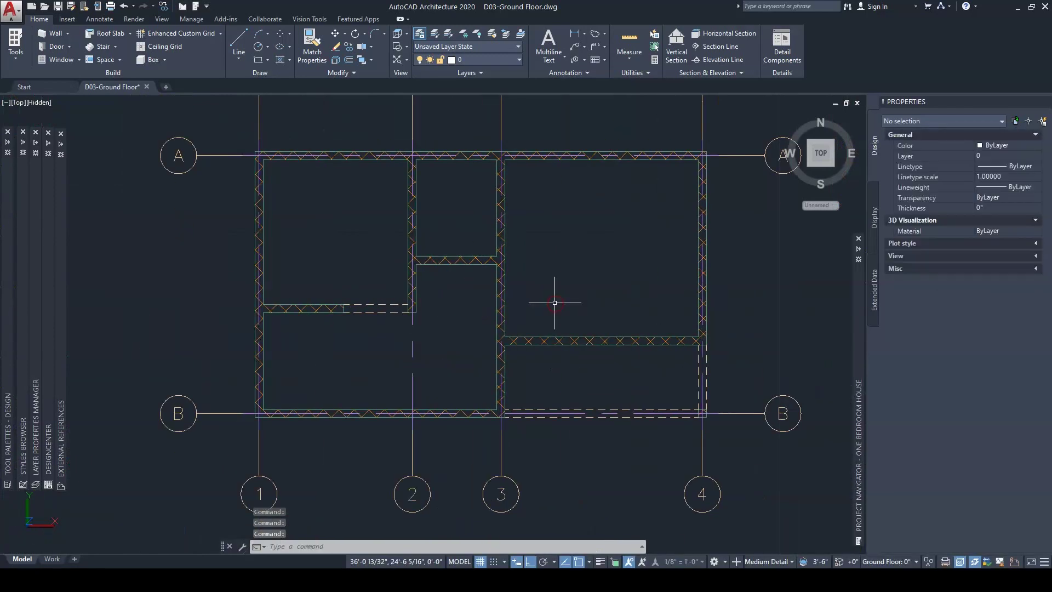
middle_click_drag(545, 318, 500, 325)
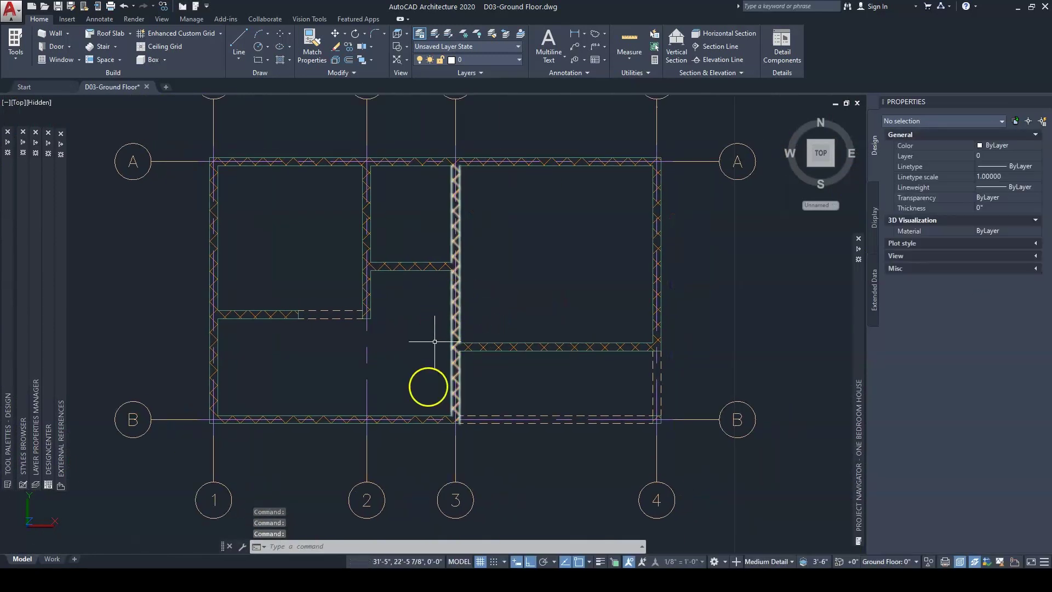
scroll(428, 389, "up", 3)
middle_click_drag(433, 391, 393, 388)
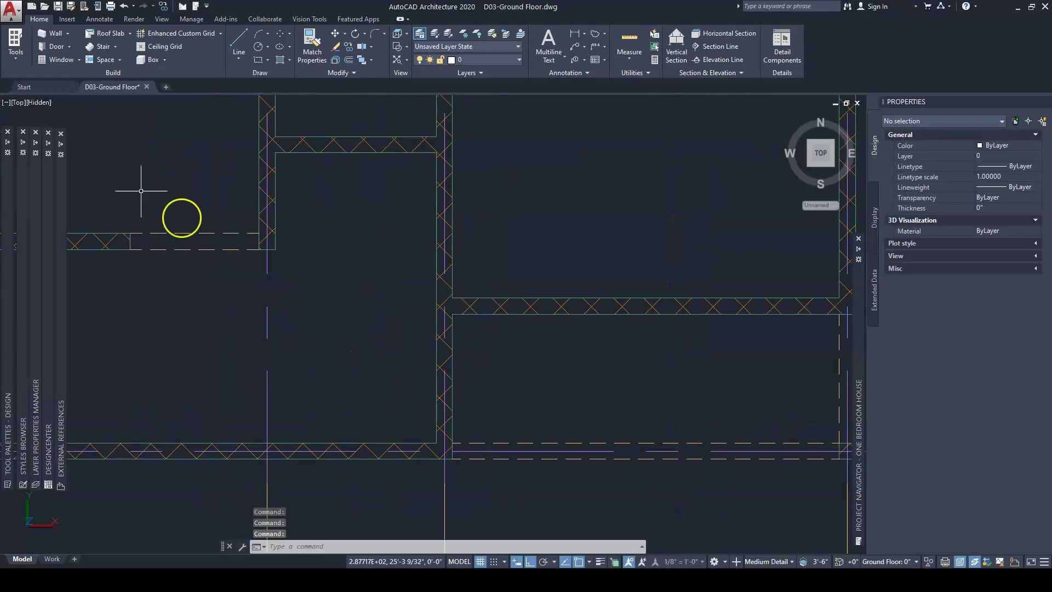
- Display the door tools and open the Design Tool Catalog - Imperial for more door styles
left_click(12, 195)
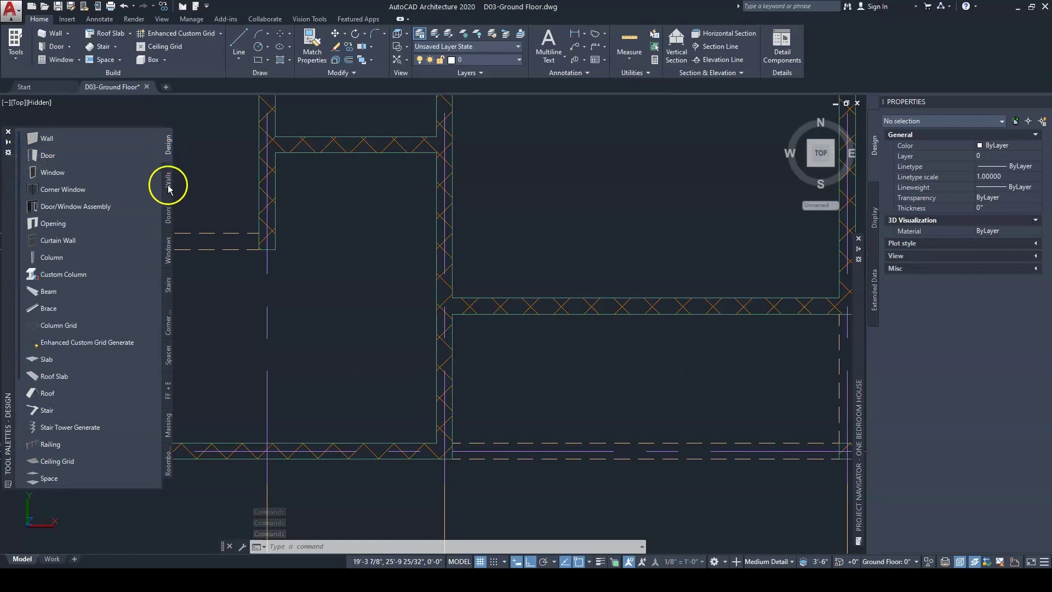
left_click(169, 215)
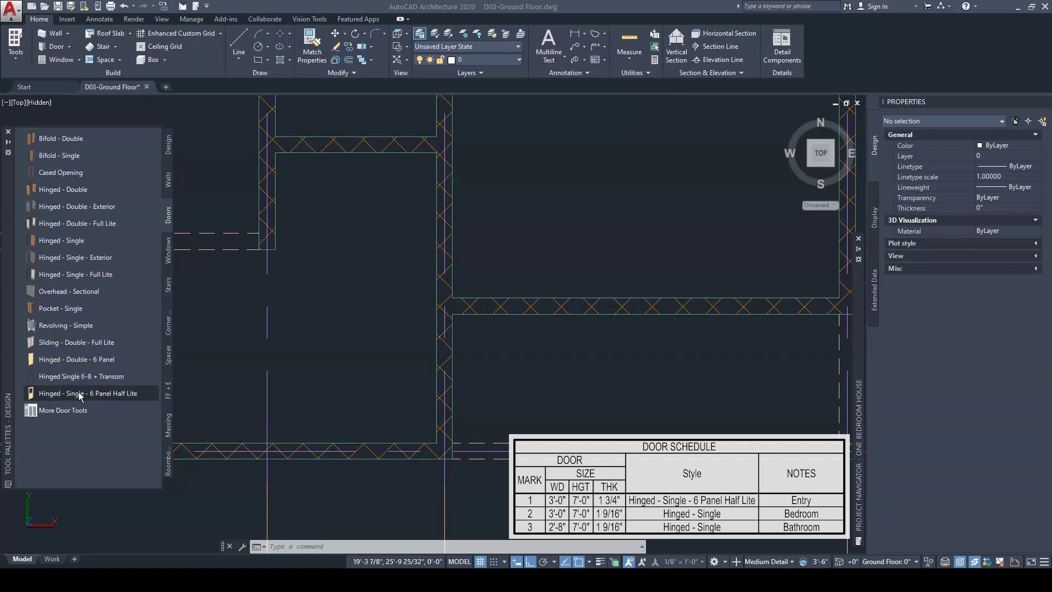
left_click(57, 417)
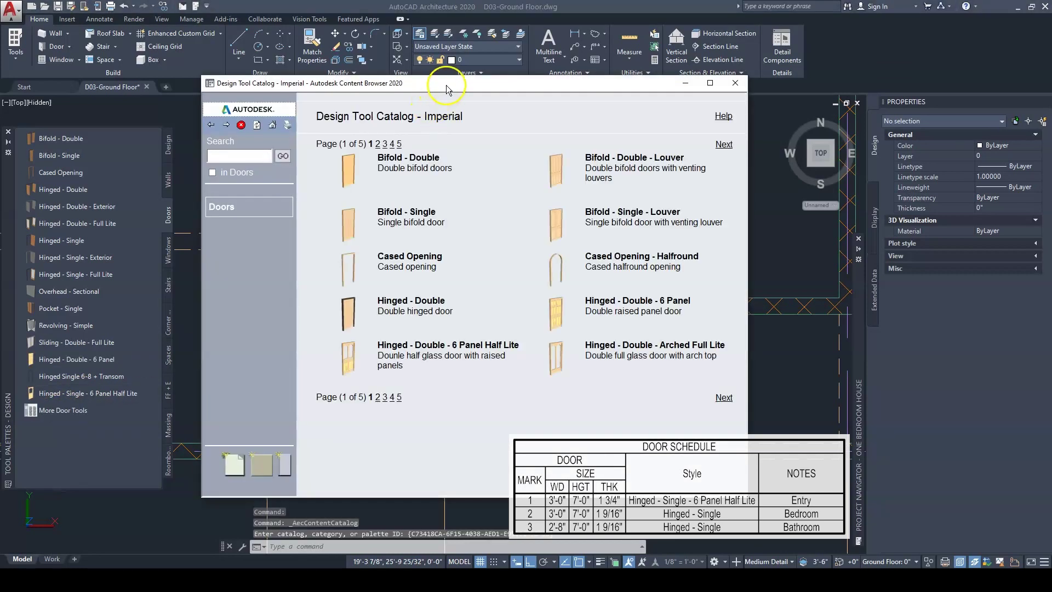
left_click_drag(446, 89, 459, 93)
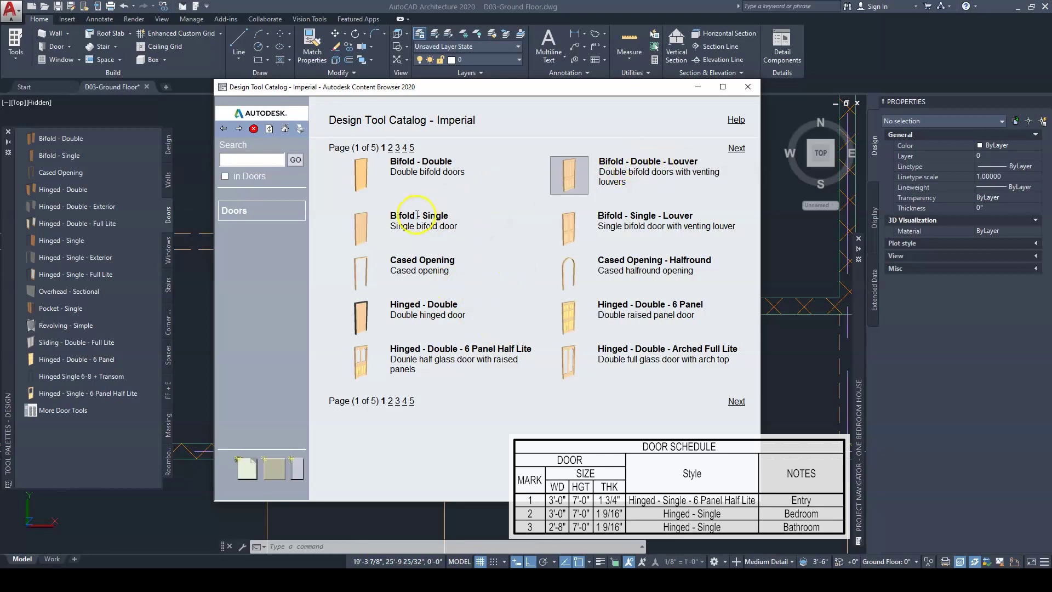
- Check the insertion options for the Bifold - Single, Bifold - Double - Louver and Cased Opening styles in the catalog
right_click(359, 230)
key("Escape")
right_click(568, 177)
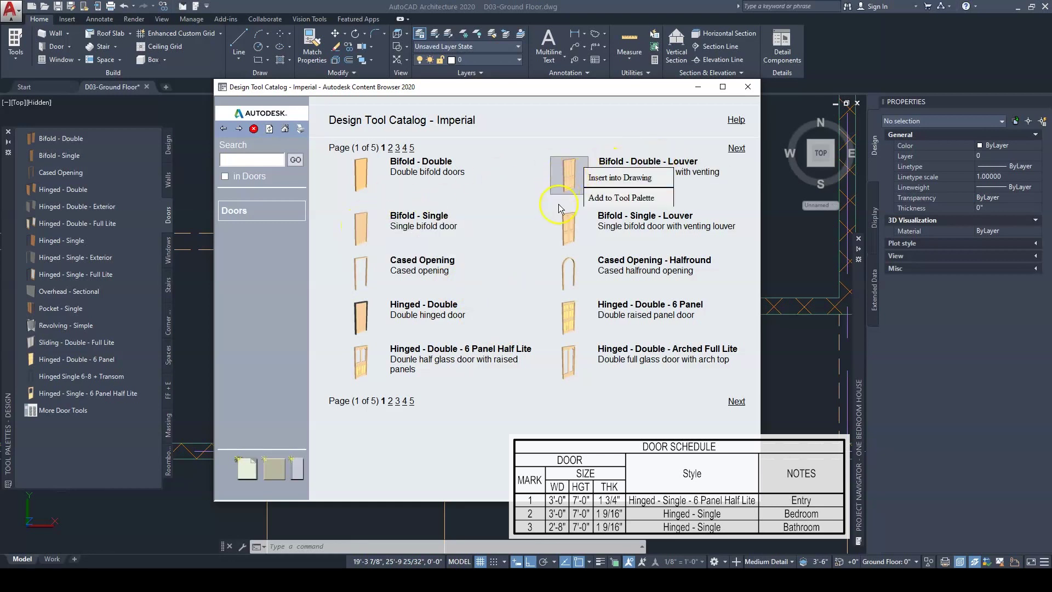
key("Escape")
right_click(349, 280)
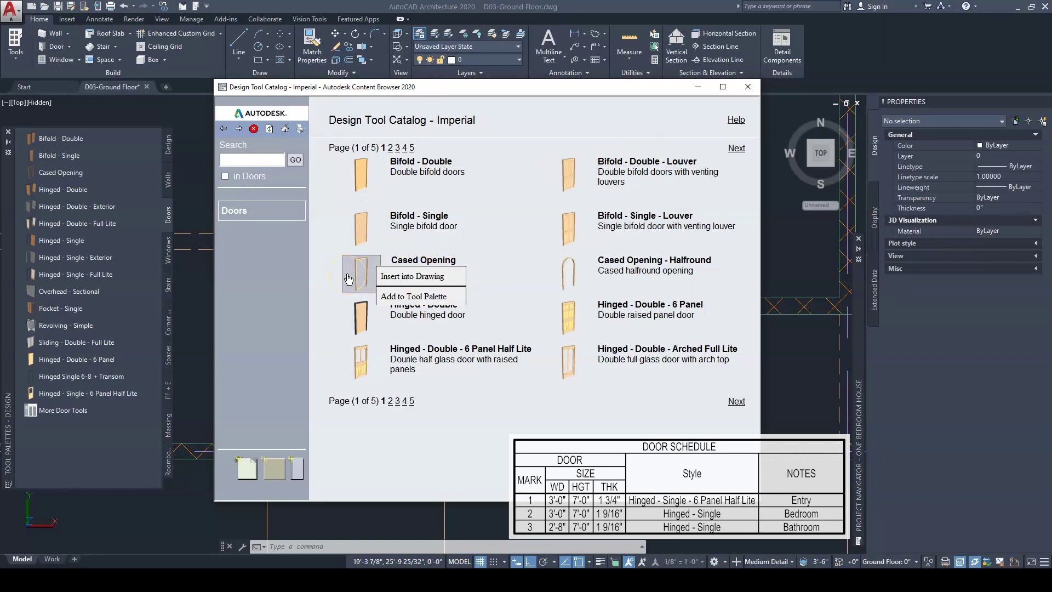
key("Escape")
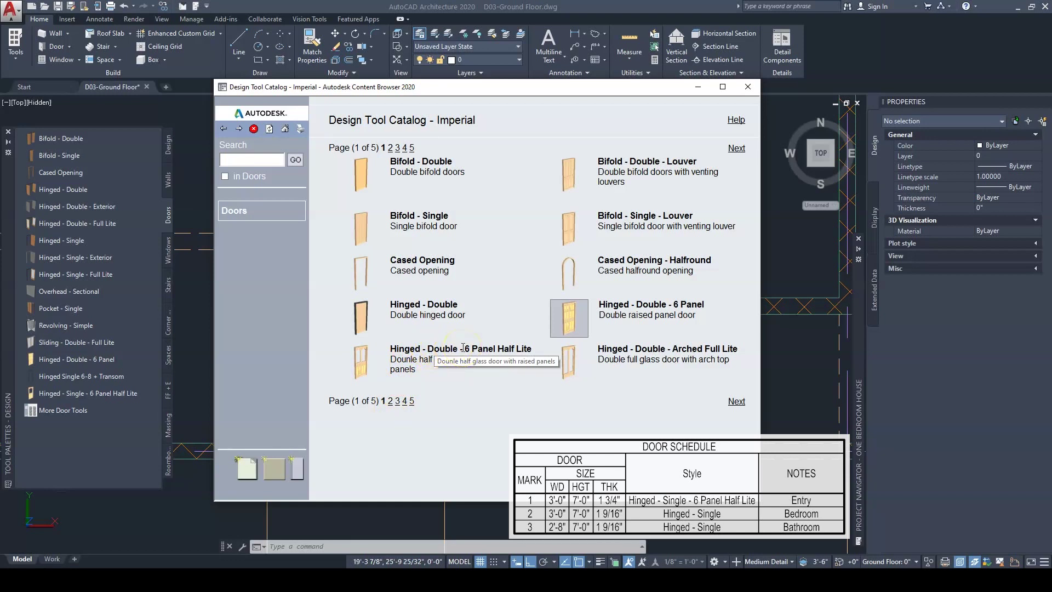
- Find Hinged - Single - 6 Panel Half Lite on page 3 of the door catalog, check its insertion options and close the catalog
left_click(737, 399)
left_click(738, 393)
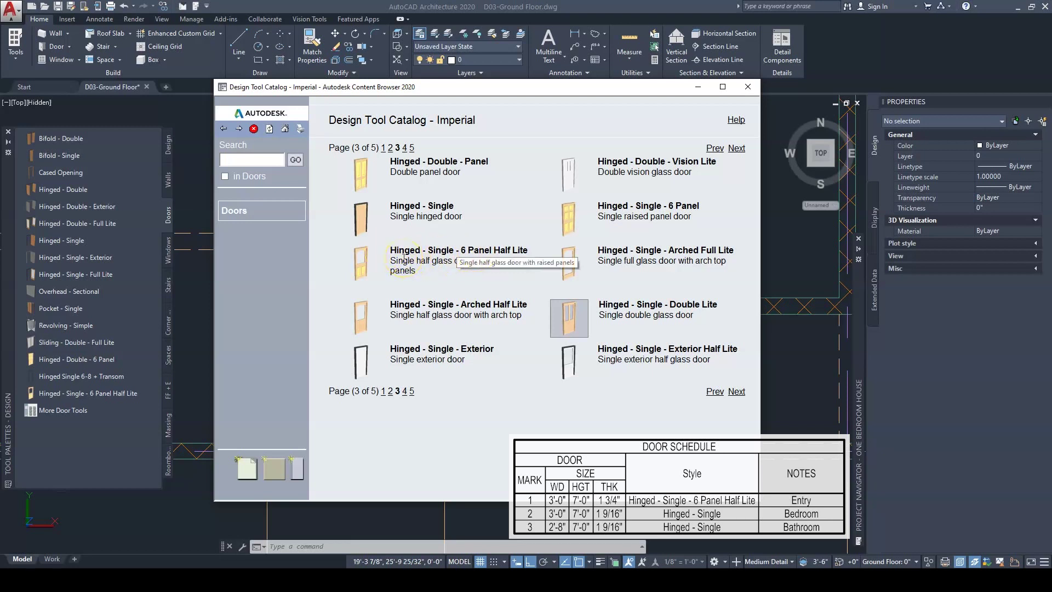
right_click(584, 215)
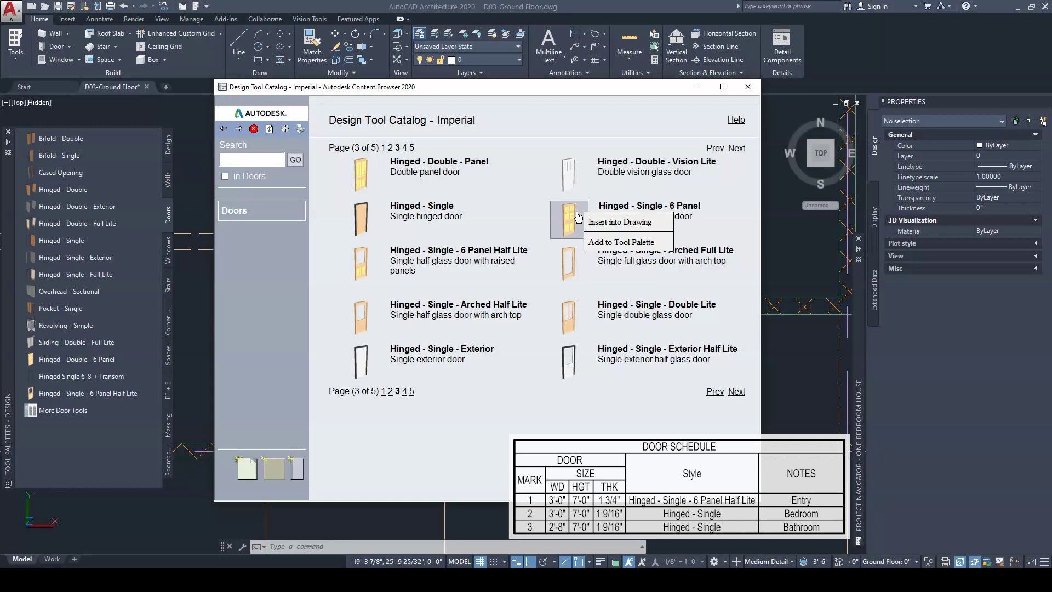
left_click(564, 267)
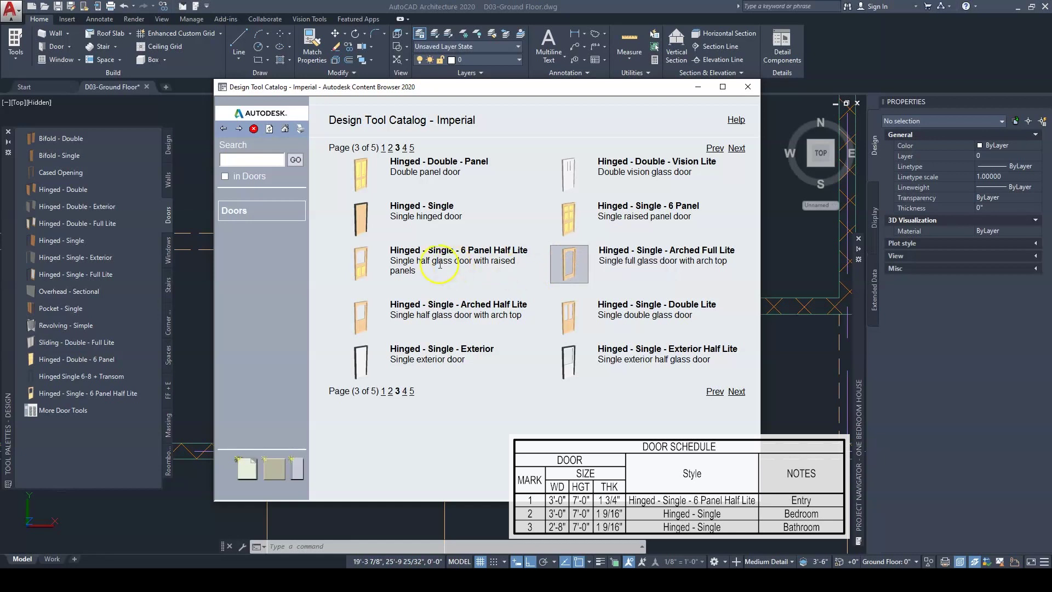
left_click(362, 267)
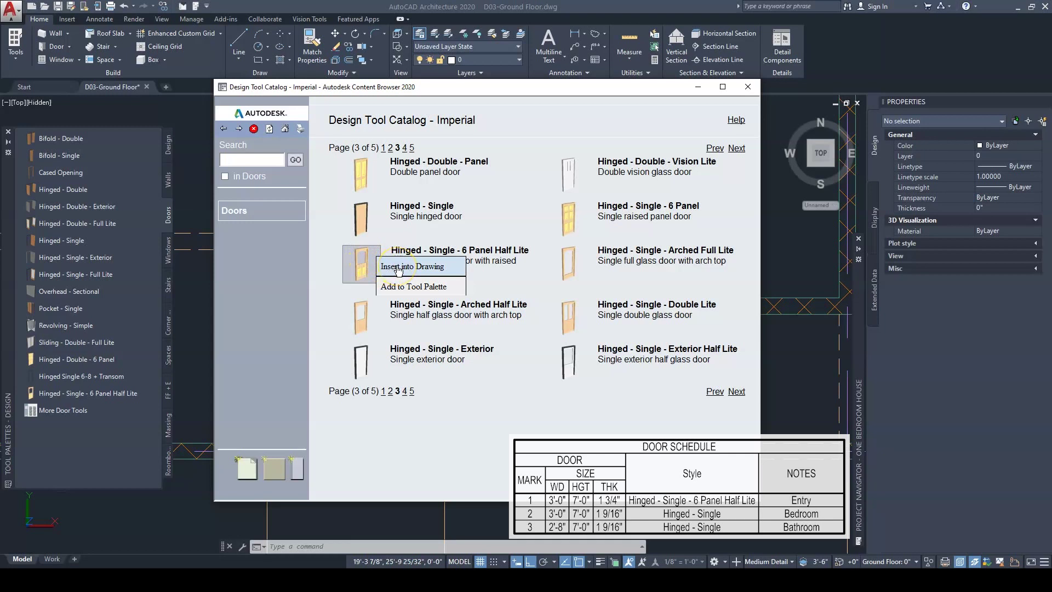
left_click(390, 295)
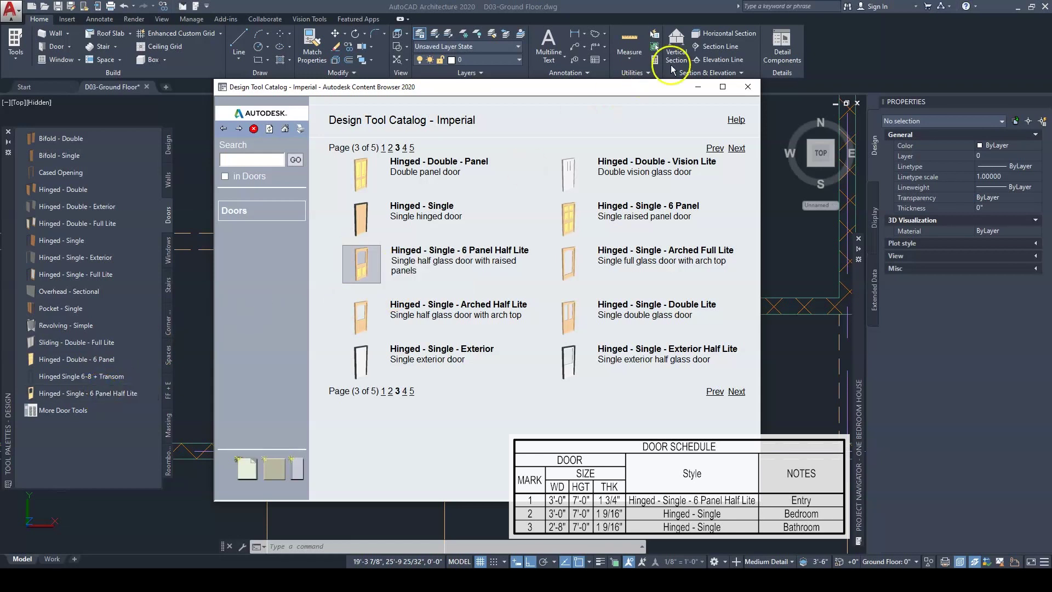
left_click(748, 86)
- Insert a 2'-8" by 7'-0" Hinged - Single - 6 Panel Half Lite door in the grid 3 wall, about 1'-1" below the intersecting wall
left_click(340, 277)
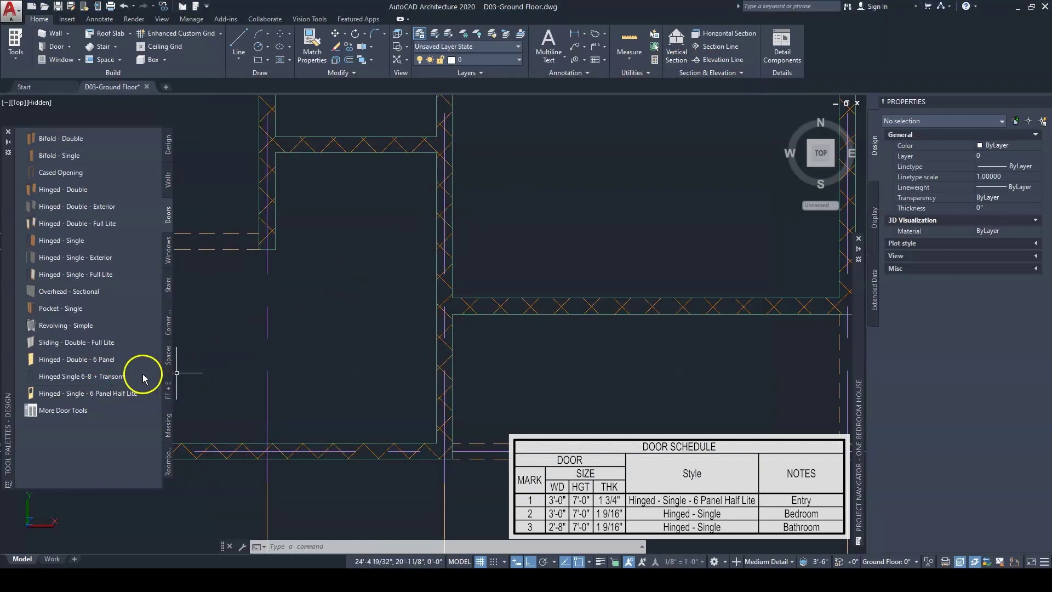
key("Delete")
left_click(73, 399)
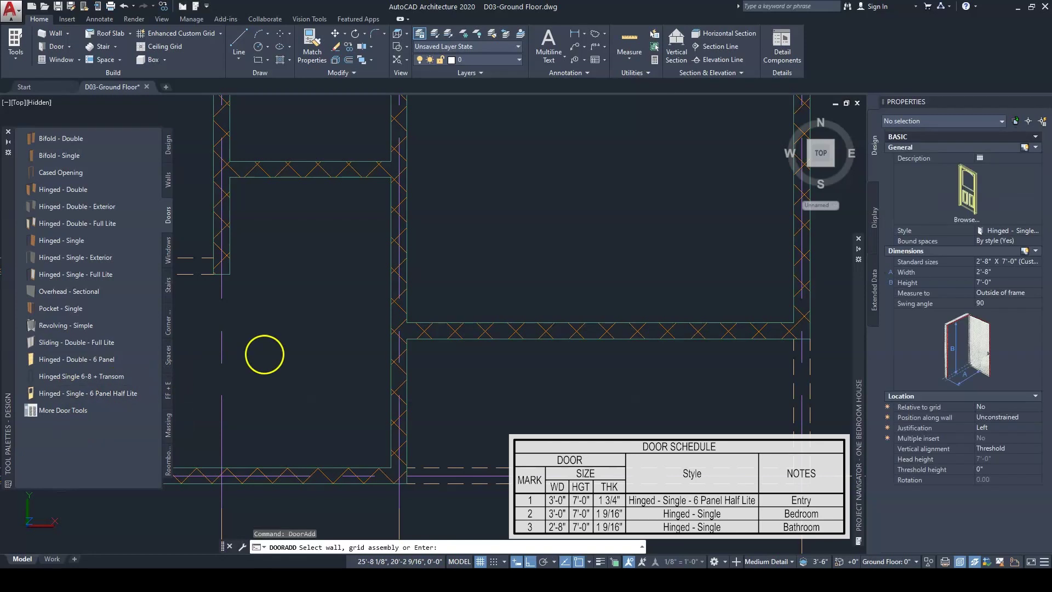
left_click(391, 381)
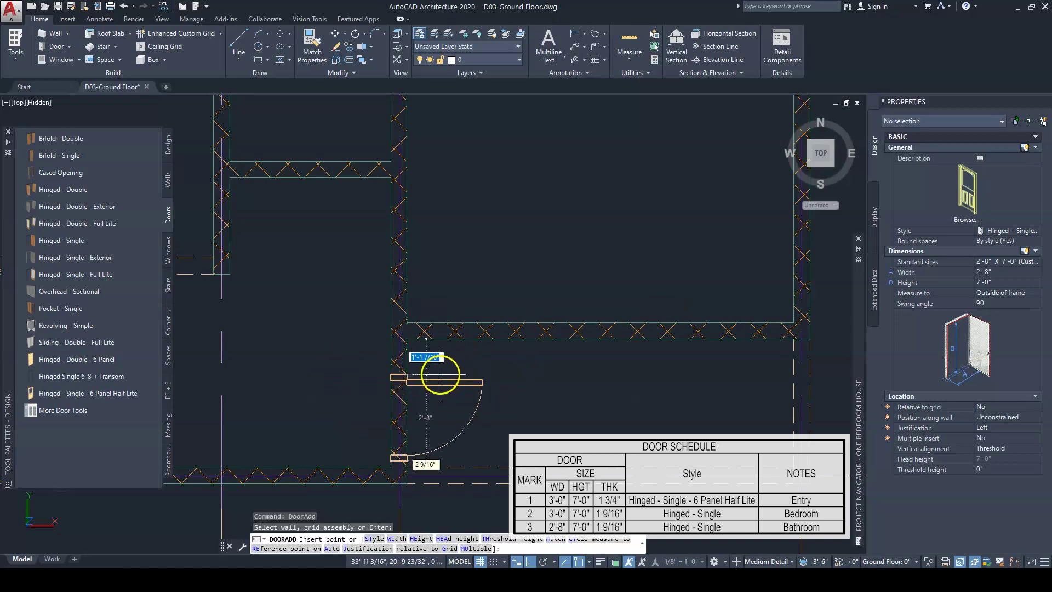
left_click(438, 376)
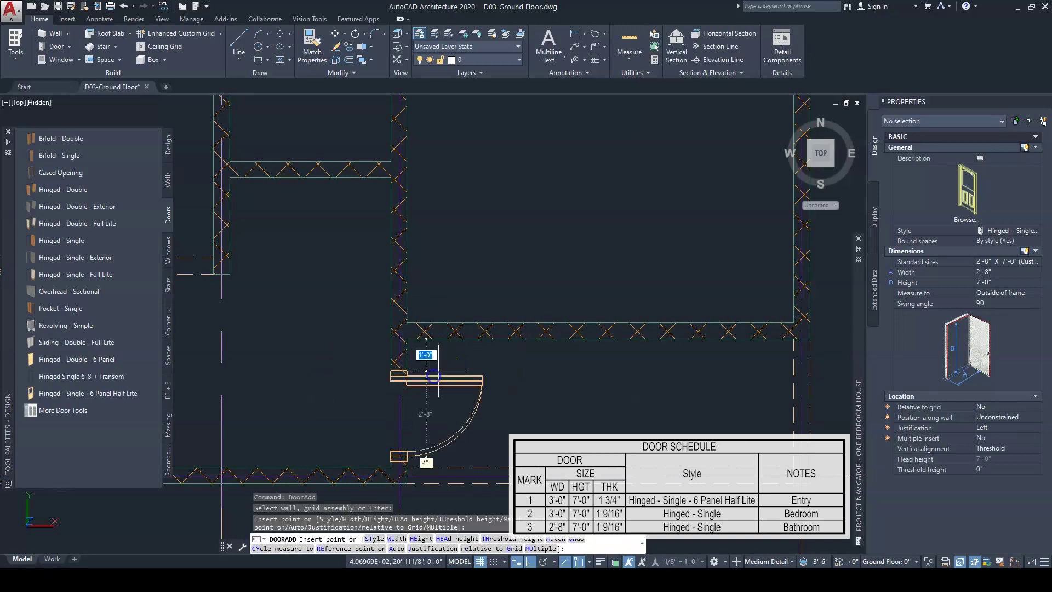
key("Escape")
- Flip the entry door to swing into the house and move its hinges to the jamb nearest grid B
scroll(390, 444, "up", 3)
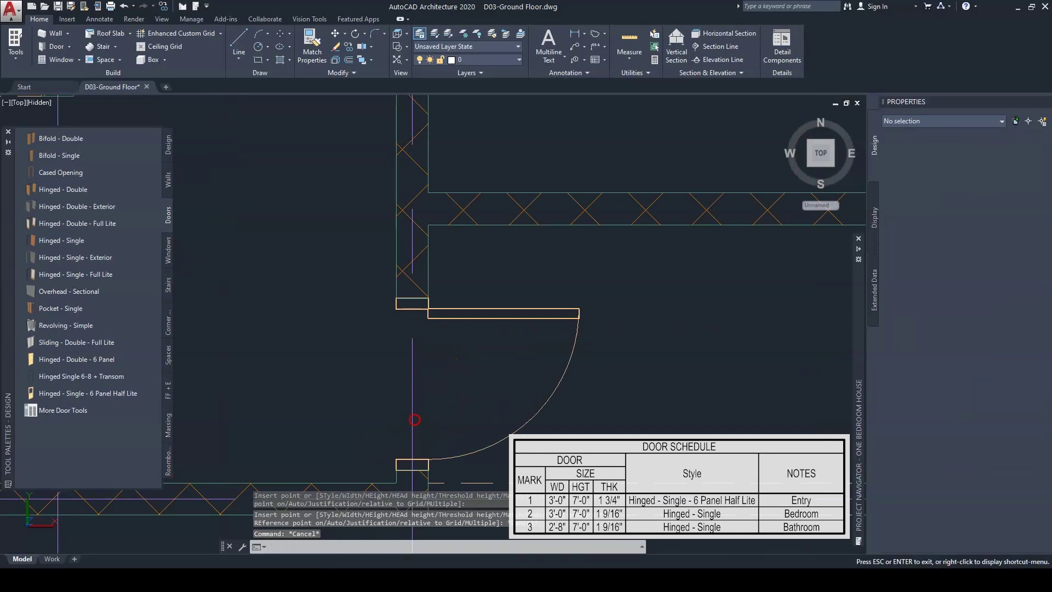
left_click(550, 348)
left_click(584, 309)
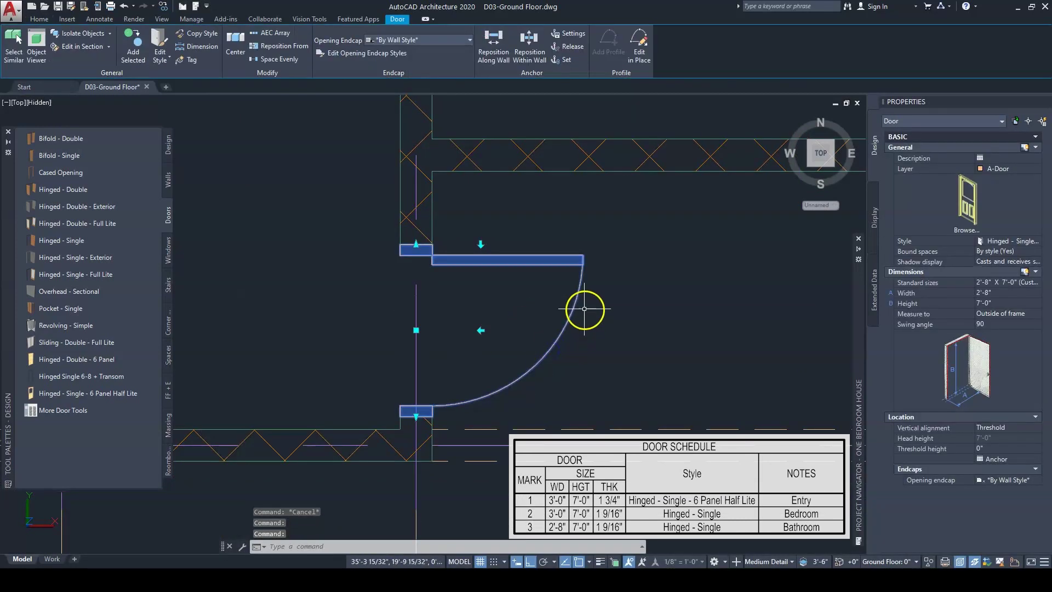
left_click(480, 330)
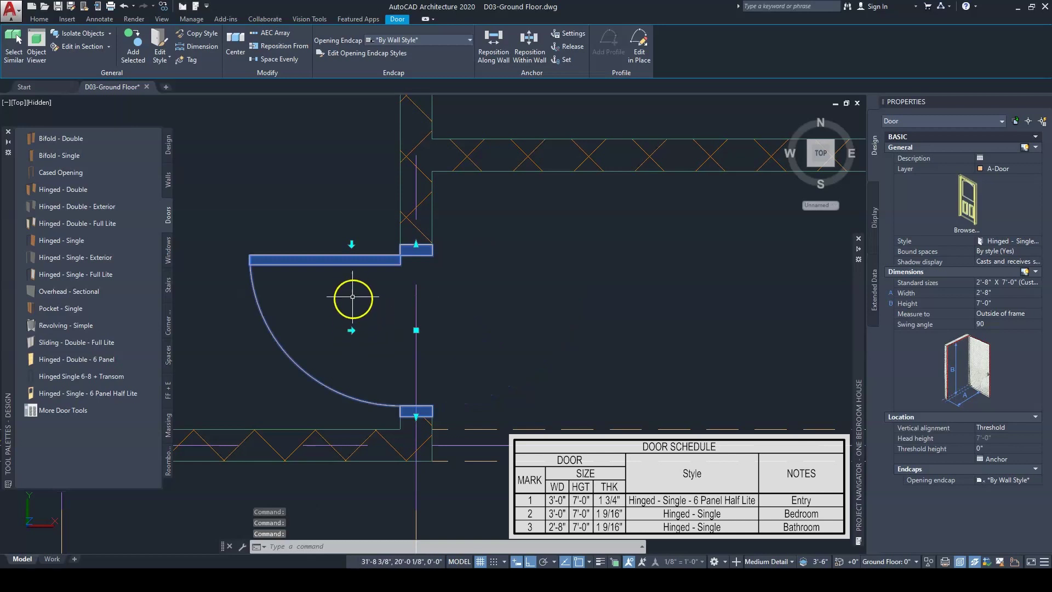
left_click(351, 244)
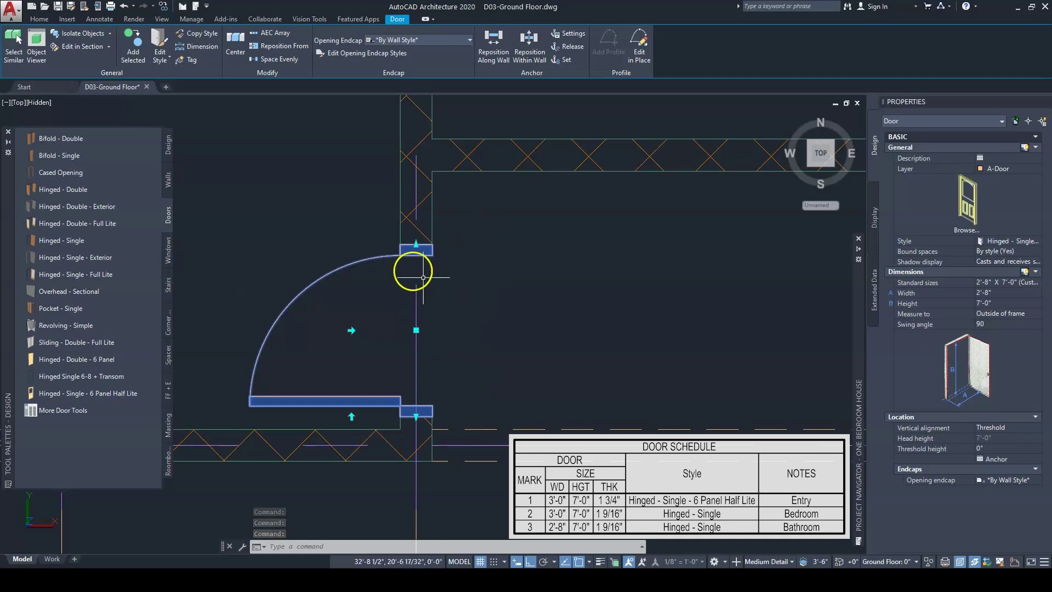
- Set the entry door's width to 3'-0" and check its height
left_click(1002, 296)
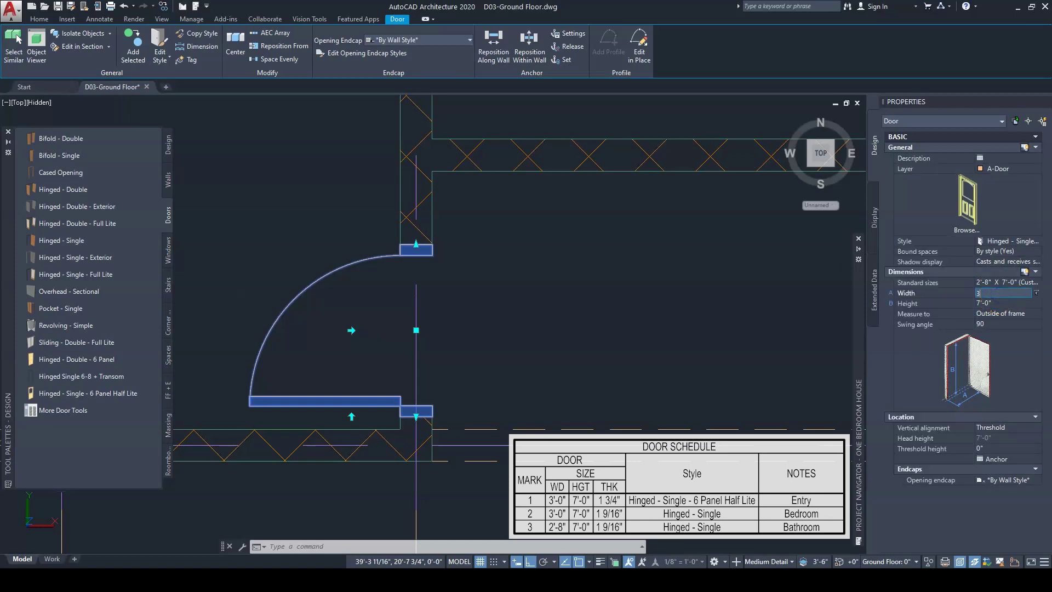
type("3")
key("Return")
left_click(999, 305)
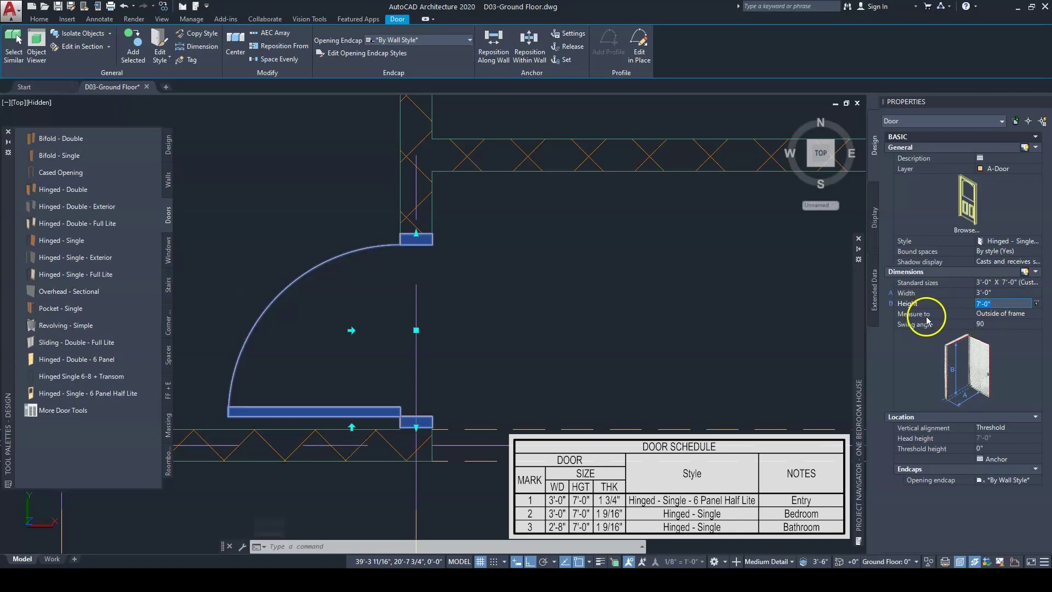
- Try swing angles of 45 and 0 degrees on the entry door and return the angle to 90
left_click(999, 325)
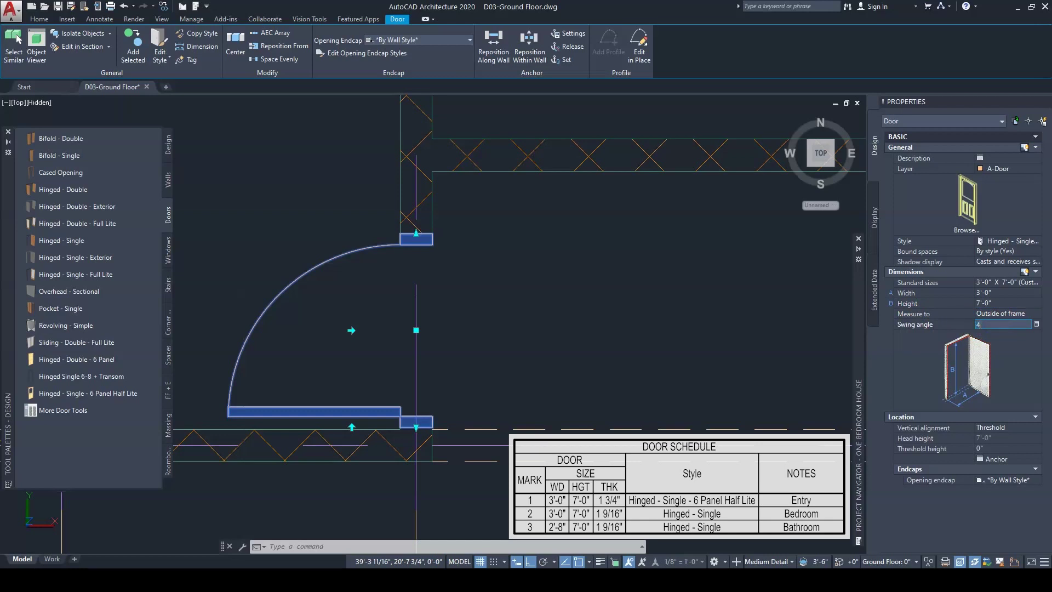
key("Return")
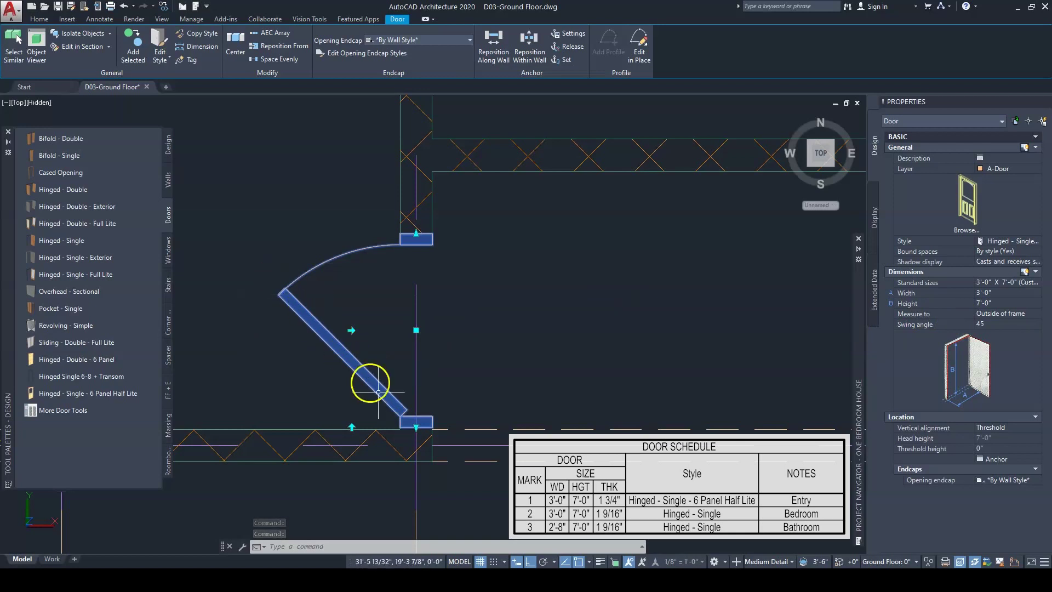
left_click(998, 324)
type("0")
key("Return")
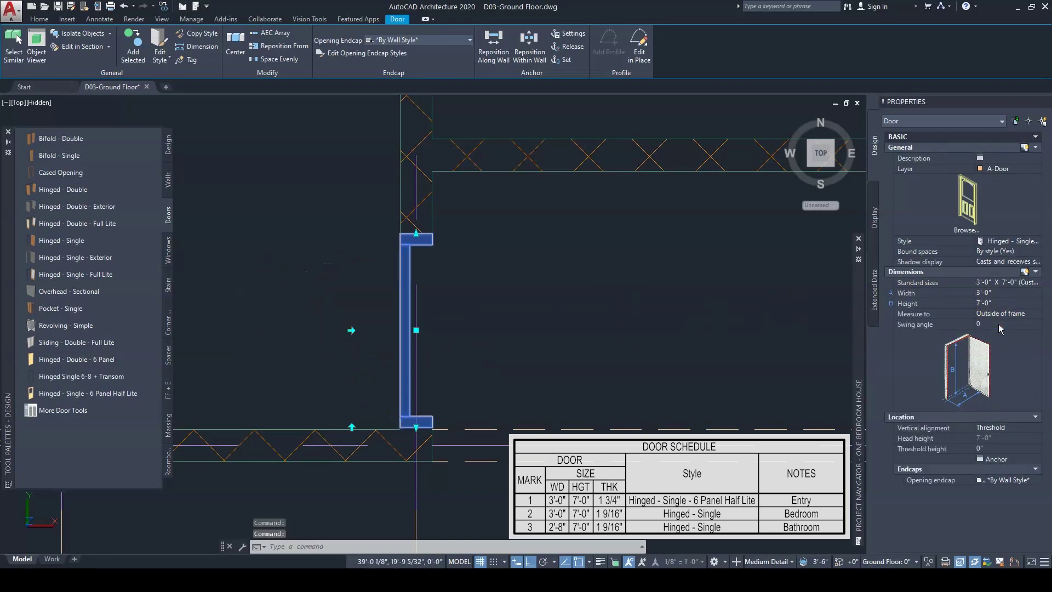
left_click(999, 323)
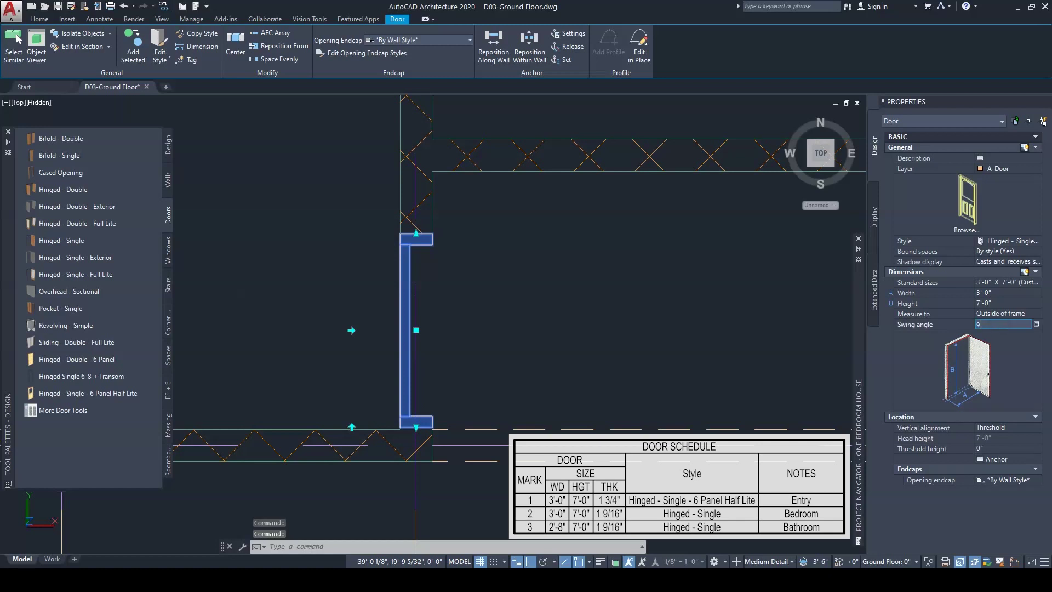
type("90")
key("Return")
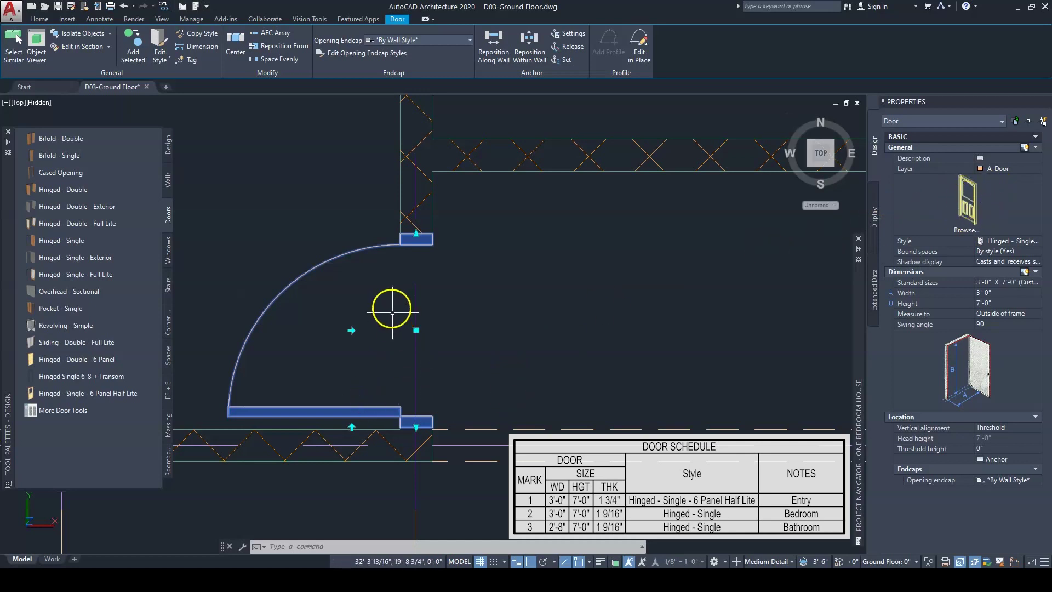
key("Escape")
- Move the entry door straight down so its lower frame corner meets the inner face of the grid B wall
scroll(383, 406, "up", 2)
left_click(378, 418)
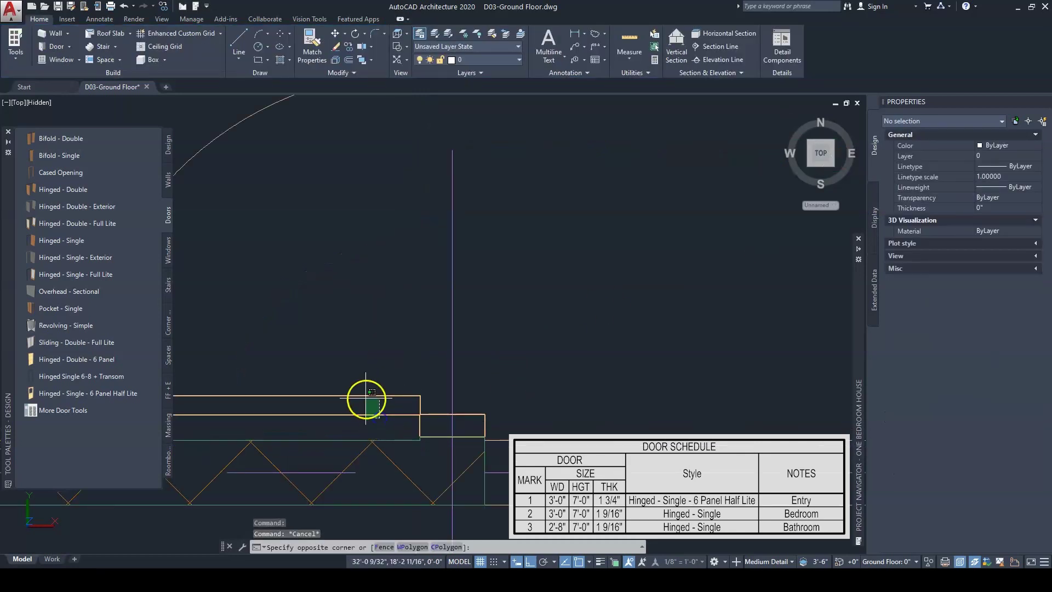
left_click(372, 392)
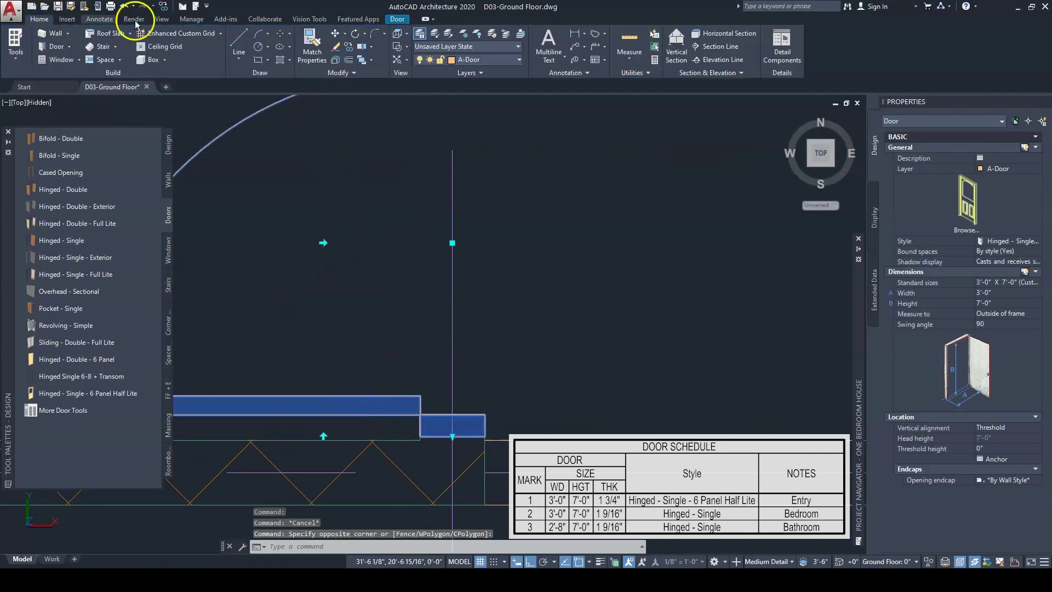
left_click(334, 33)
scroll(421, 455, "up", 6)
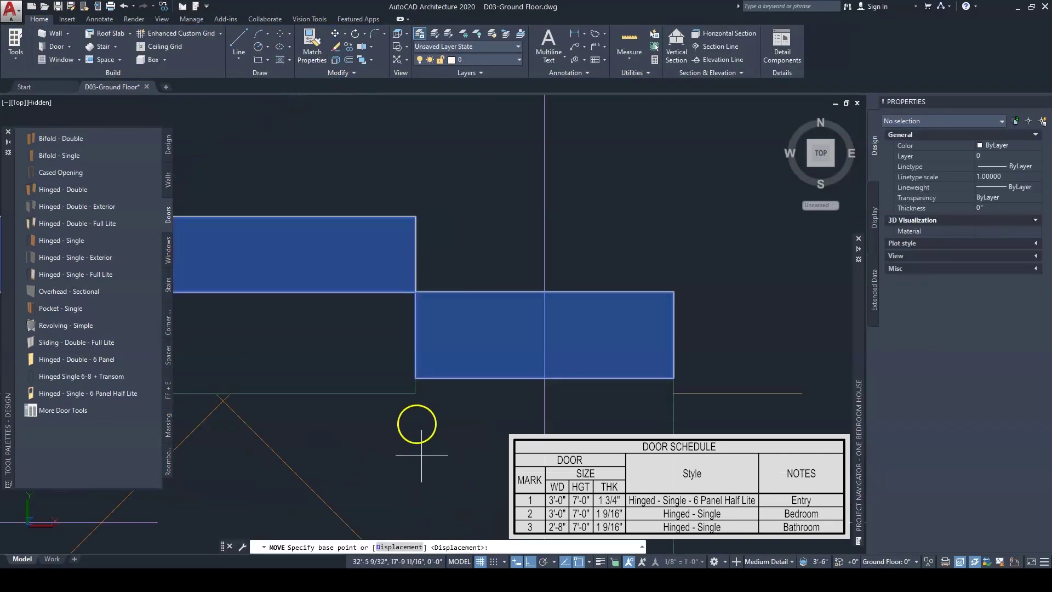
scroll(418, 395, "up", 3)
left_click(417, 374)
left_click(417, 393)
scroll(436, 343, "down", 5)
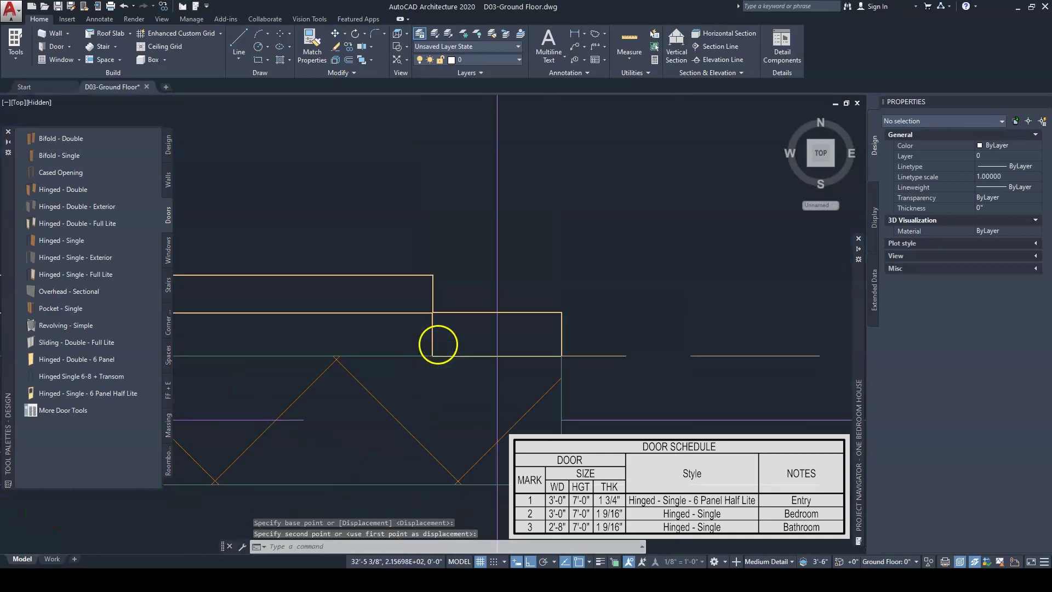
mouse_move(426, 299)
middle_mouse_down()
mouse_move(436, 334)
mouse_move(463, 310)
mouse_move(429, 305)
middle_mouse_up()
scroll(436, 334, "down", 3)
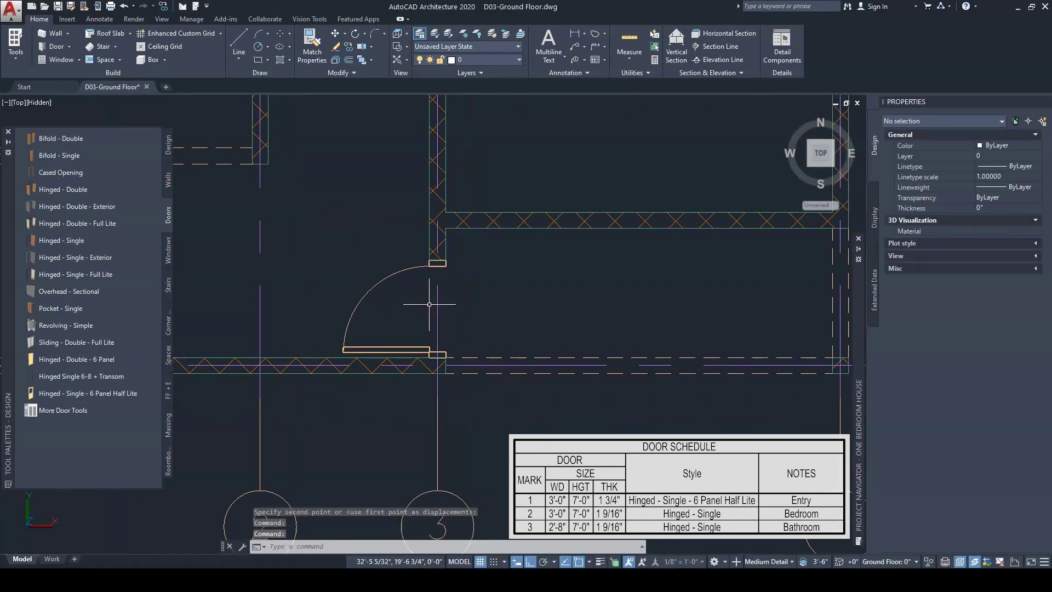
- Add a vertical linear dimension across the outer edges of the entry door's frame, outside the grid 3 wall
scroll(430, 306, "up", 3)
left_click(425, 234)
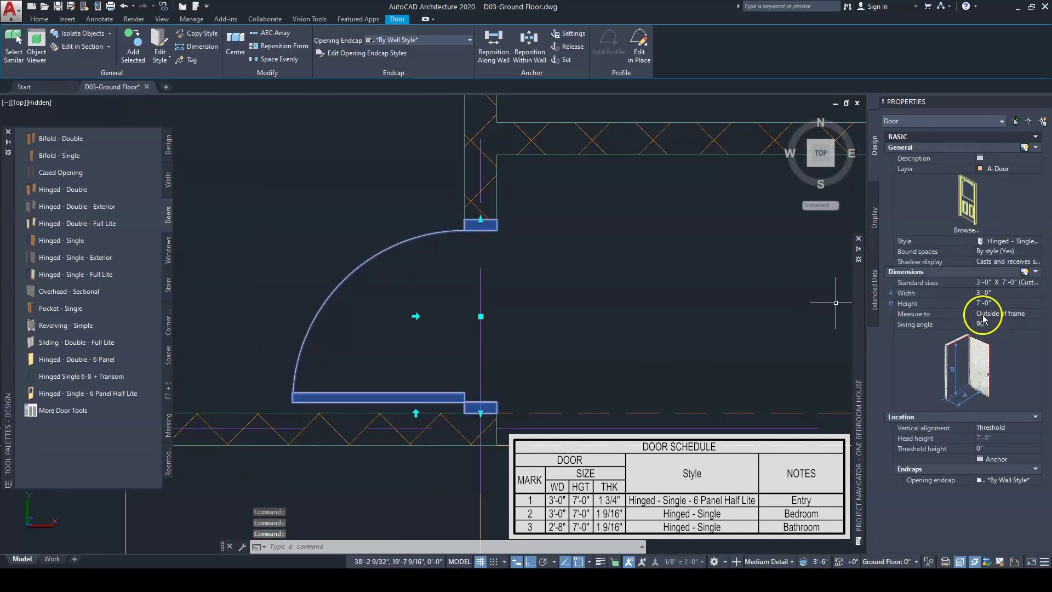
left_click(39, 19)
left_click(576, 37)
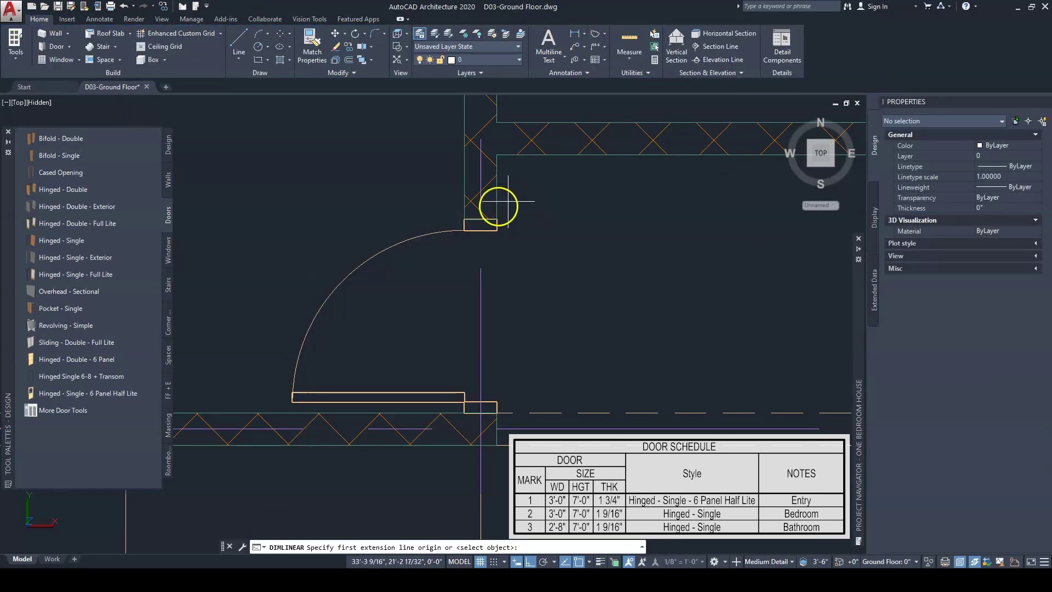
left_click(497, 220)
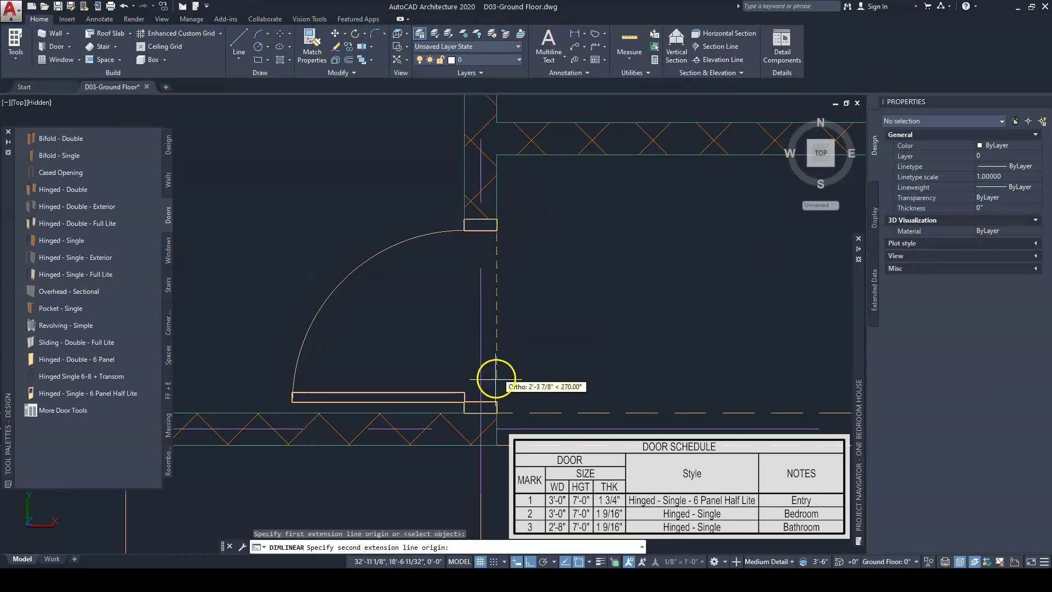
left_click(497, 413)
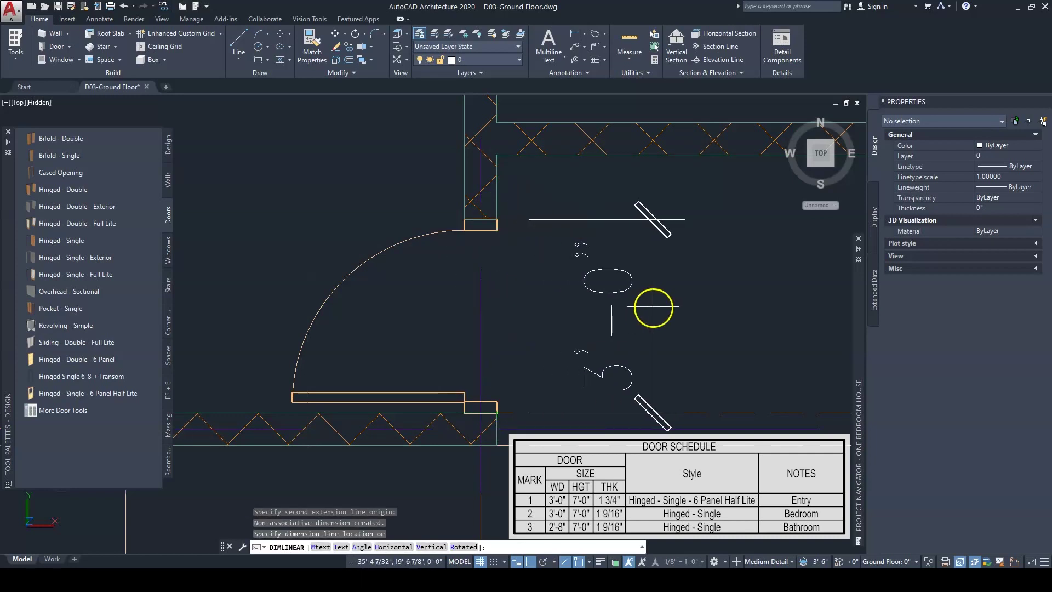
left_click(652, 305)
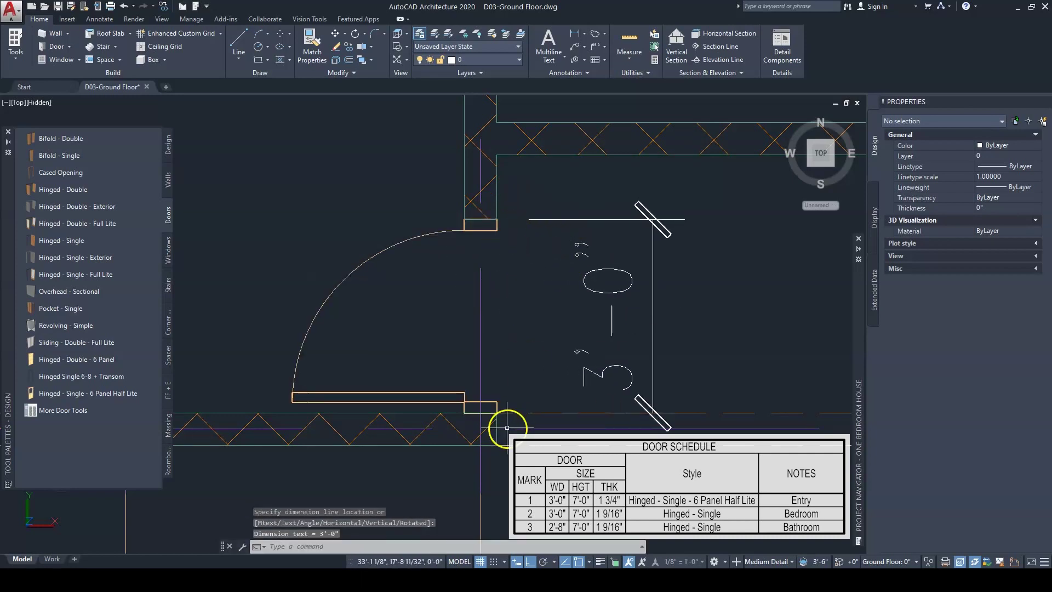
- Try measuring the entry door to Inside of frame and return the setting to Outside of frame
left_click(438, 232)
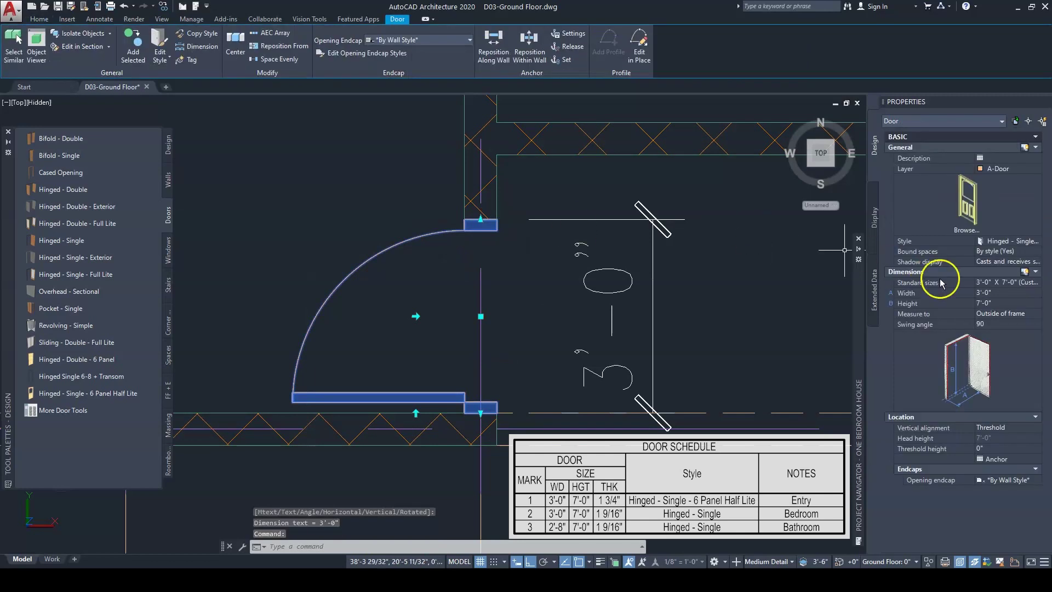
left_click(992, 314)
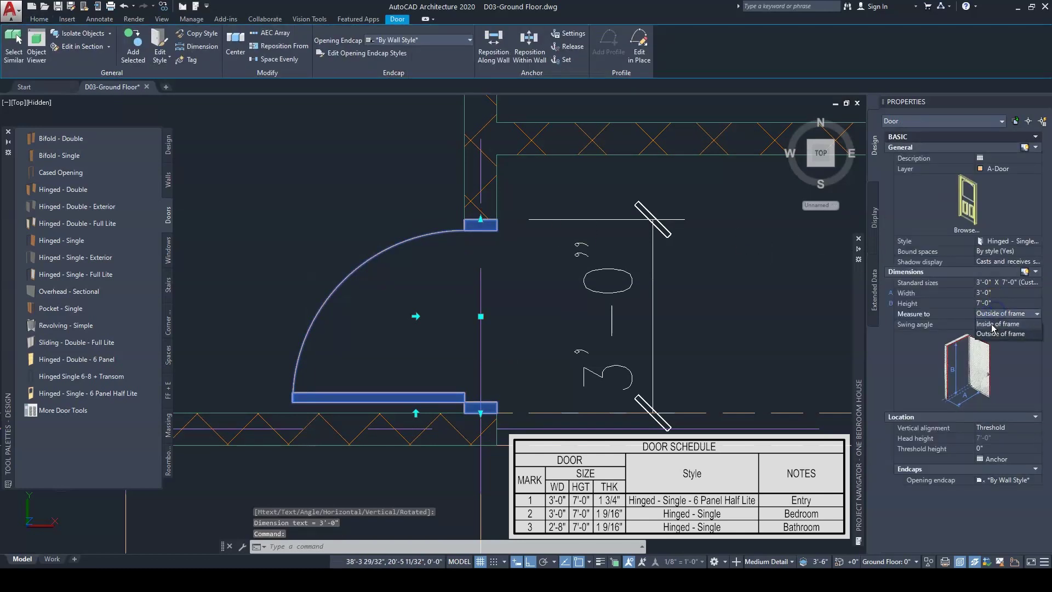
left_click(992, 324)
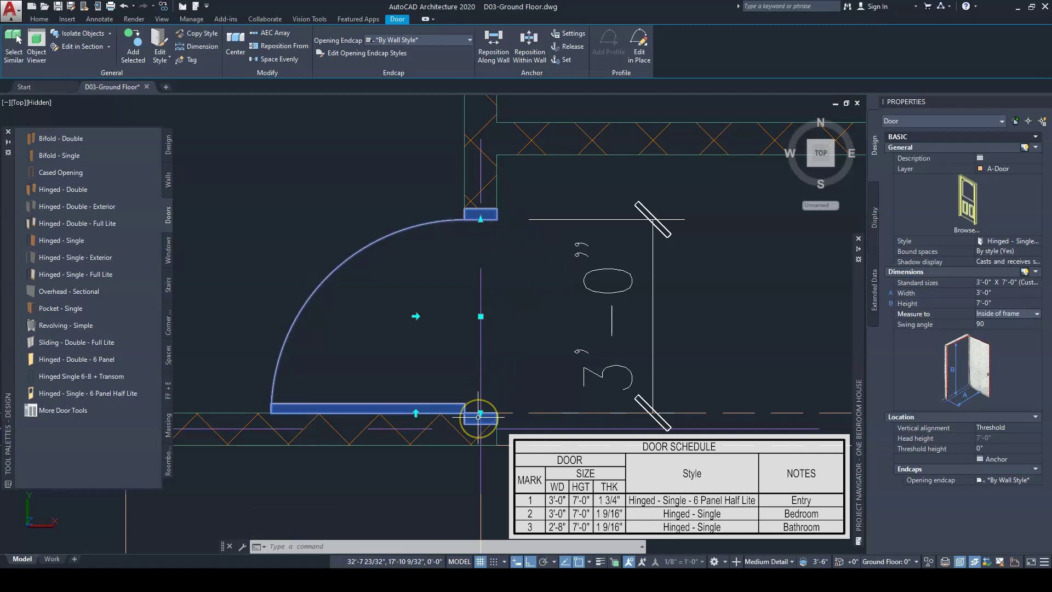
left_click(996, 316)
left_click(1000, 333)
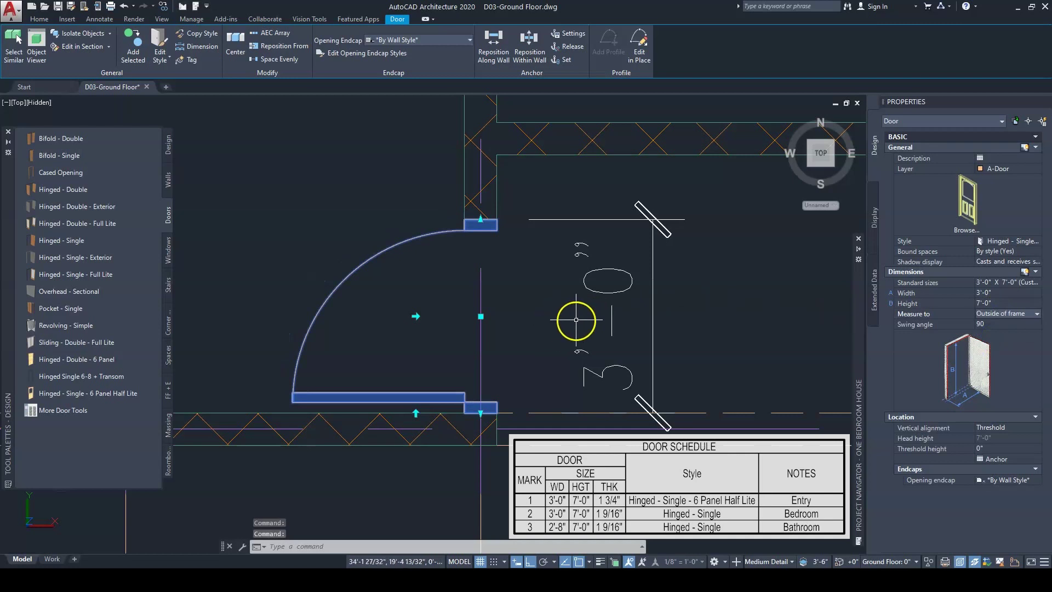
- Delete the linear dimension beside the entry door
key("Escape")
key("Escape")
left_click(683, 308)
left_click(636, 272)
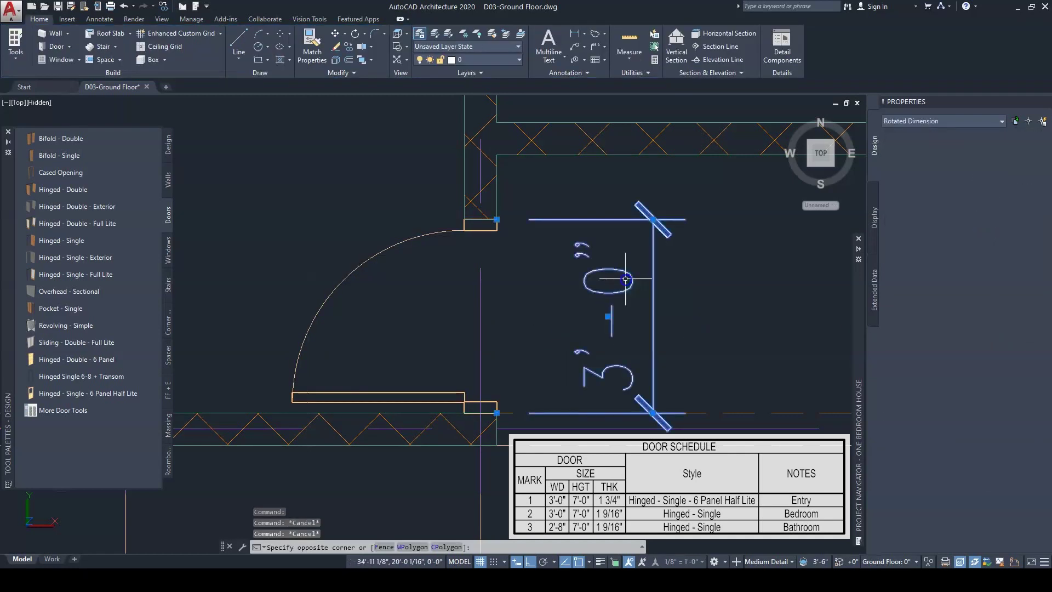
key("Delete")
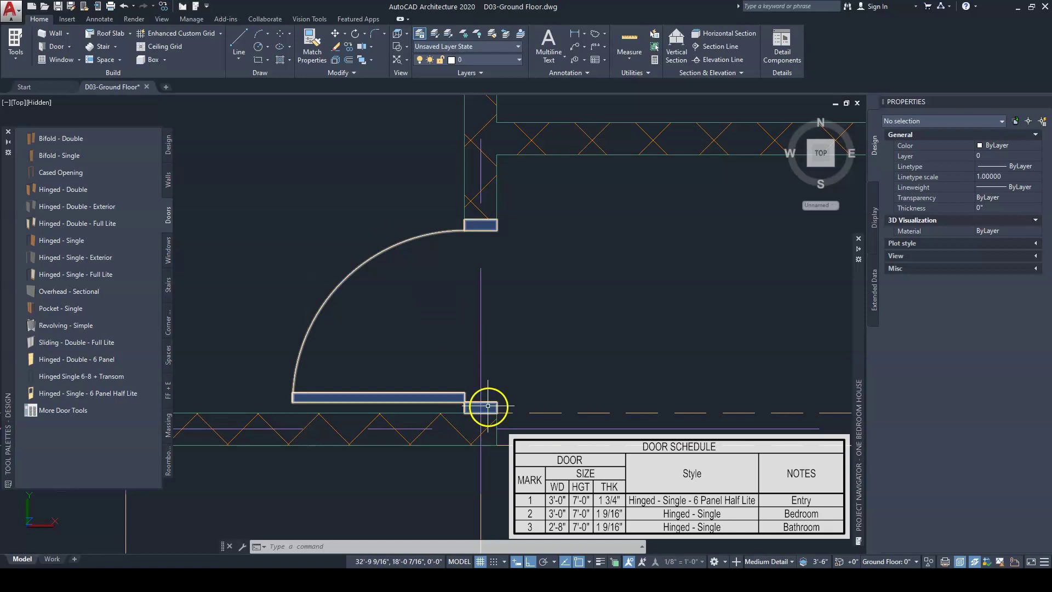
- Center the entry door between the intersecting wall's lower corner and the inner face line of the grid B wall
left_click(382, 265)
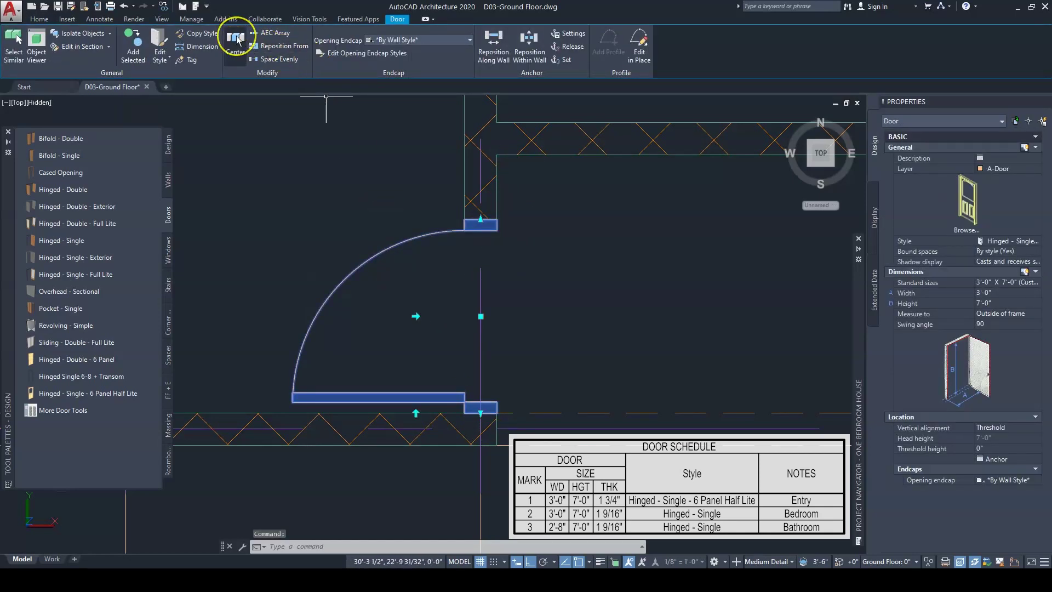
left_click(237, 41)
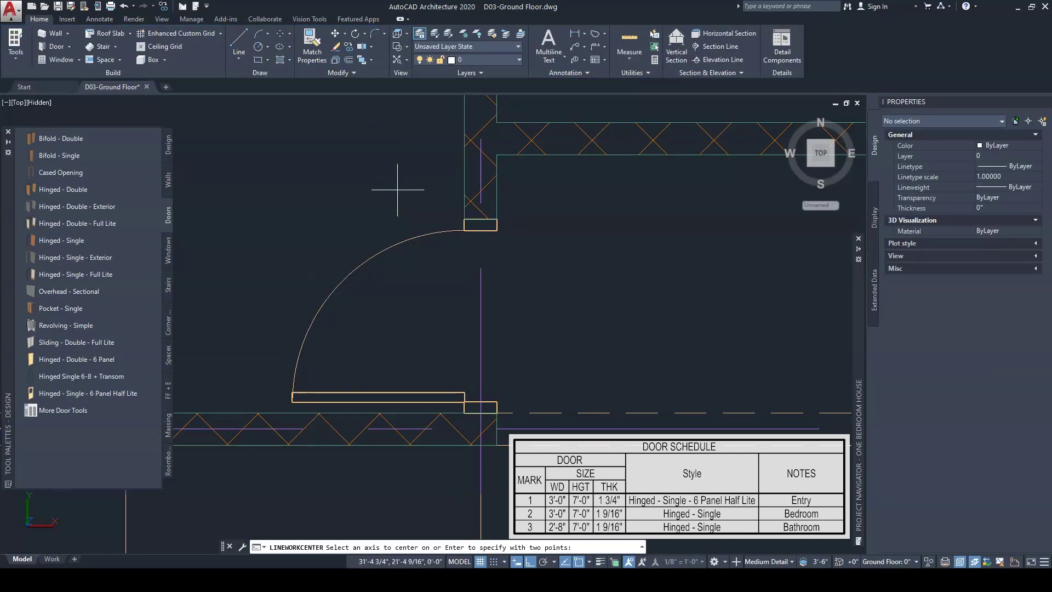
key("Return")
key("Return")
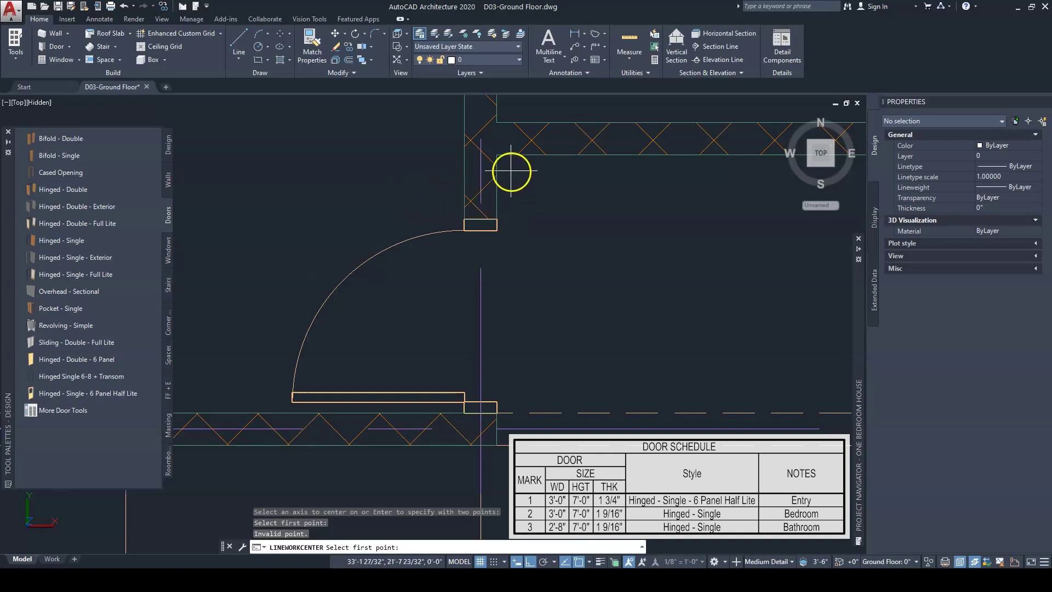
left_click(498, 154)
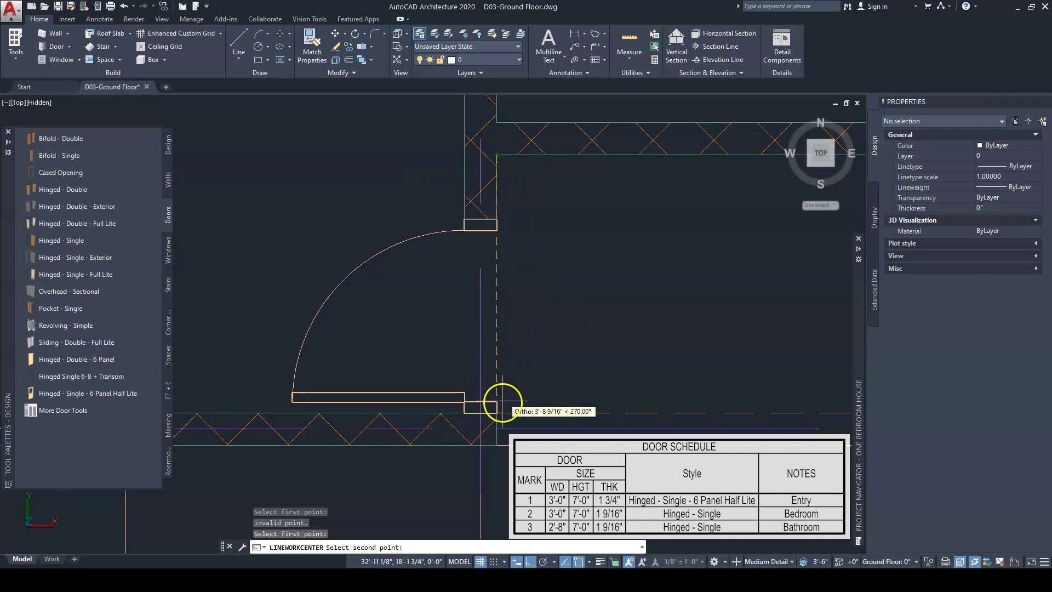
scroll(502, 402, "up", 5)
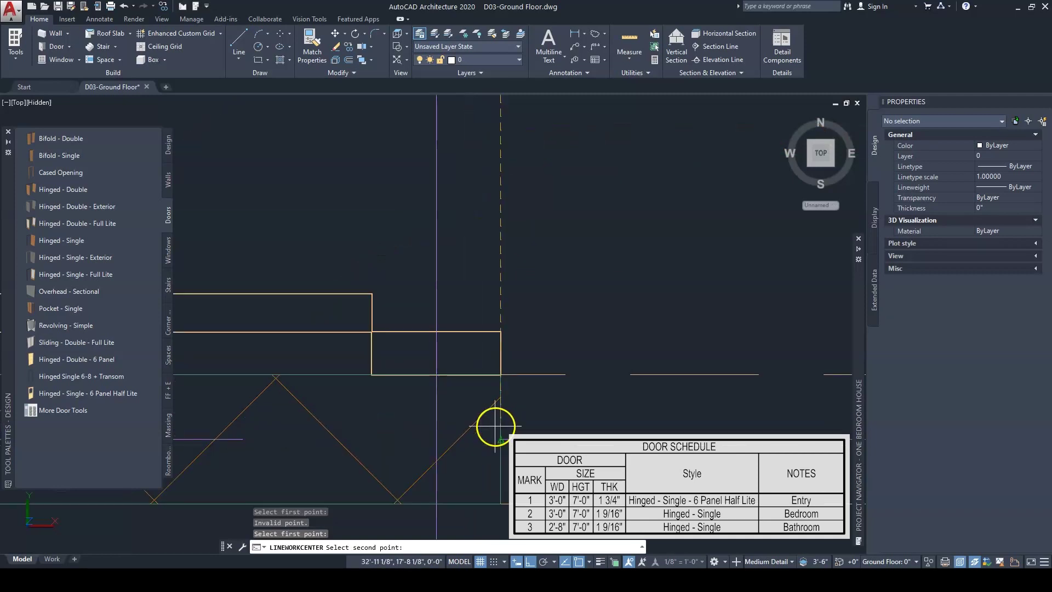
left_click(501, 375)
scroll(529, 322, "up", 2)
middle_click_drag(528, 322, 510, 341)
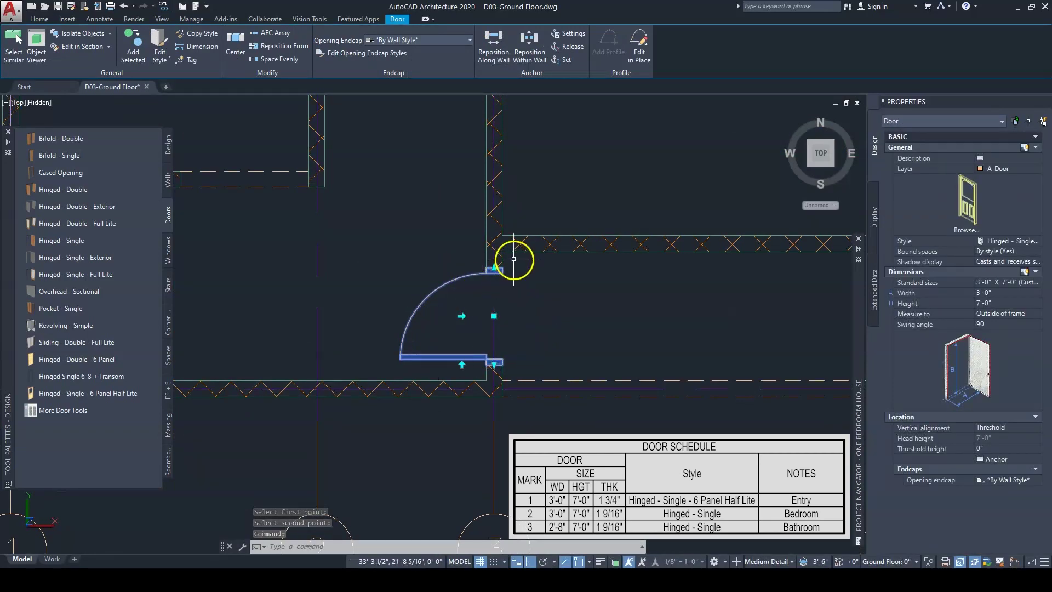
mouse_move(545, 307)
middle_mouse_down()
mouse_move(527, 336)
mouse_move(498, 336)
middle_mouse_up()
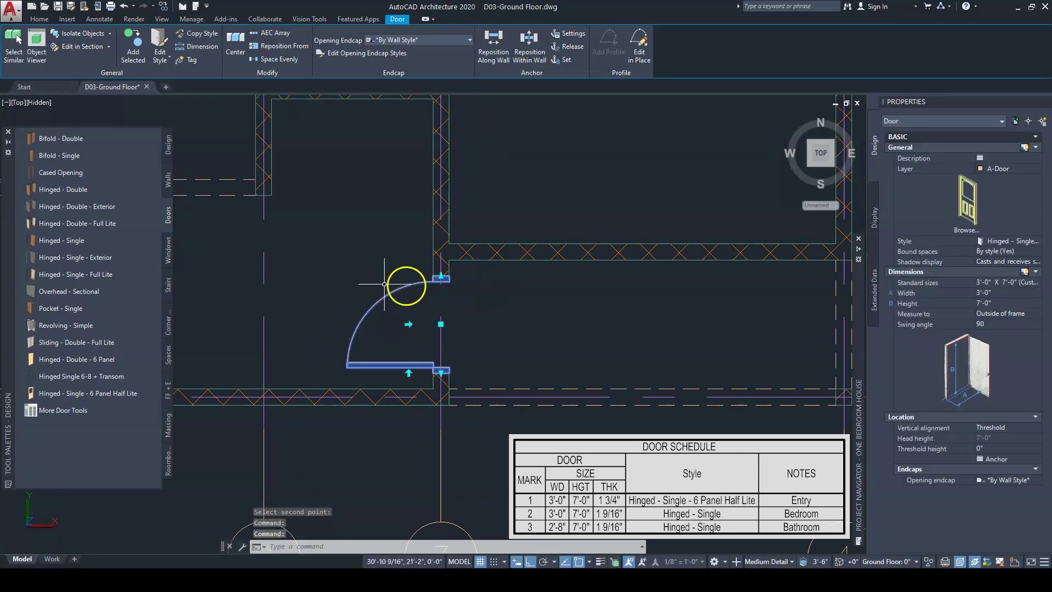
left_click(547, 267)
scroll(526, 274, "down", 3)
left_click_drag(523, 285, 444, 395)
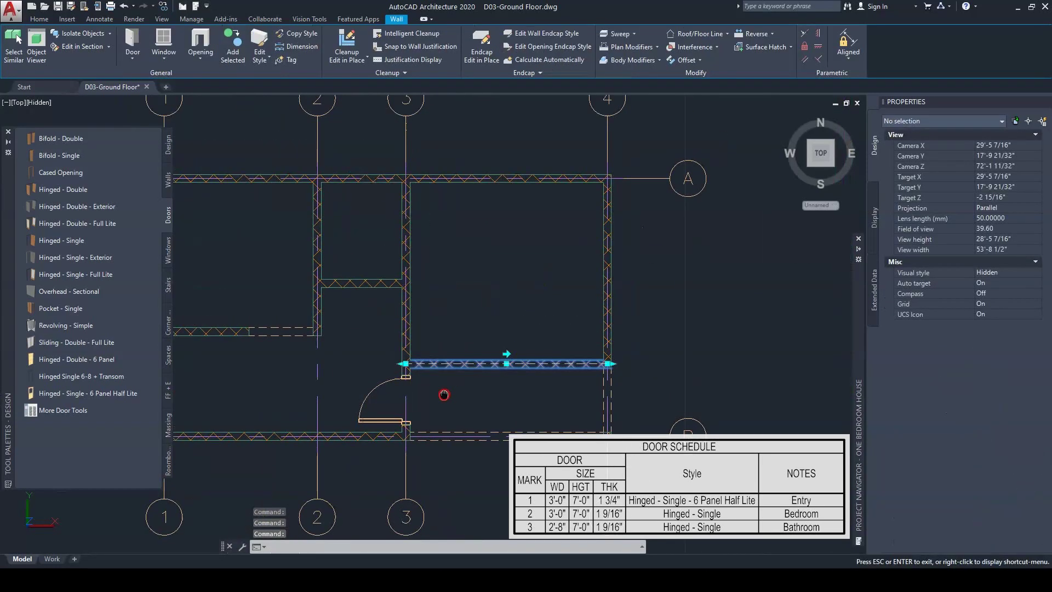
key("Escape")
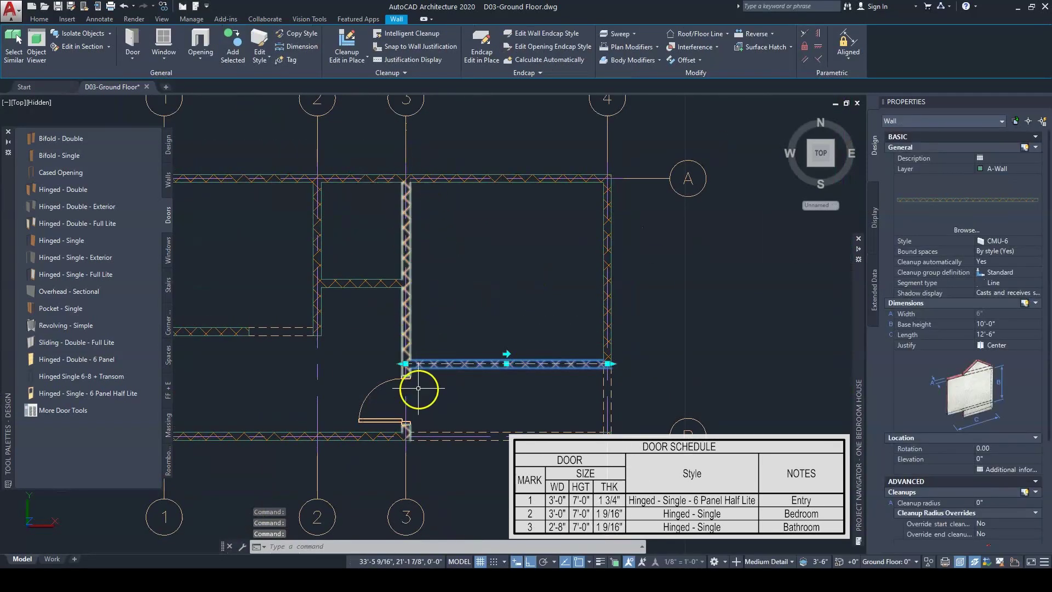
right_click(457, 354)
mouse_move(493, 268)
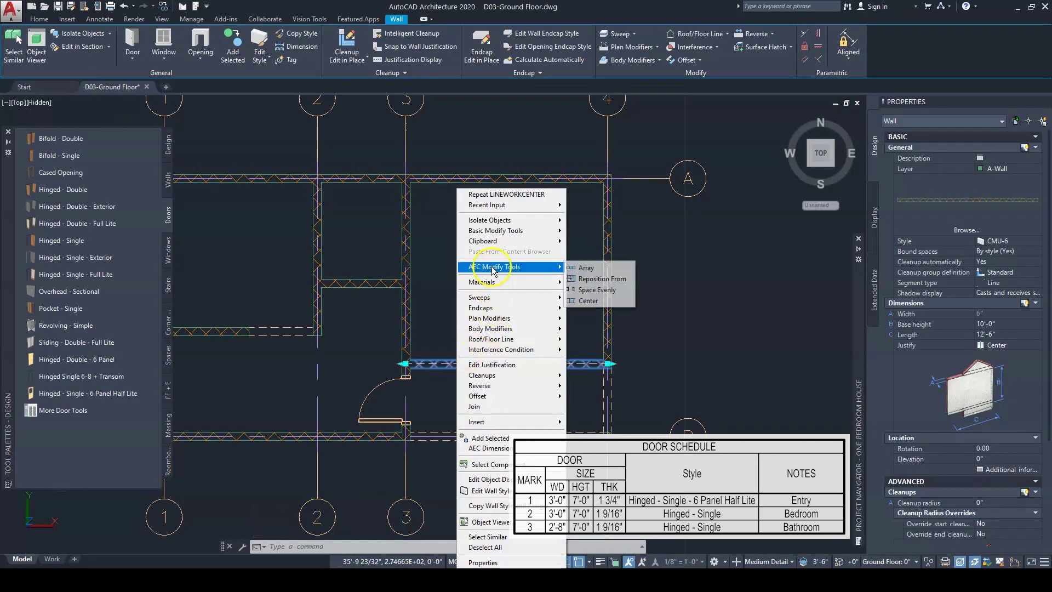
left_click(589, 301)
key("Escape")
key("Escape")
- Start adding a Hinged - Single door for the bedroom with the standard size 3'-0" X 7'-0"
middle_click_drag(400, 381, 443, 335)
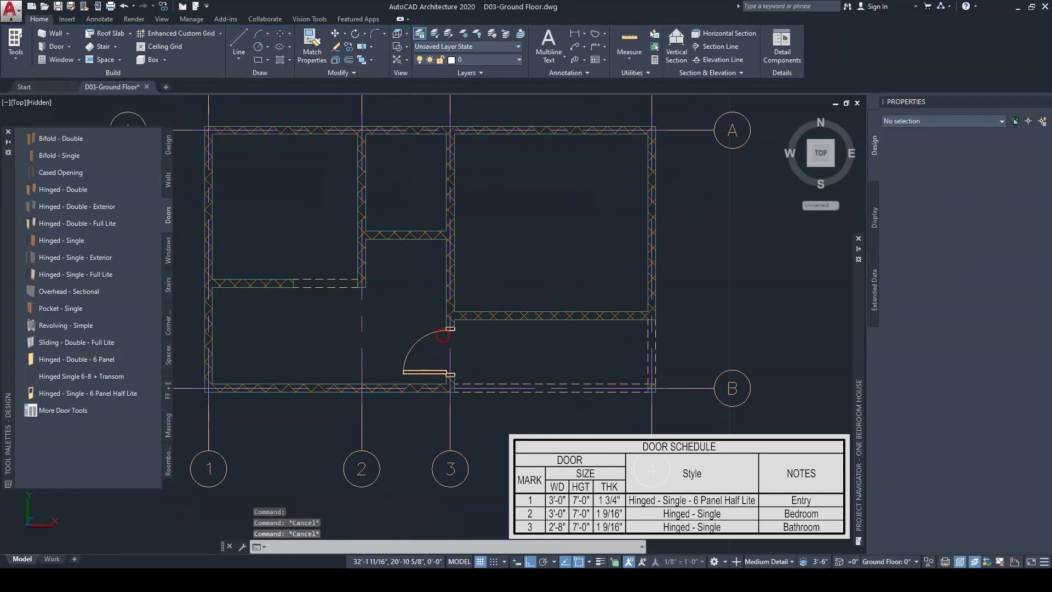
scroll(442, 335, "up", 3)
middle_click_drag(446, 266, 447, 331)
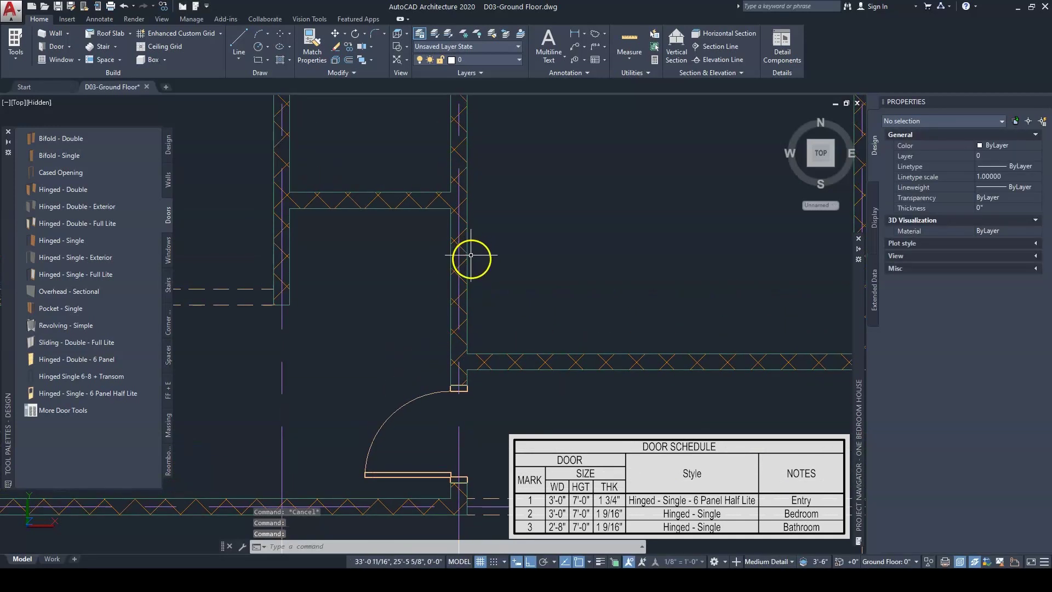
mouse_move(467, 268)
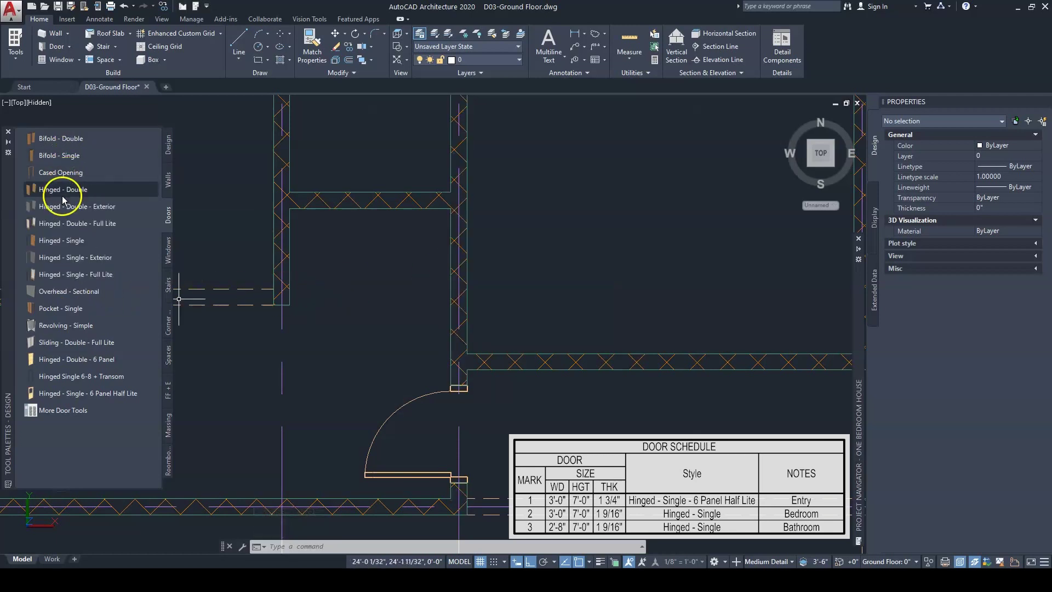
left_click(50, 242)
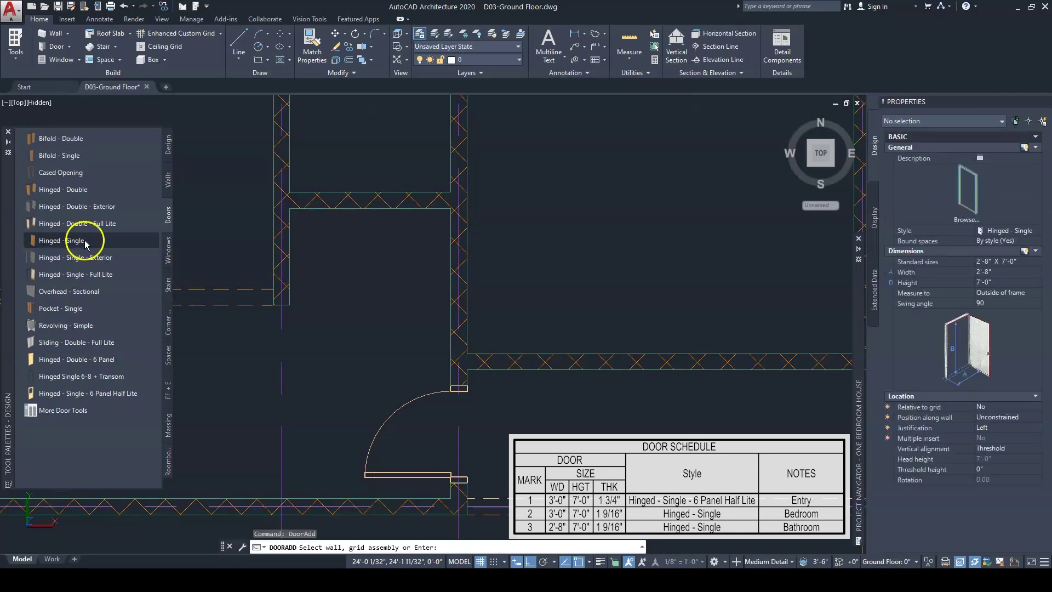
left_click(1012, 263)
left_click(1012, 263)
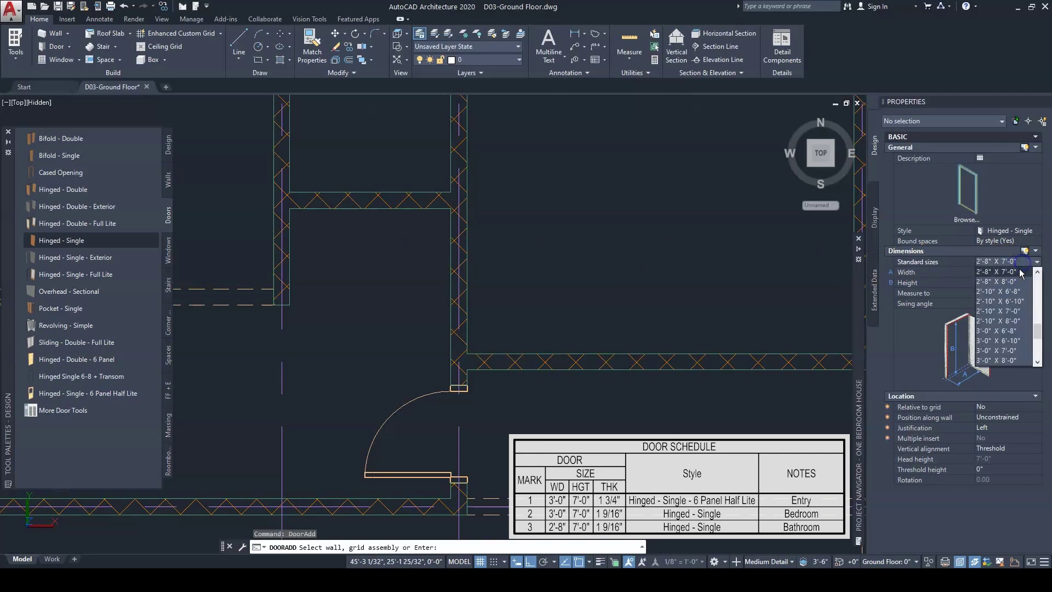
scroll(1010, 295, "up", 1)
scroll(1010, 296, "down", 2)
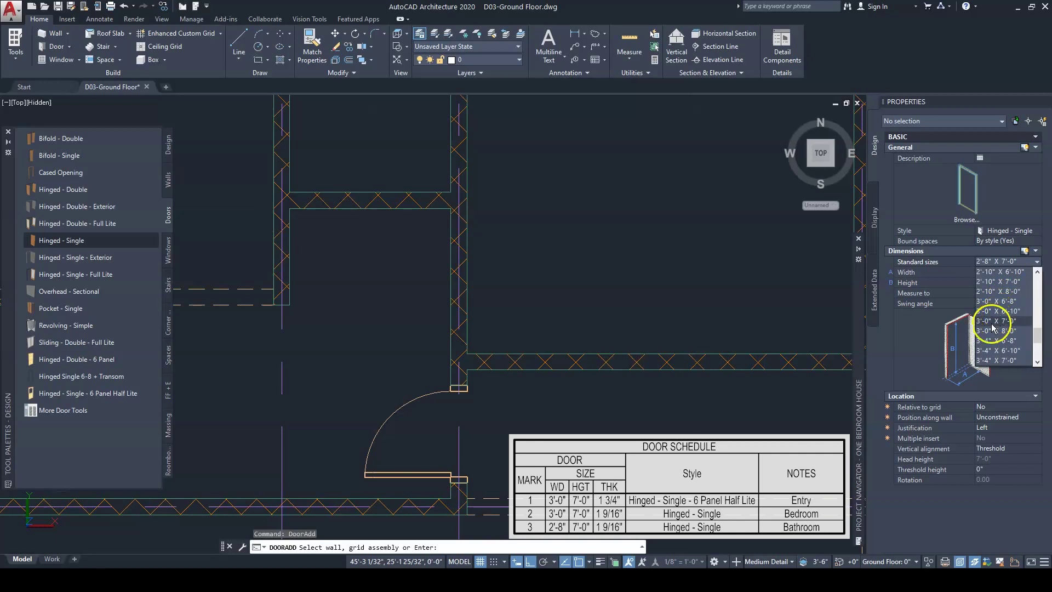
left_click(996, 321)
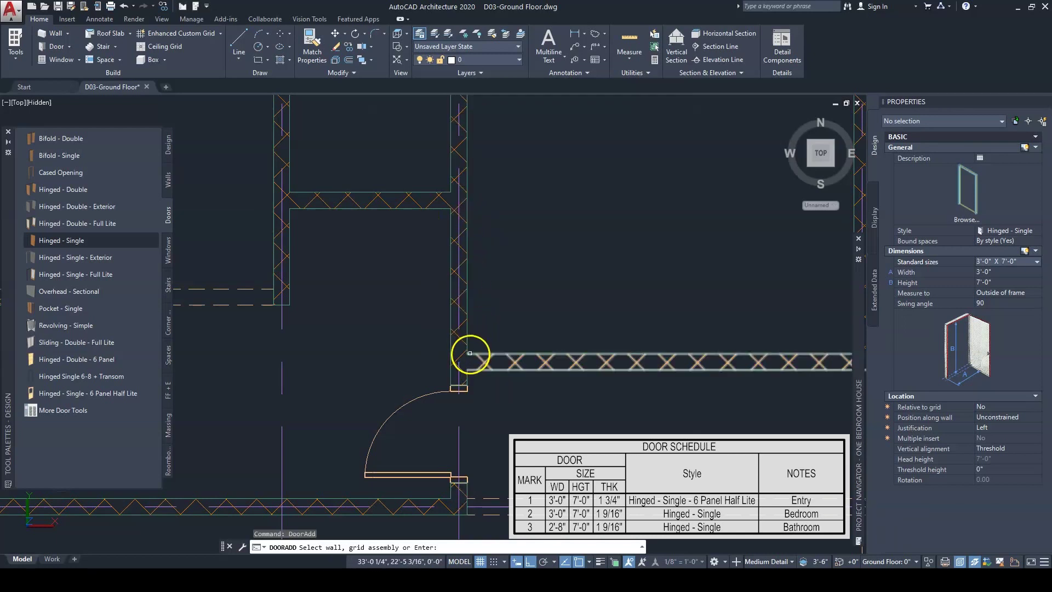
- Set the new bedroom door's position along the wall to Offset/Center and its justification to Center
left_click(992, 419)
left_click(994, 420)
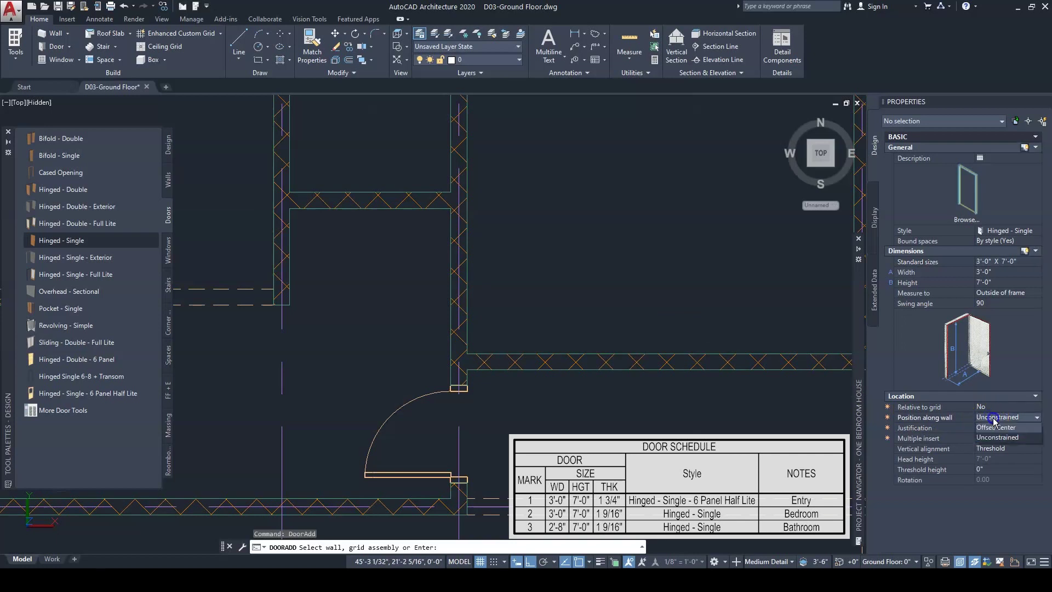
left_click(993, 427)
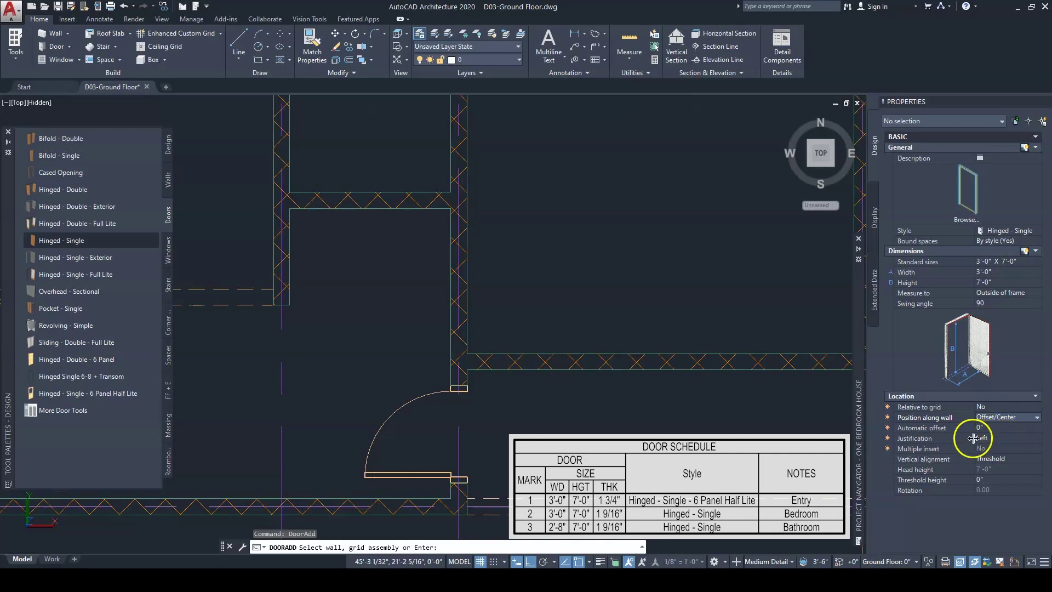
left_click(977, 438)
left_click(984, 441)
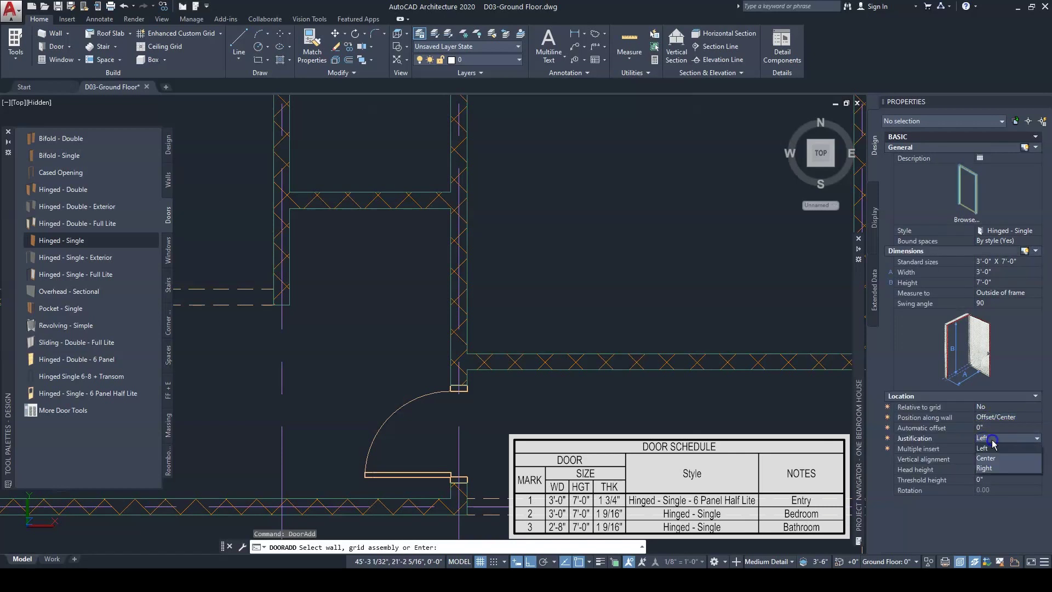
left_click(987, 460)
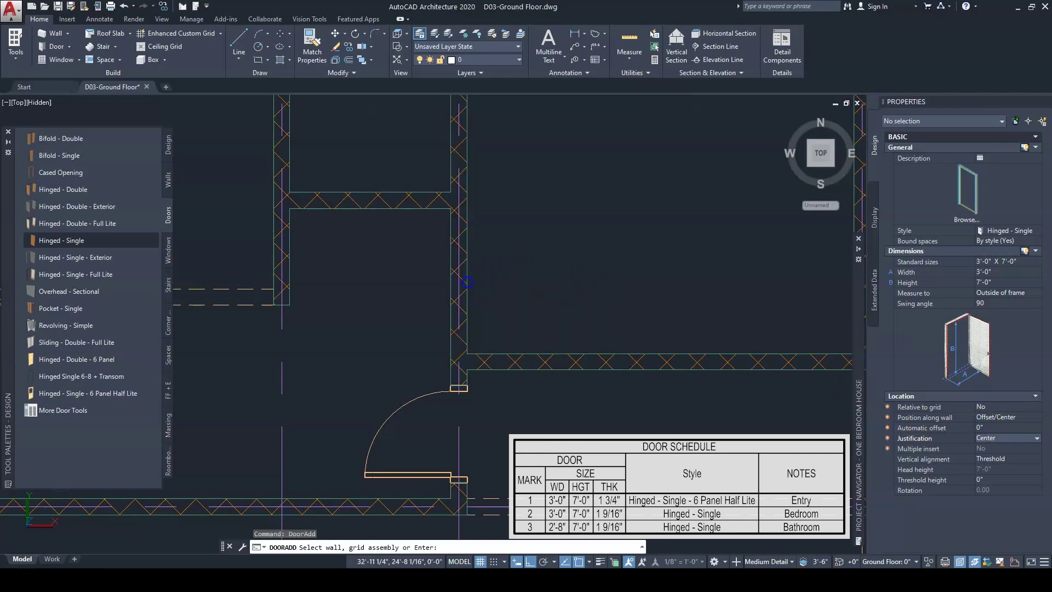
- Insert the bedroom door centered in the vertical wall segment between the two horizontal interior walls, swinging into the bedroom
left_click(472, 279)
scroll(485, 269, "up", 3)
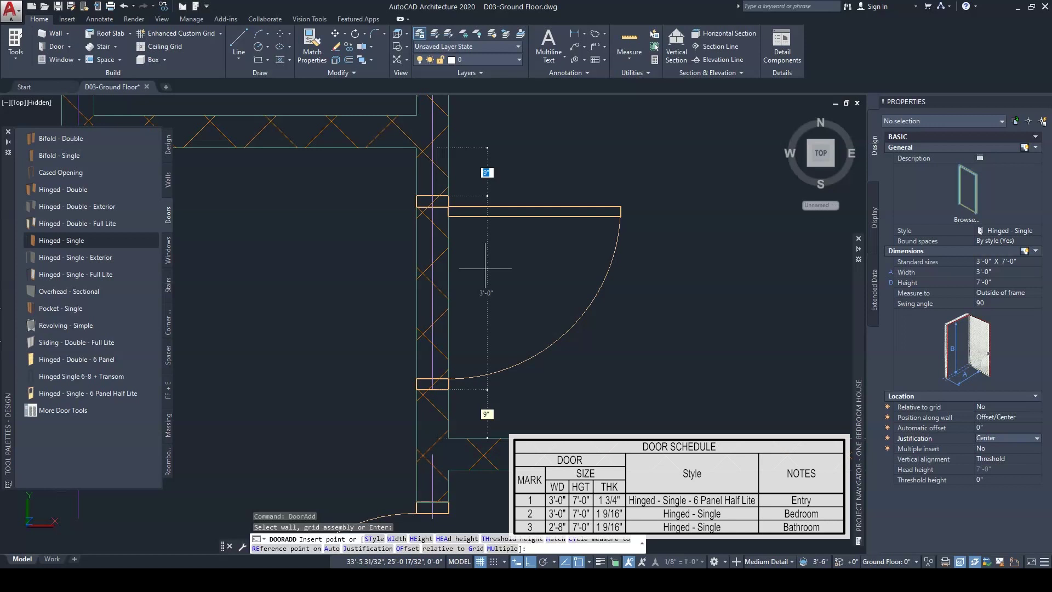
scroll(433, 276, "down", 3)
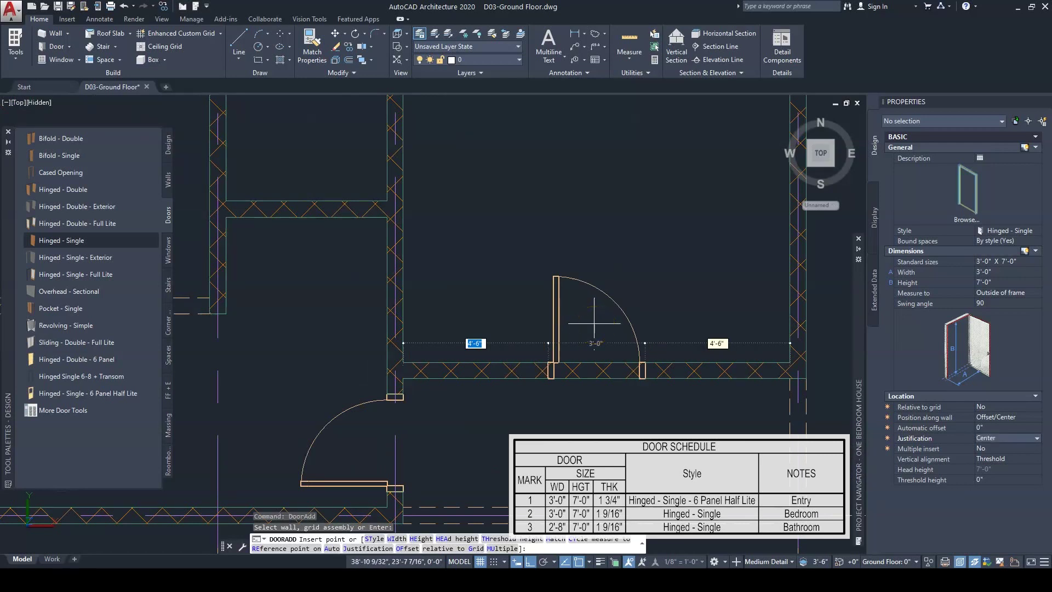
mouse_move(540, 329)
middle_mouse_down()
mouse_move(606, 312)
mouse_move(466, 494)
middle_mouse_up()
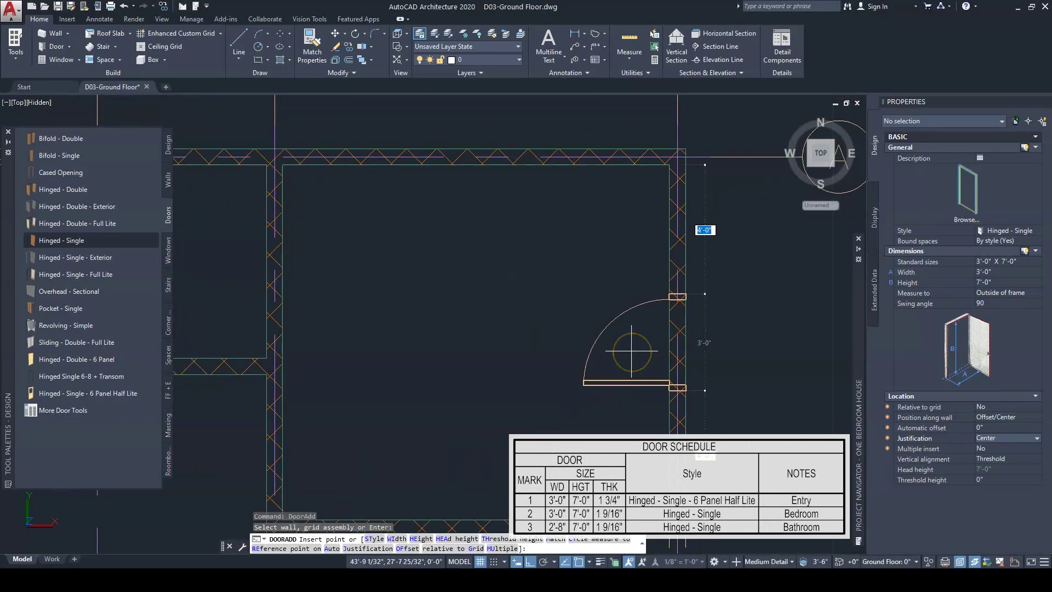
mouse_move(630, 350)
middle_mouse_down()
mouse_move(618, 348)
mouse_move(763, 254)
mouse_move(568, 320)
middle_mouse_up()
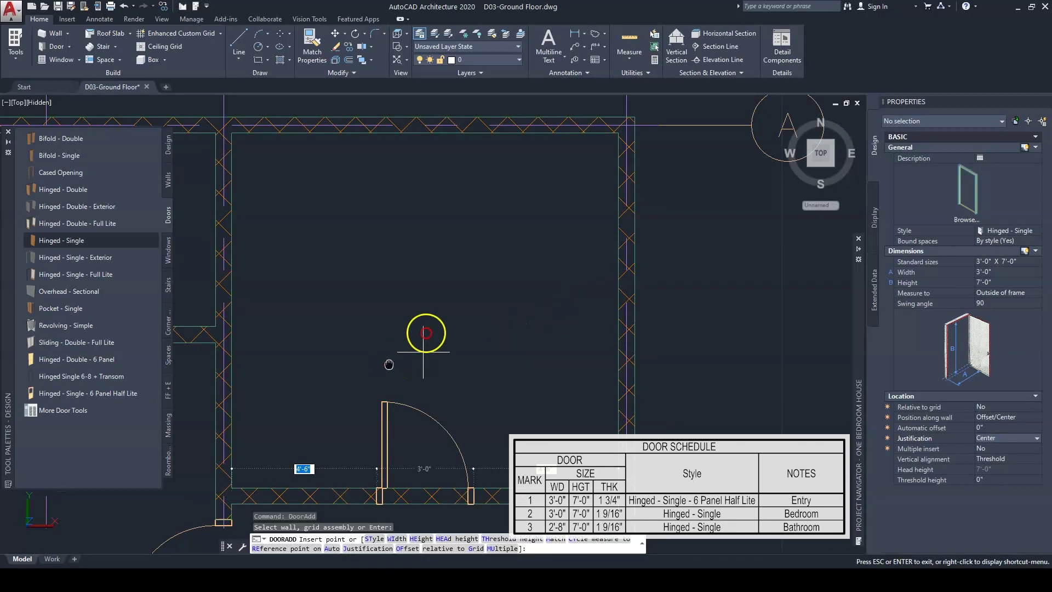
middle_click_drag(388, 364, 545, 255)
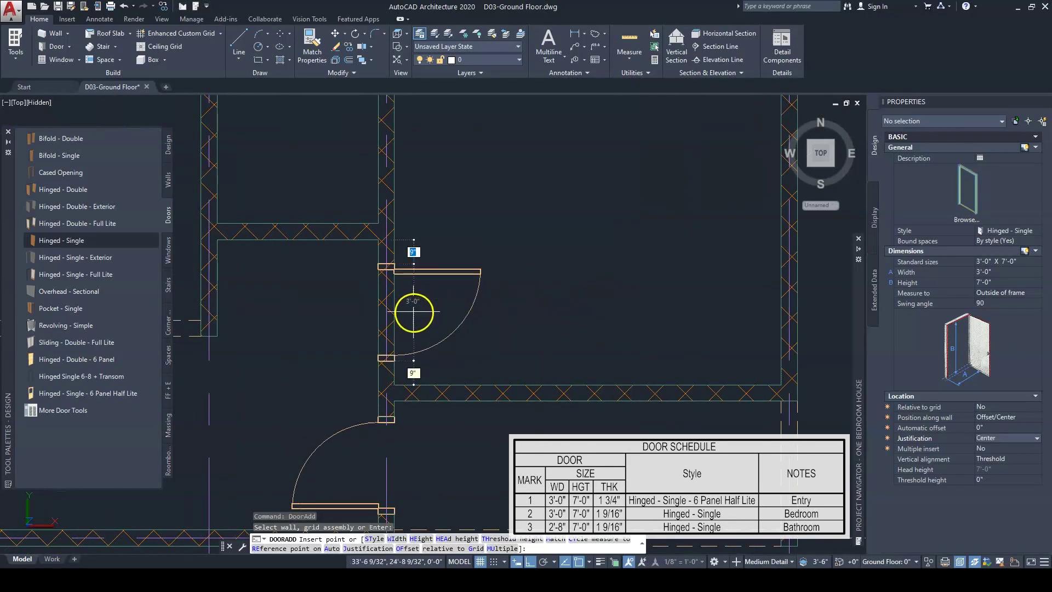
left_click(414, 313)
key("Escape")
scroll(411, 324, "up", 4)
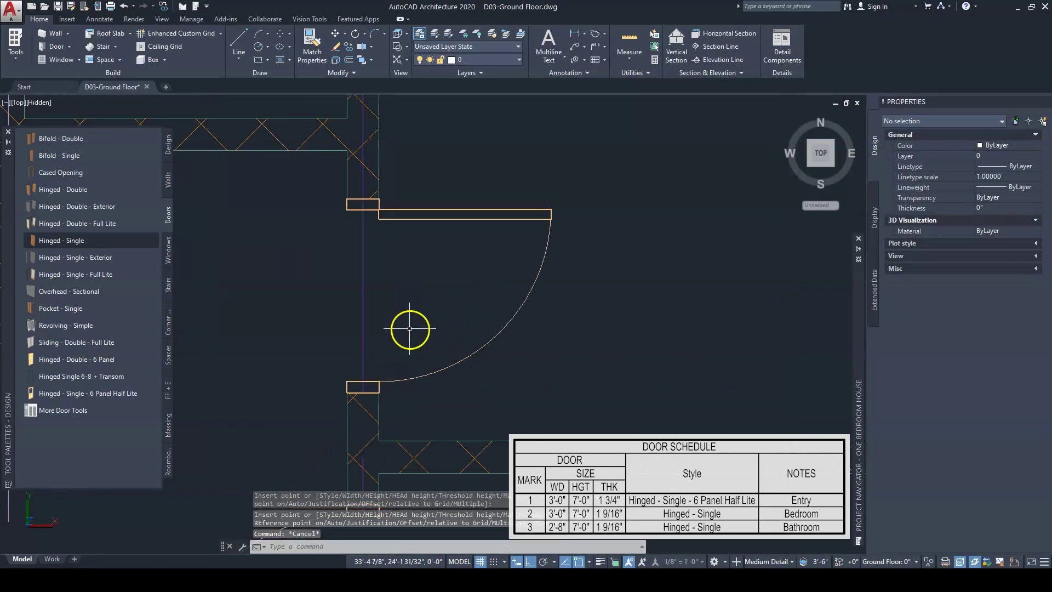
- Flip the bedroom door's hinge from the upper jamb to the lower jamb
left_click(505, 369)
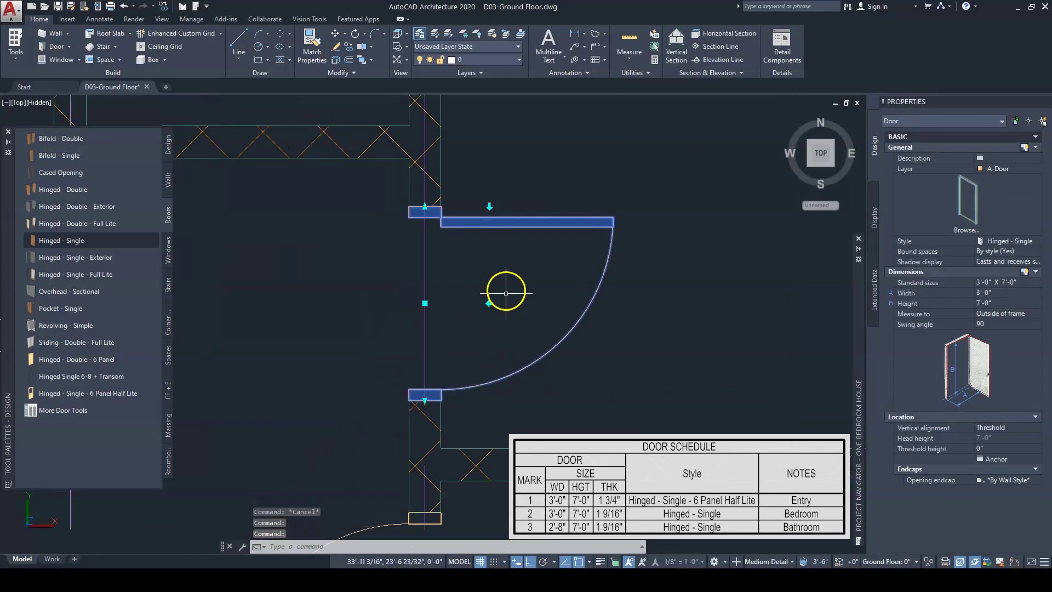
left_click(491, 206)
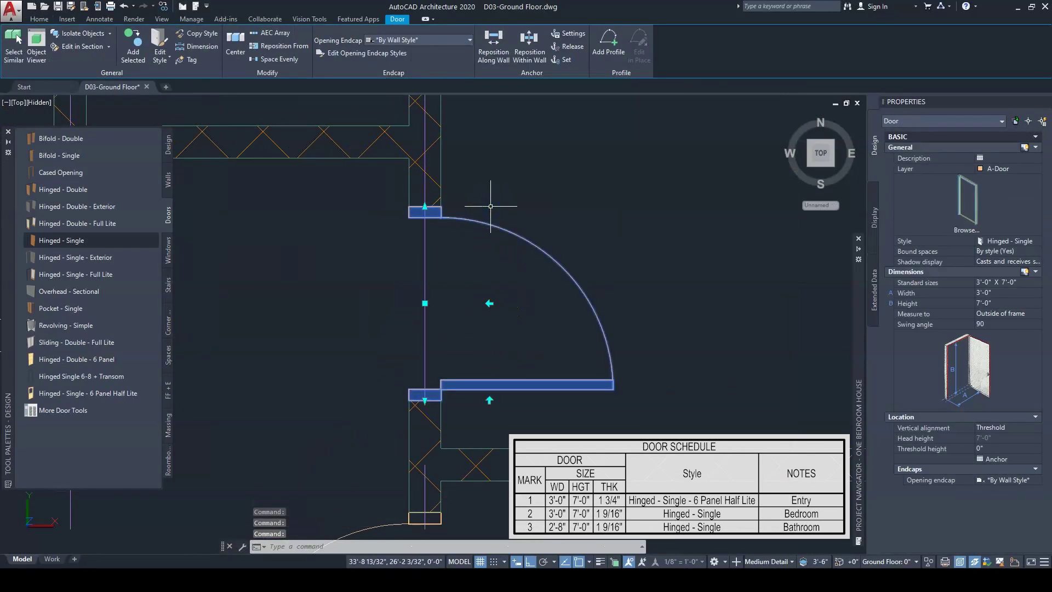
key("Escape")
scroll(500, 266, "down", 3)
scroll(499, 267, "up", 3)
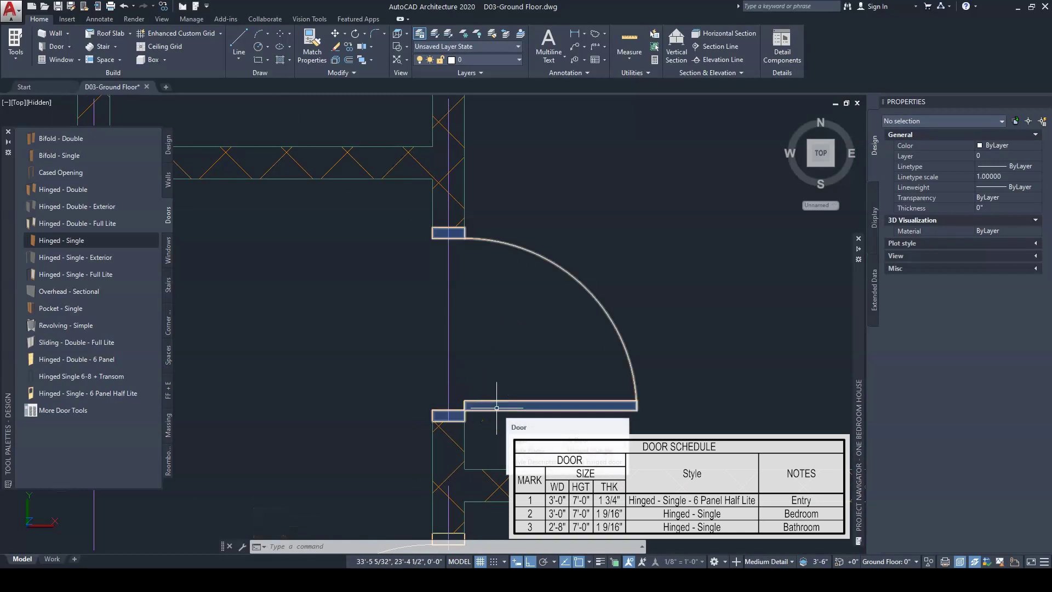
- Flip the bedroom door's hinge back to the upper jamb
left_click(496, 408)
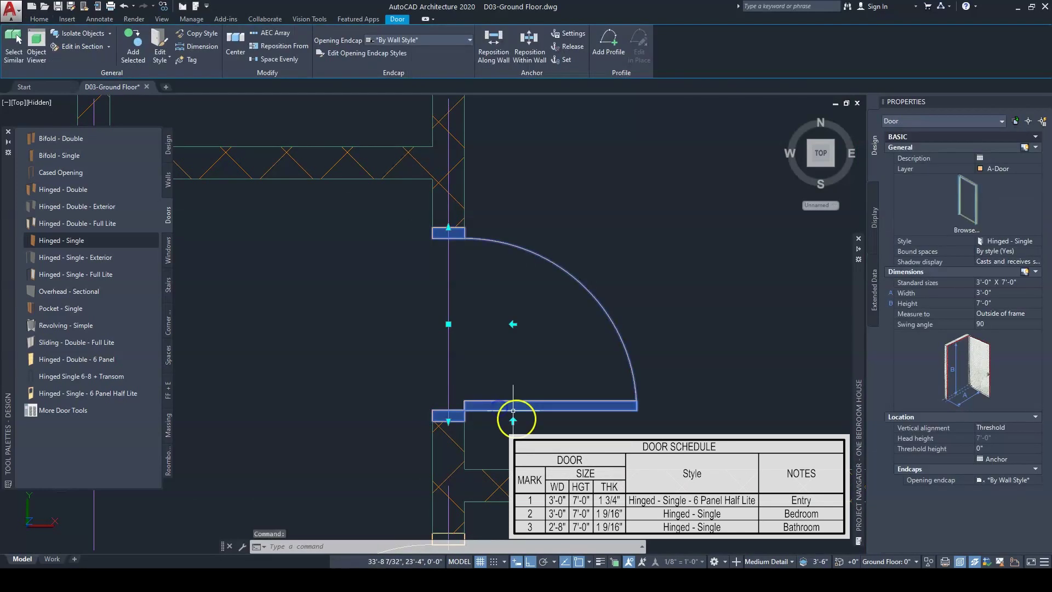
left_click(513, 421)
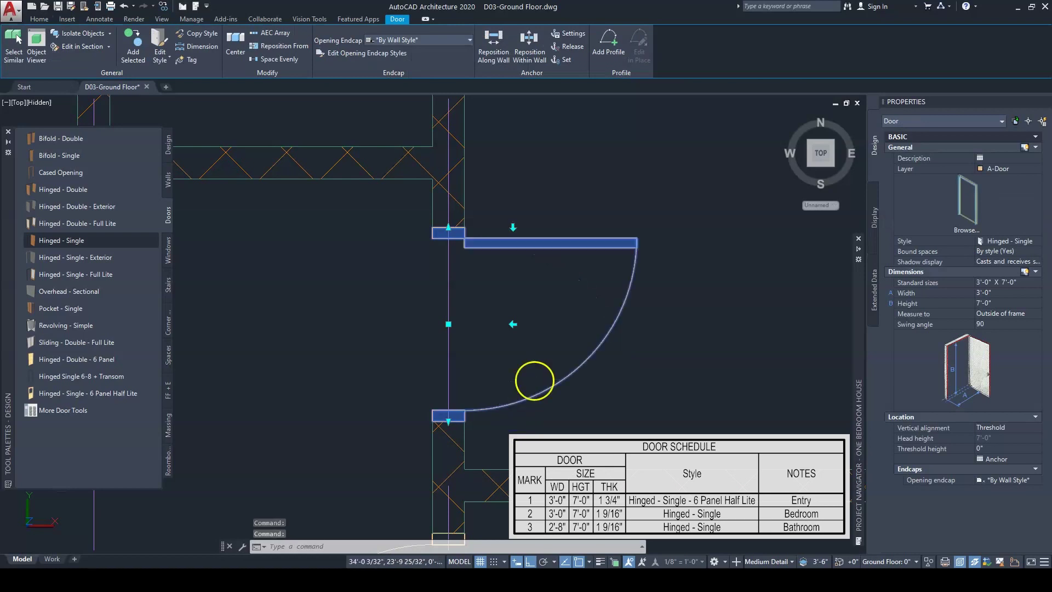
key("Escape")
scroll(630, 299, "down", 3)
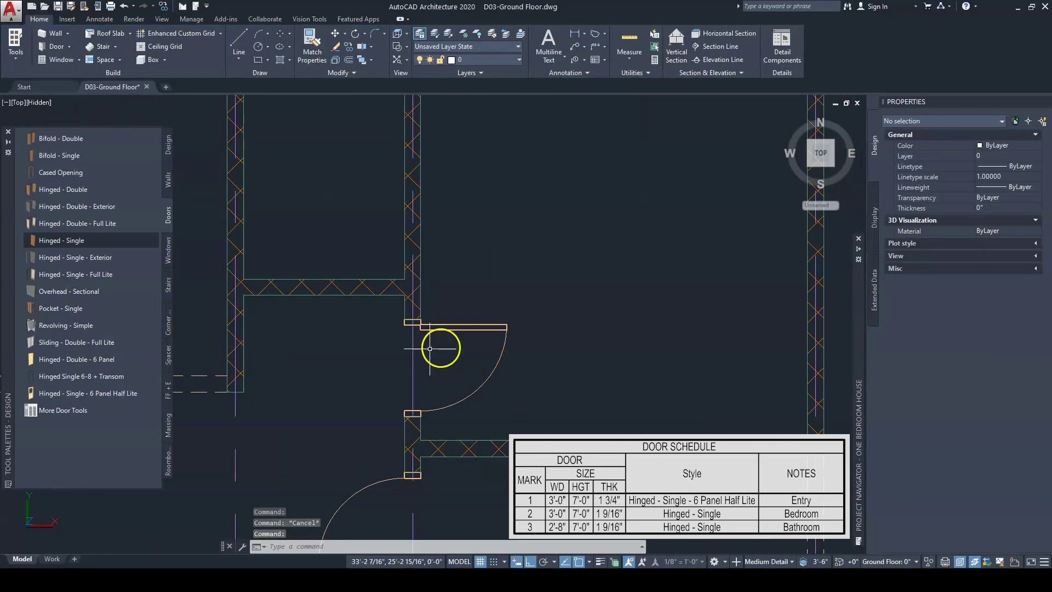
scroll(438, 351, "up", 3)
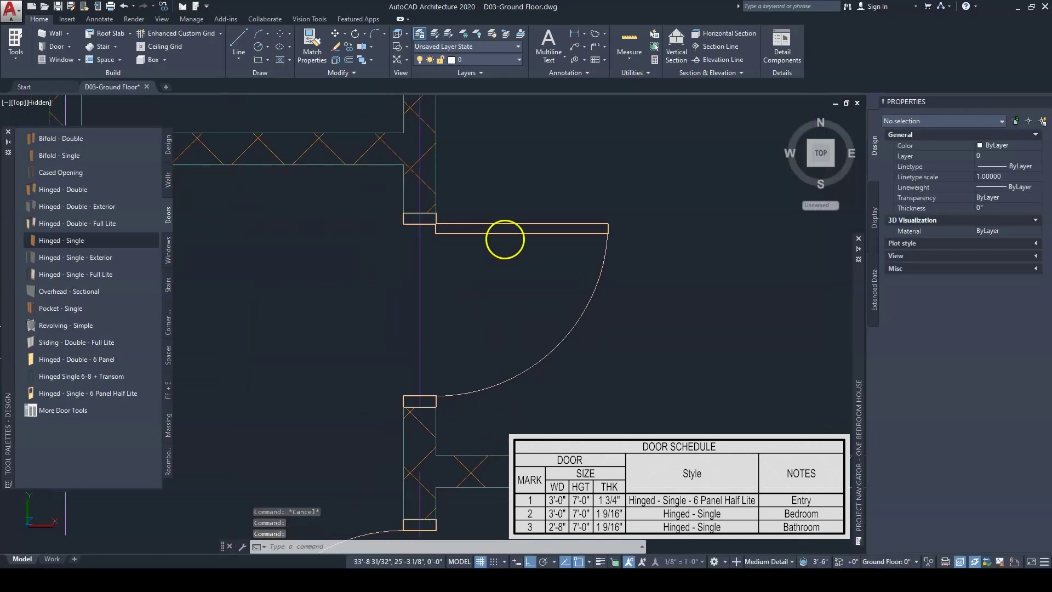
- Flip the bedroom door so it hinges on the lower jamb and deselect it
left_click(507, 227)
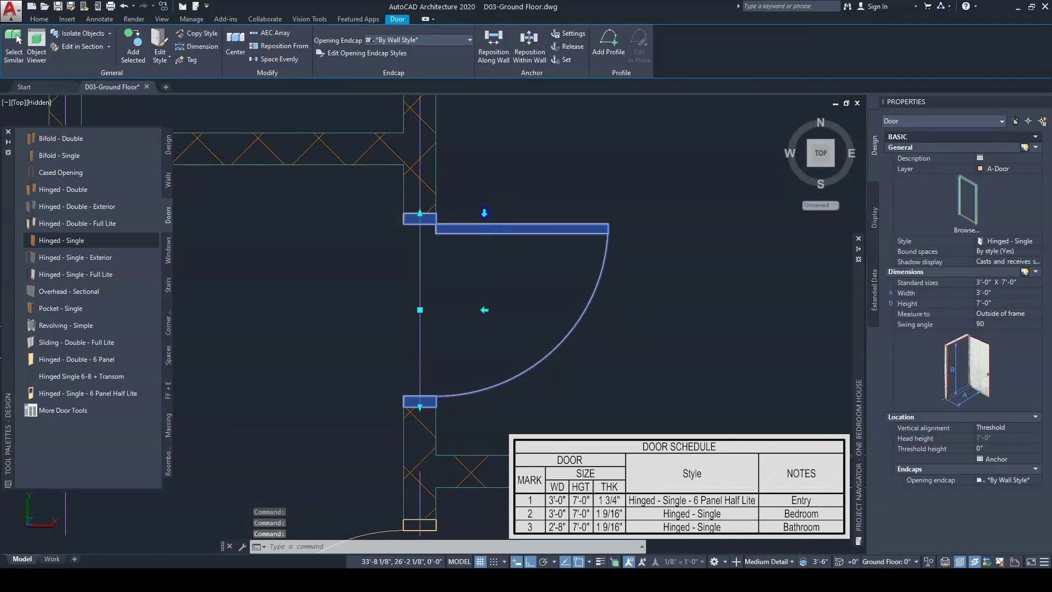
left_click(483, 213)
mouse_move(446, 327)
middle_mouse_down()
mouse_move(428, 364)
mouse_move(470, 263)
mouse_move(518, 253)
middle_mouse_up()
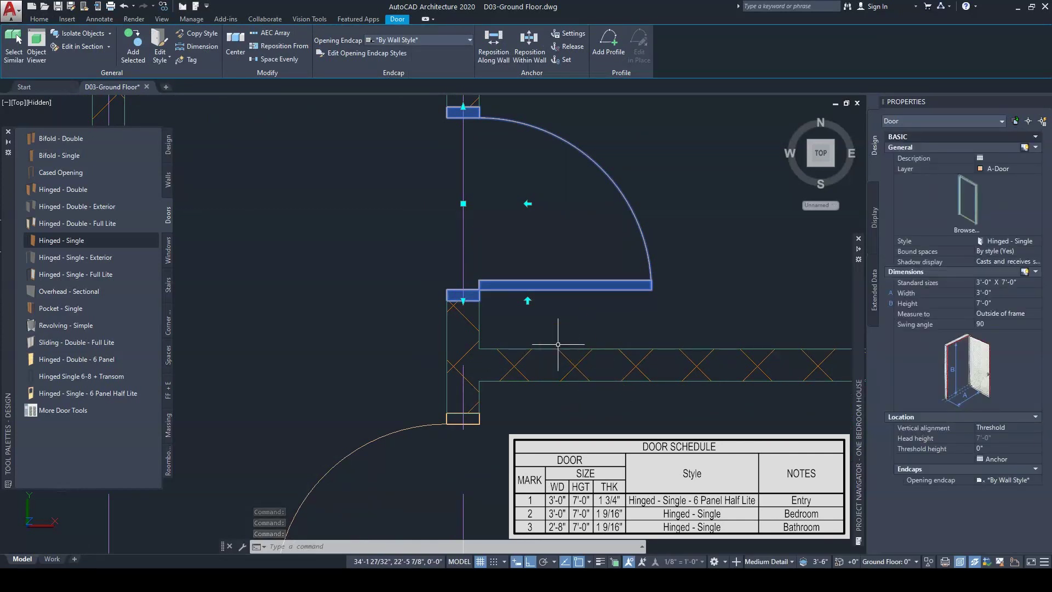
scroll(558, 344, "down", 3)
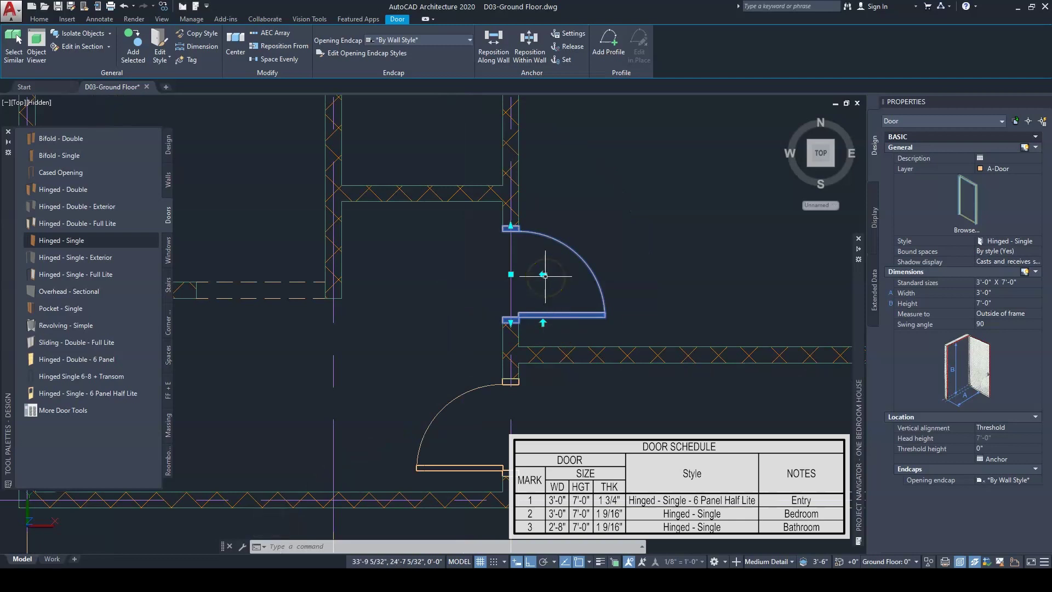
key("Escape")
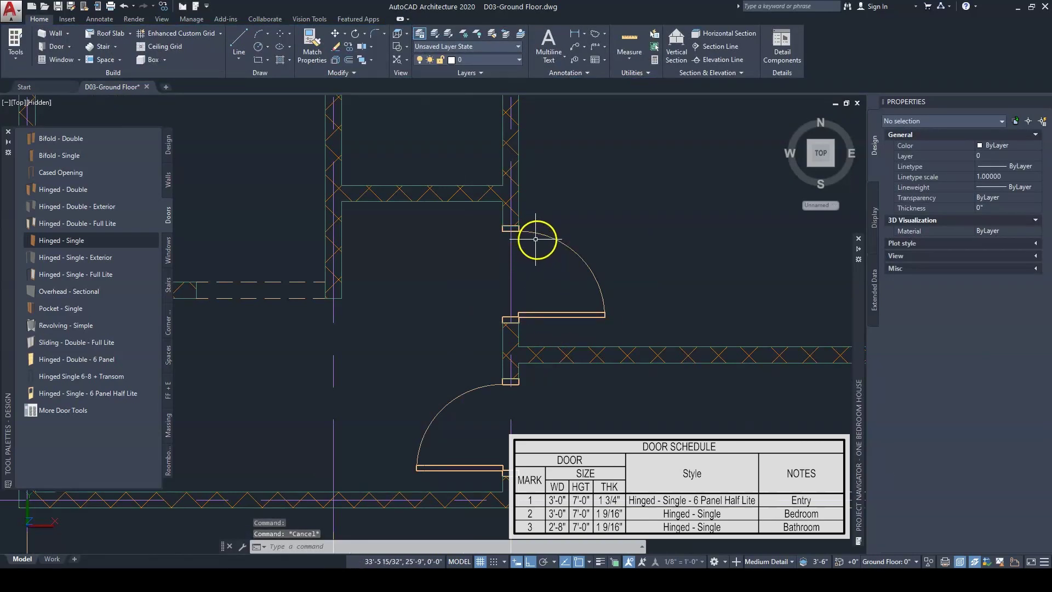
middle_click_drag(560, 301, 546, 350)
key("Escape")
left_click(570, 377)
scroll(570, 374, "up", 3)
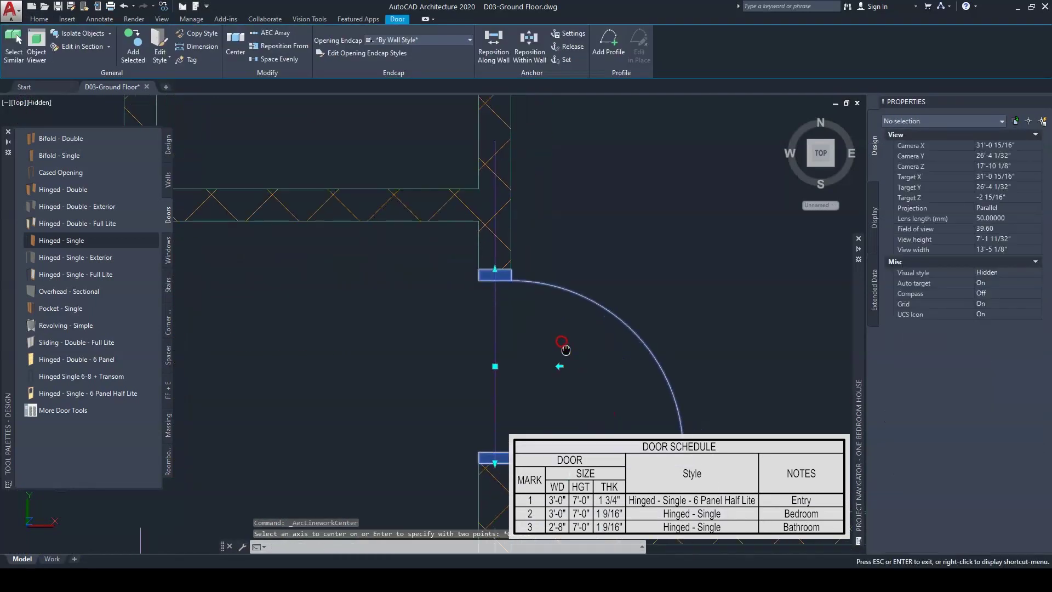
- Start adding a Hinged - Single door for the bathroom with the standard size 2'-8" X 7'-0"
mouse_move(411, 191)
middle_mouse_down()
mouse_move(435, 253)
mouse_move(473, 278)
middle_mouse_up()
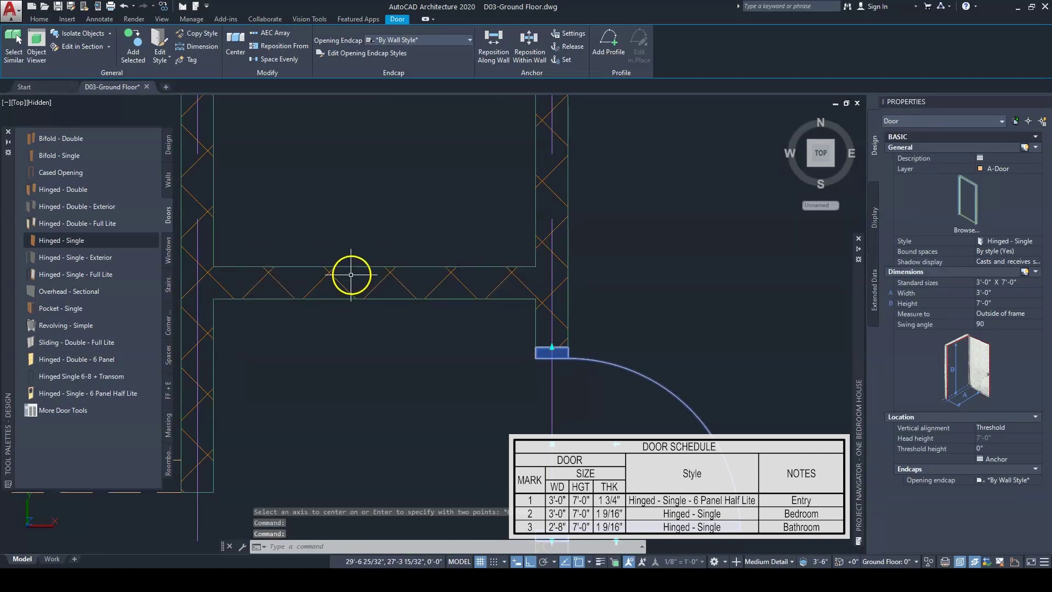
left_click(88, 239)
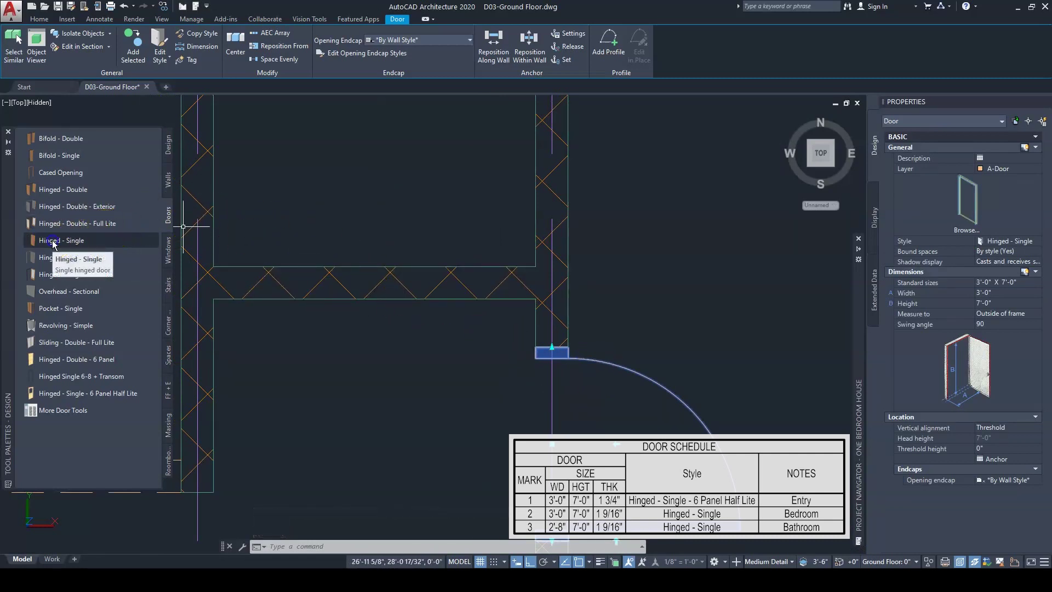
left_click(34, 241)
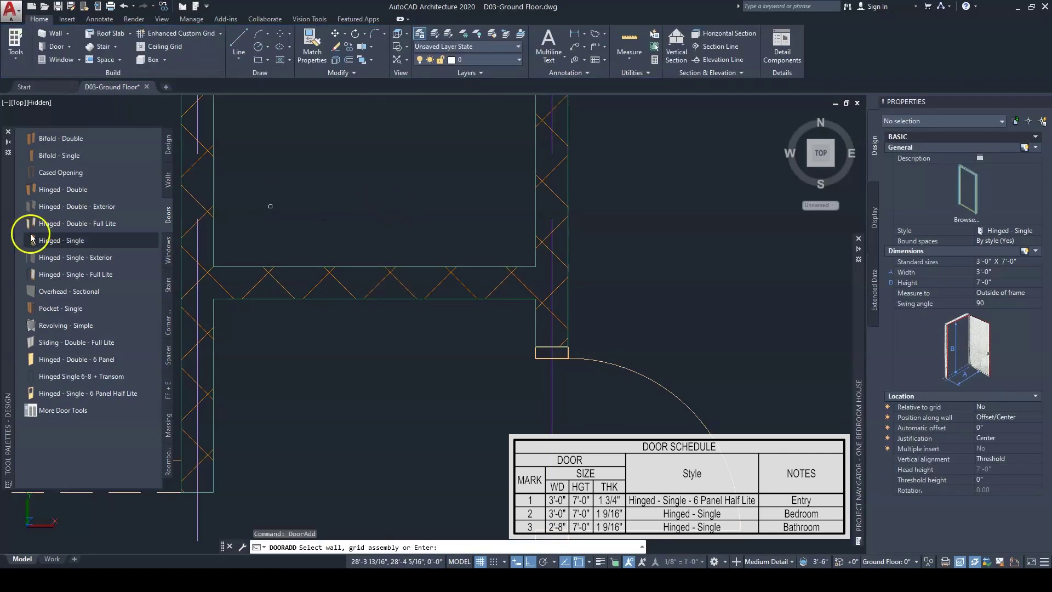
left_click(1014, 261)
left_click(1018, 261)
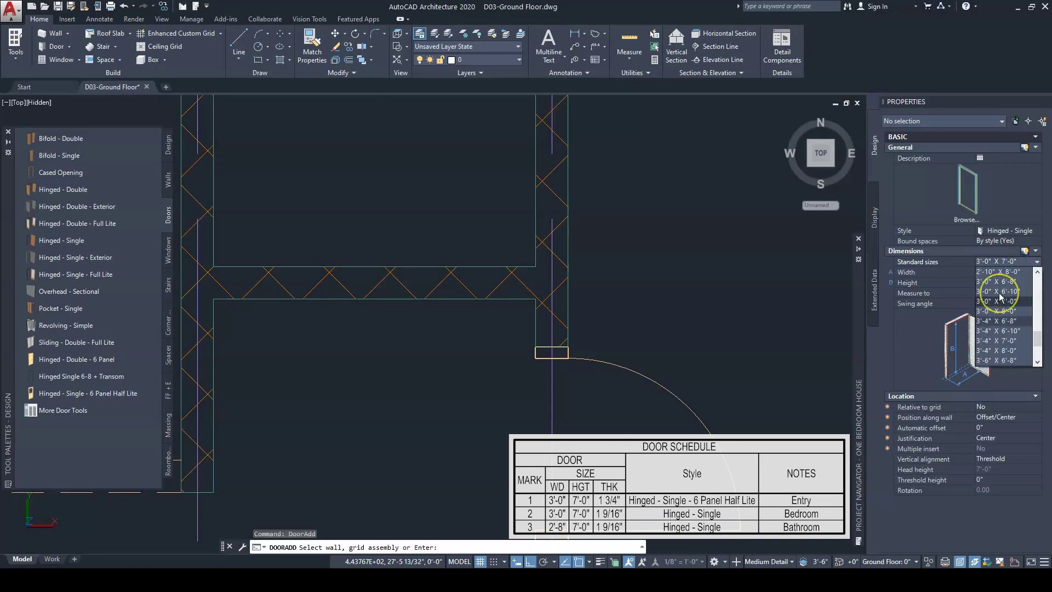
scroll(998, 292, "up", 3)
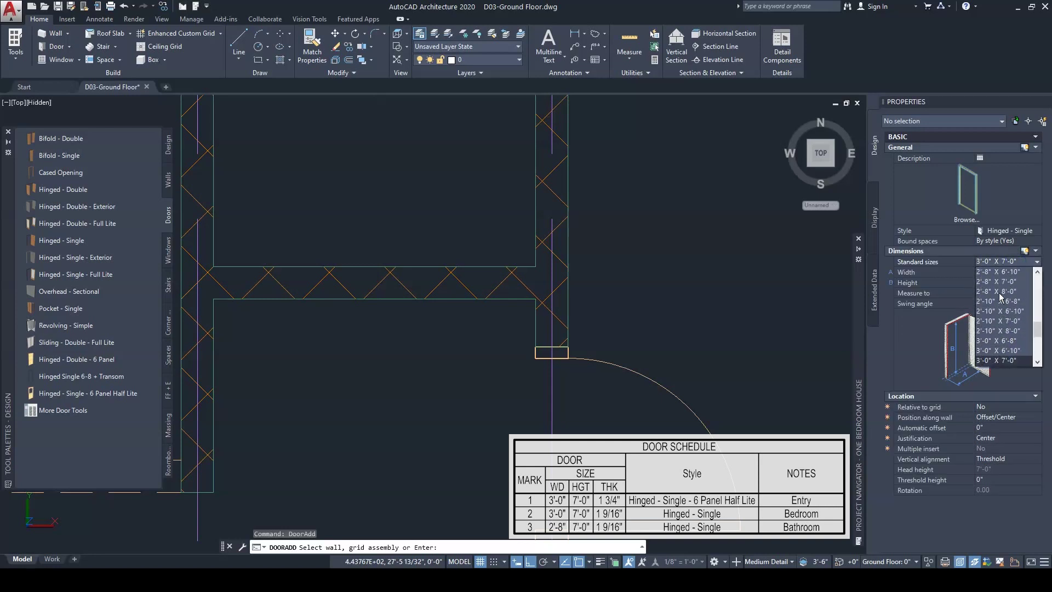
left_click(1005, 282)
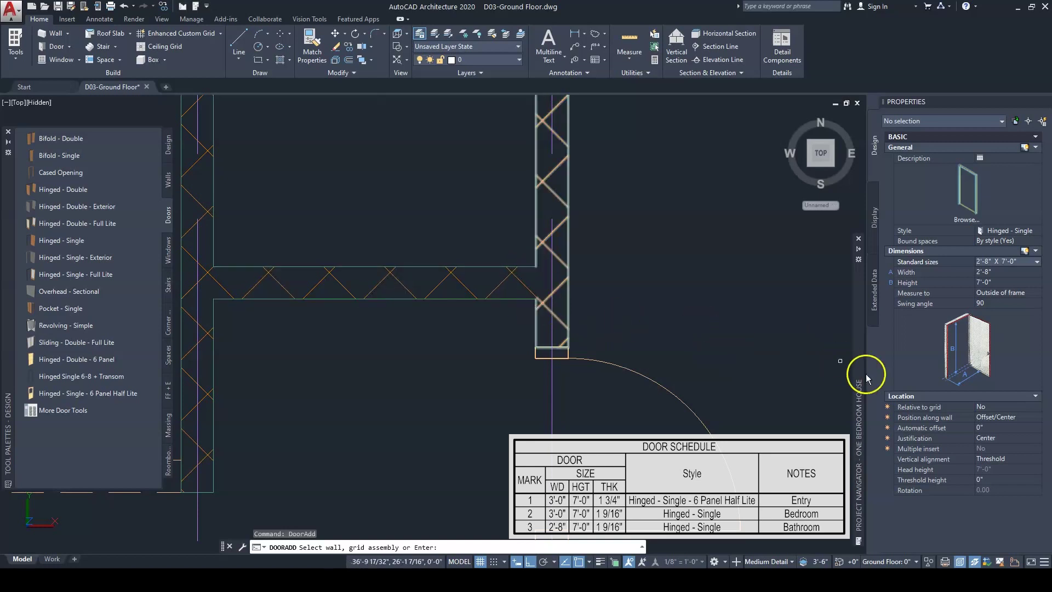
- Set the door's justification to Left and its automatic offset to 3" for placement in the bathroom's lower horizontal wall
left_click(998, 418)
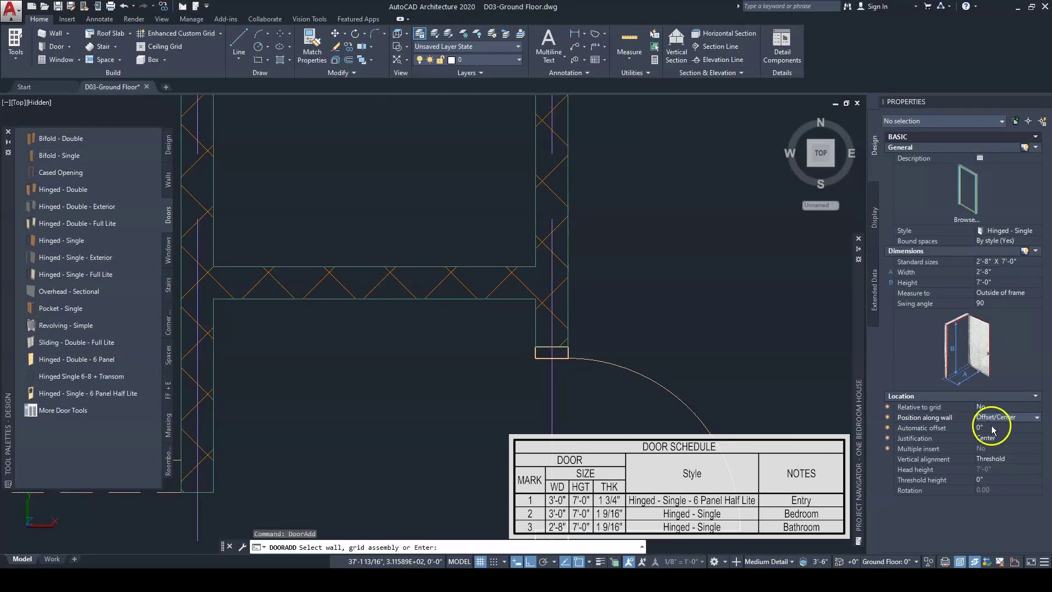
left_click(994, 438)
left_click(991, 448)
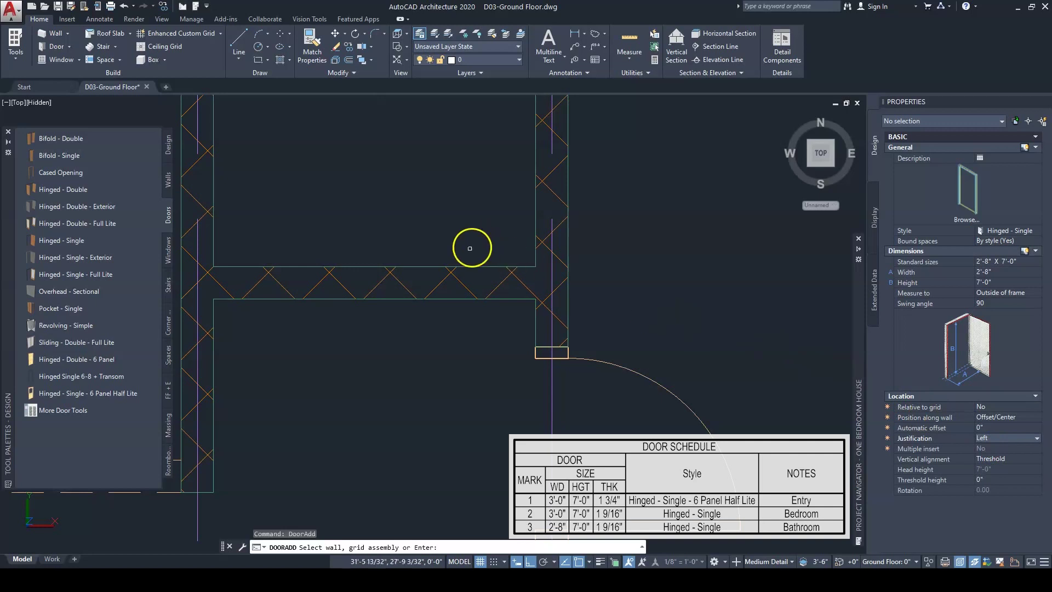
left_click(436, 268)
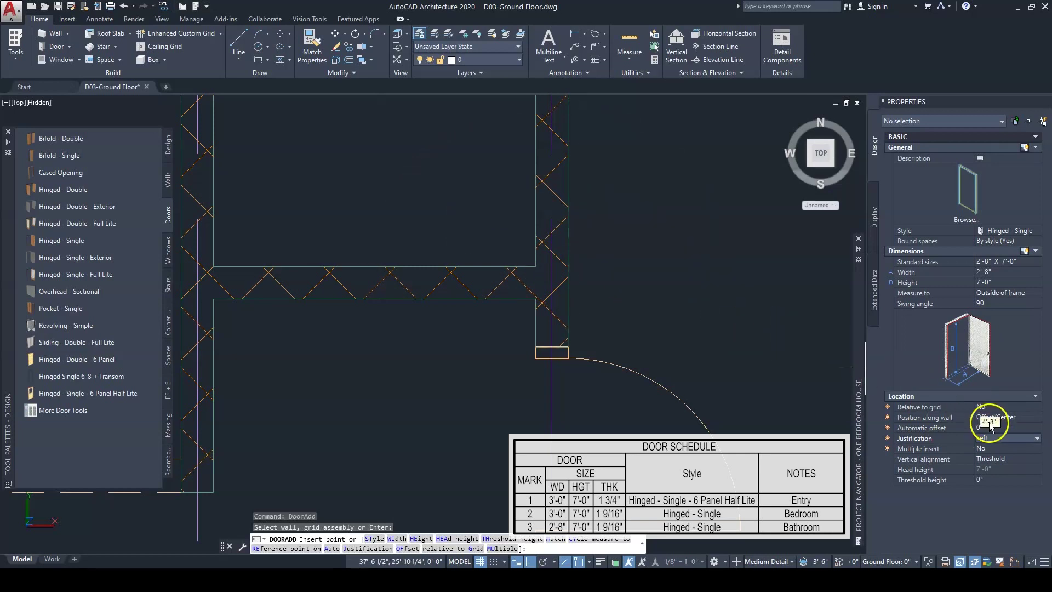
left_click(1020, 428)
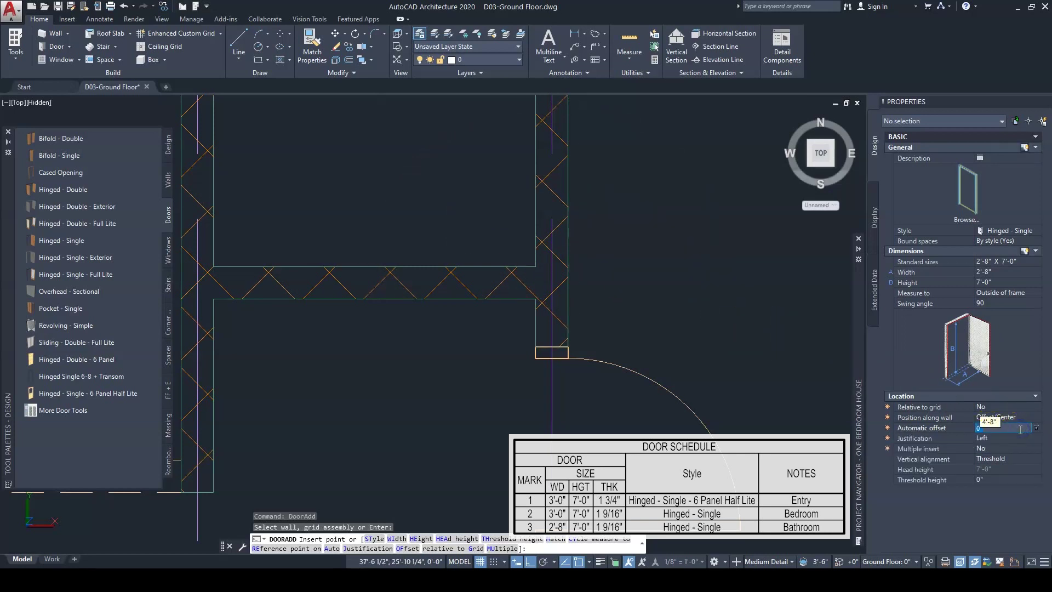
type("3")
key("Tab")
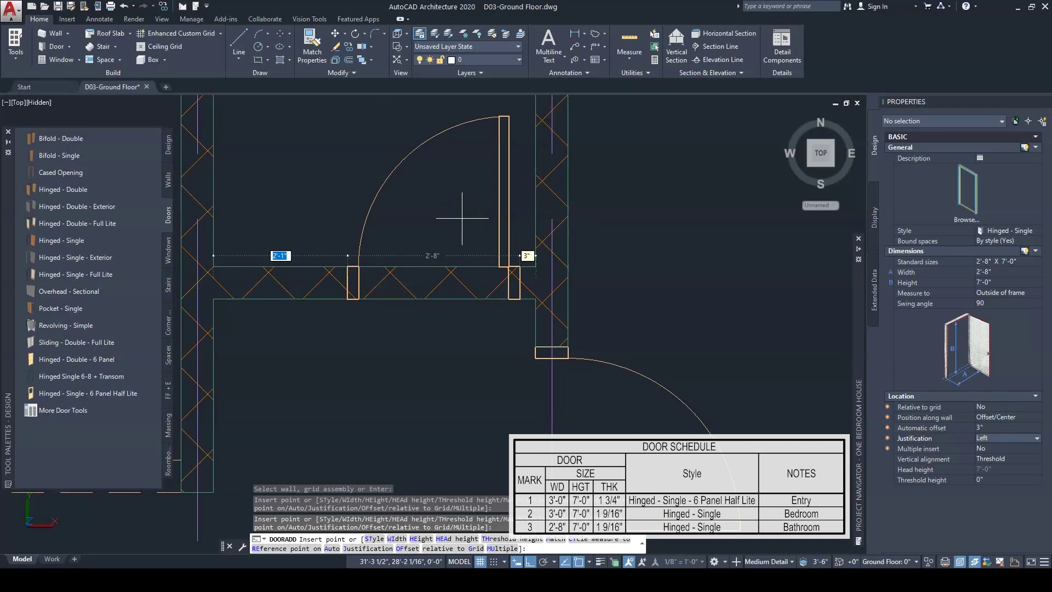
- Place the bathroom door 3" from the adjoining bedroom wall, hinged beside that wall and swinging up into the bathroom
left_click(462, 218)
key("Escape")
key("Escape")
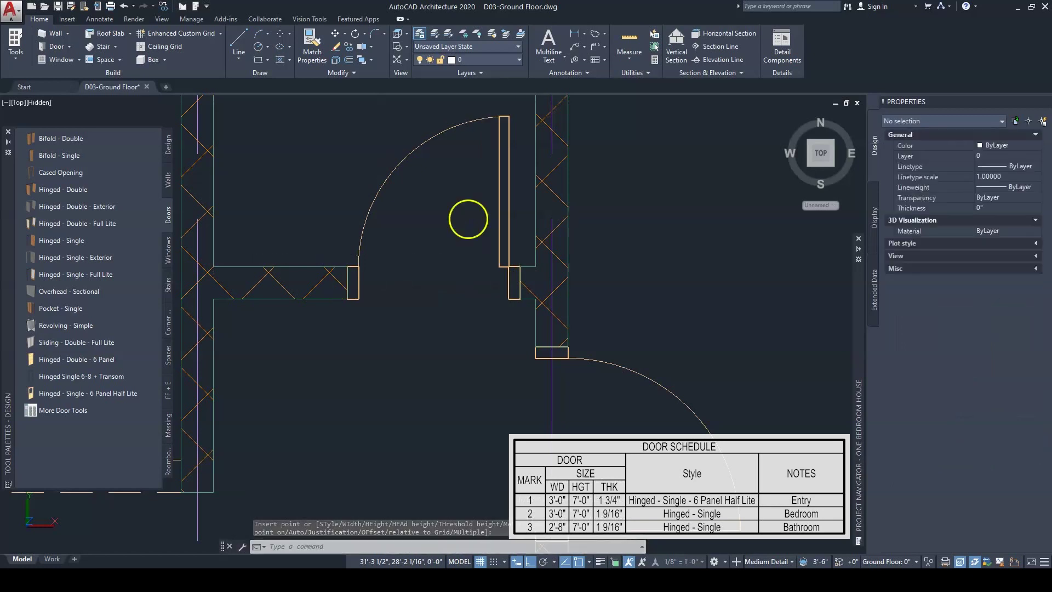
scroll(485, 219, "down", 6)
scroll(485, 219, "up", 3)
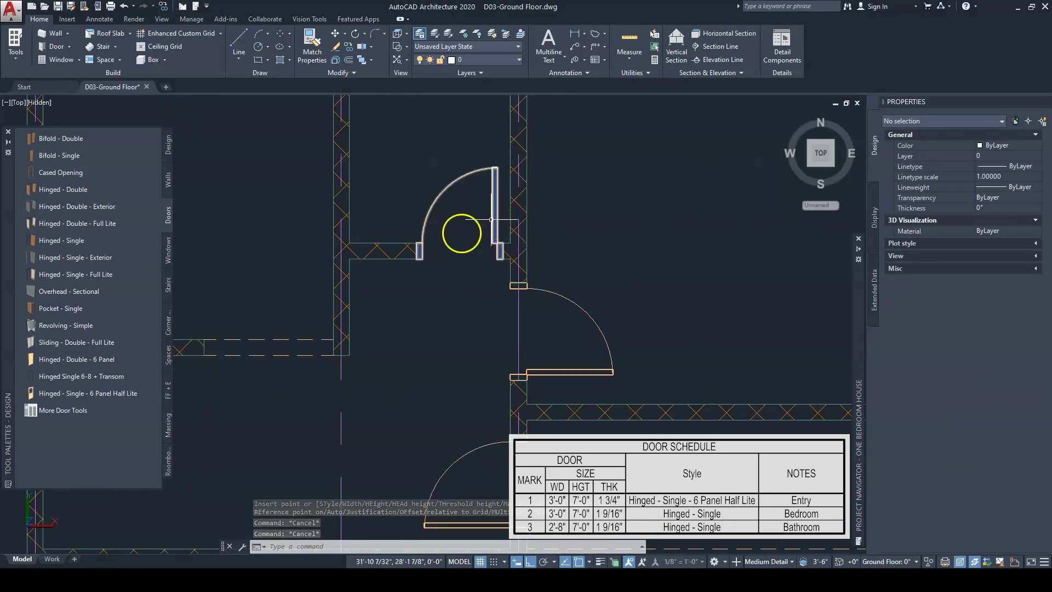
- Collapse the tool palette and switch the ground floor drawing to the SW Isometric view
scroll(444, 263, "down", 3)
middle_click_drag(441, 334, 460, 307)
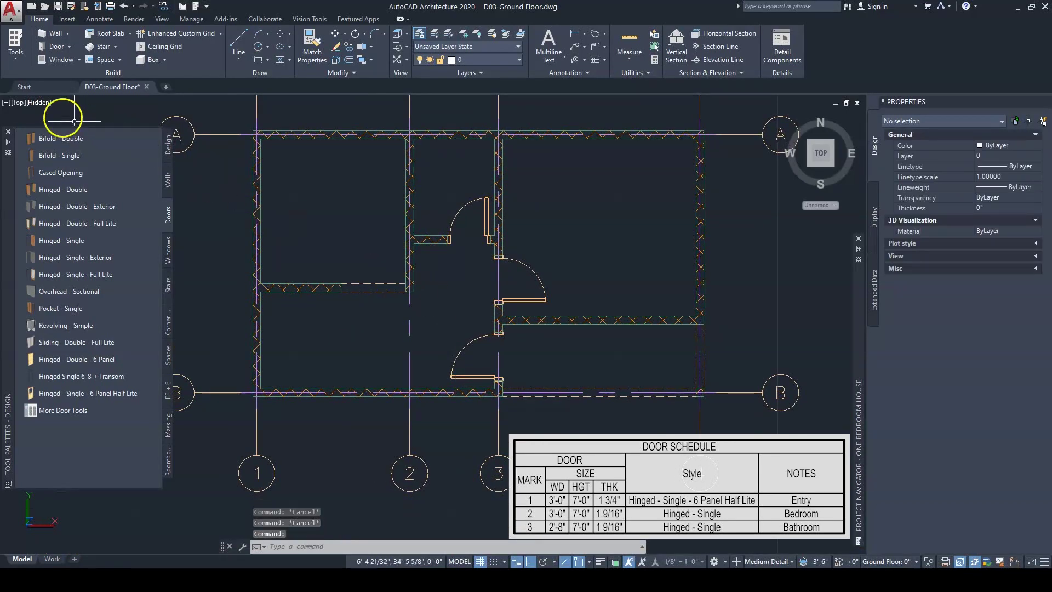
left_click(9, 143)
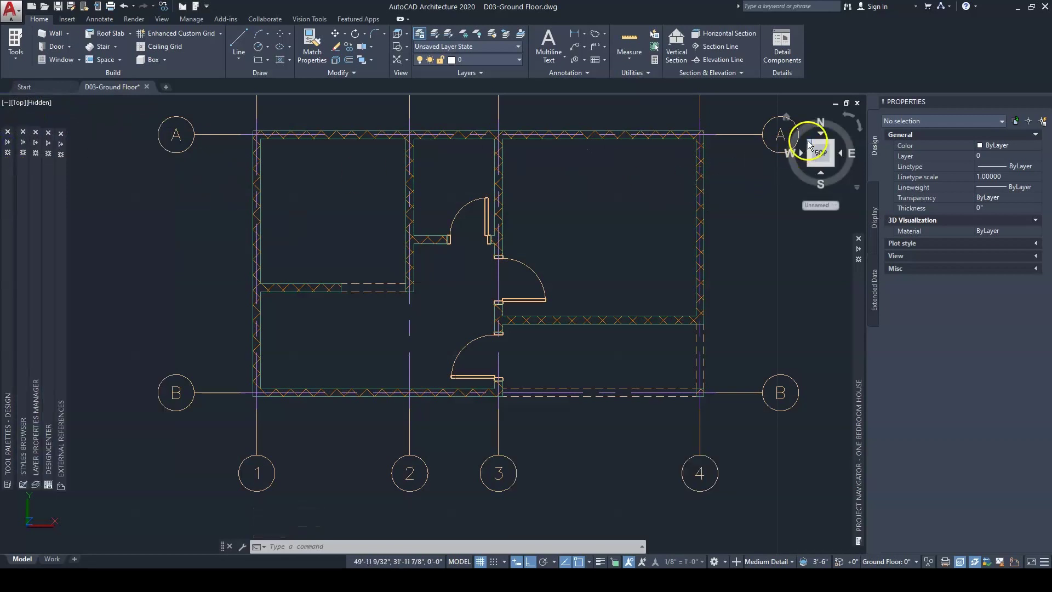
left_click(787, 116)
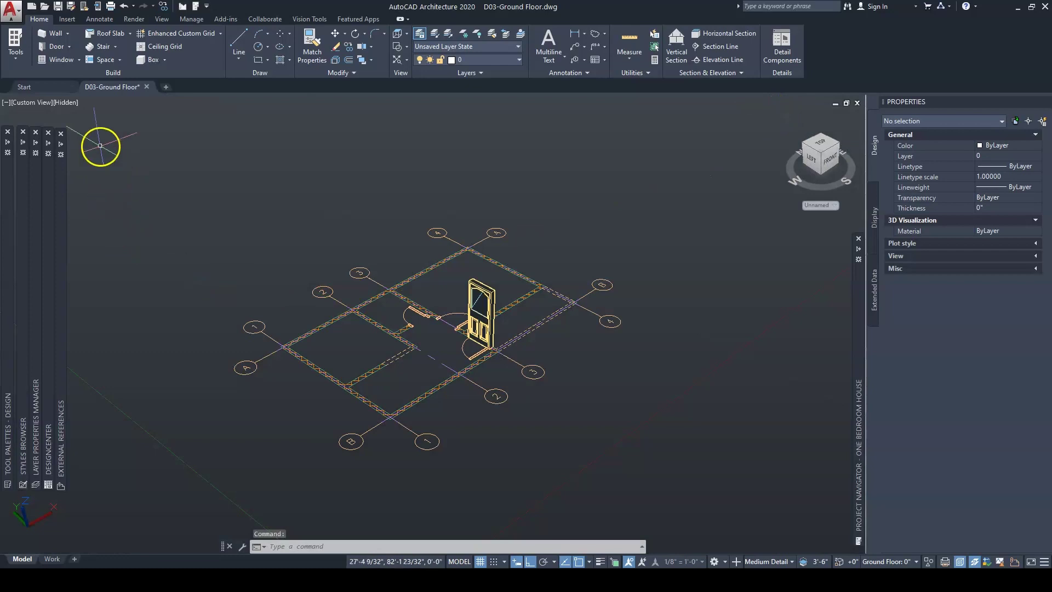
left_click(29, 103)
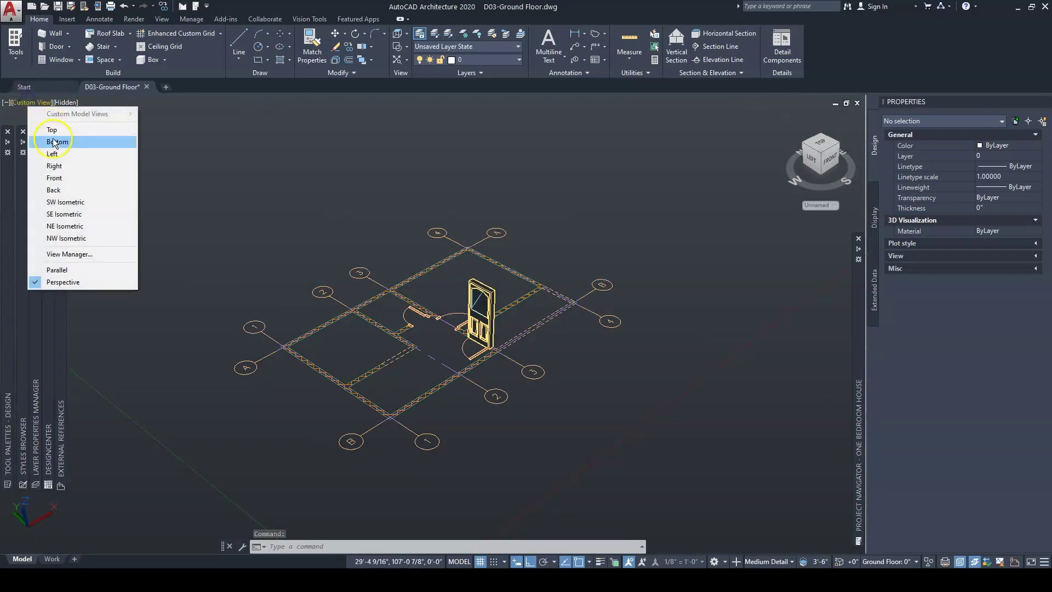
left_click(63, 202)
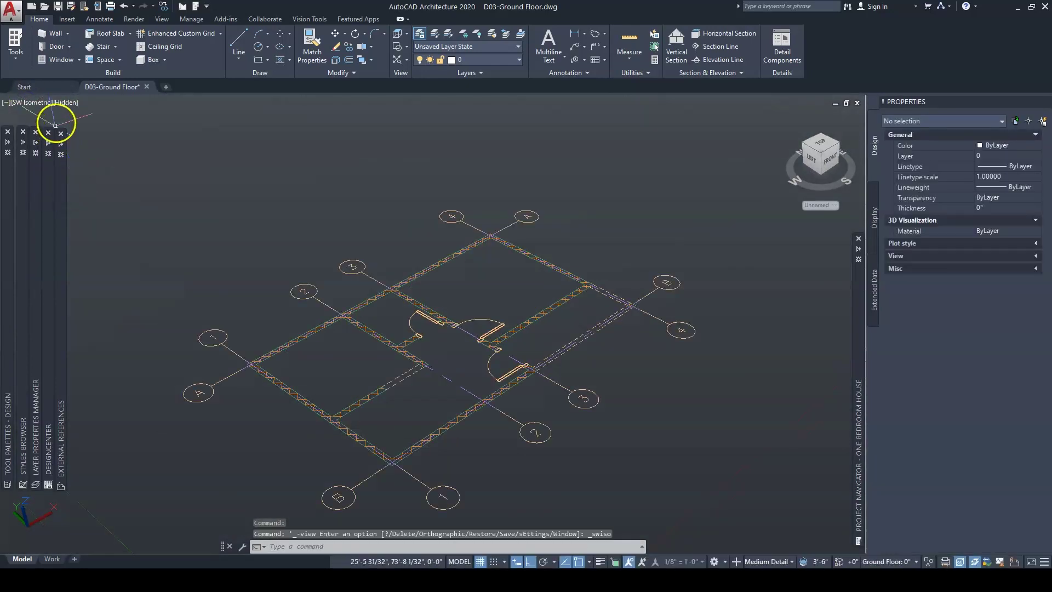
- Cycle the visual style through 2D Wireframe back to Hidden, and turn on perspective projection for the model
left_click(67, 103)
left_click(98, 129)
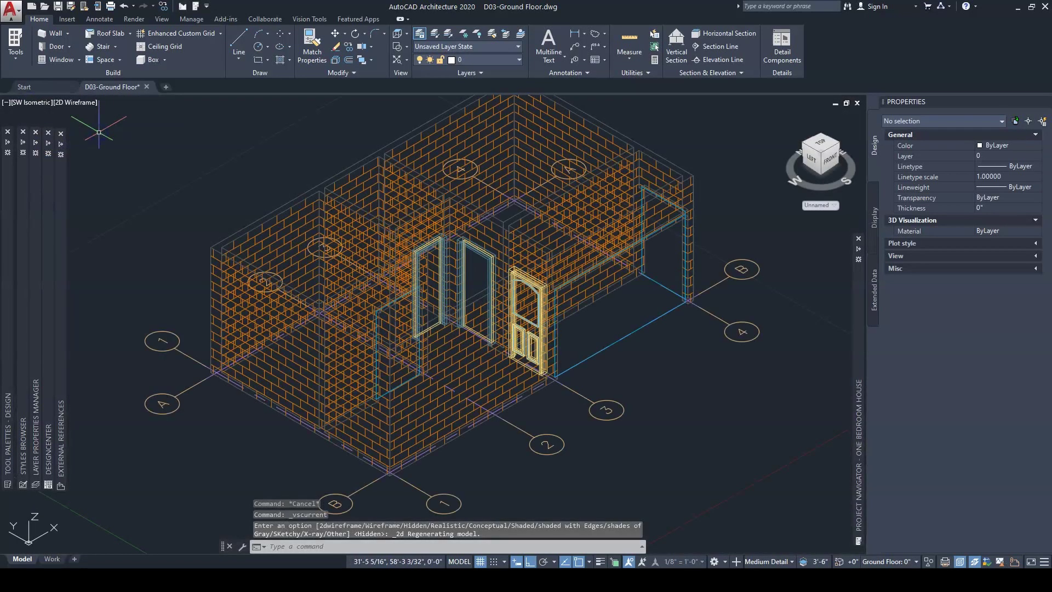
left_click(76, 102)
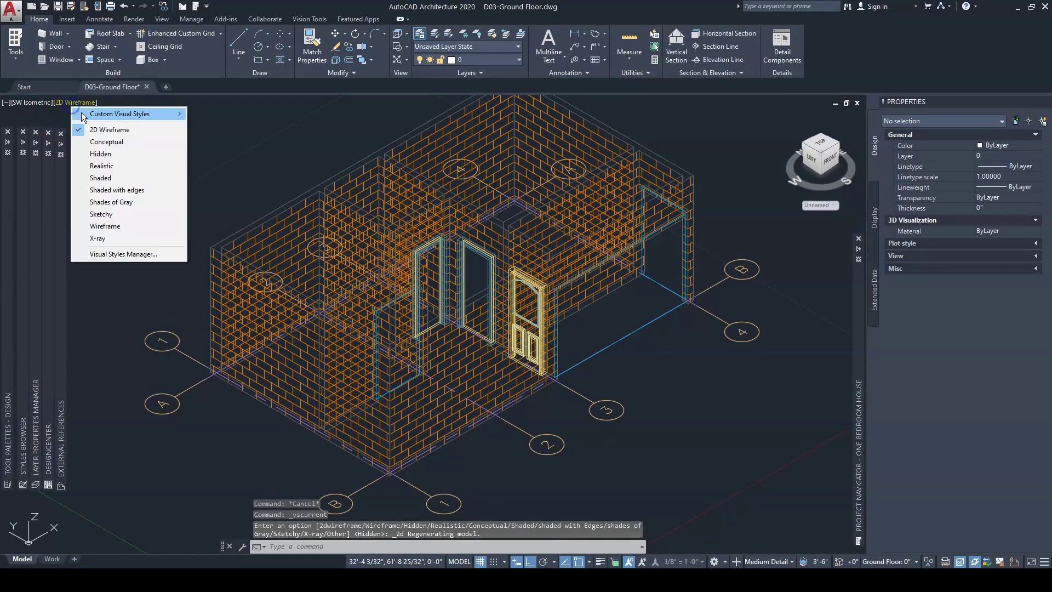
left_click(99, 154)
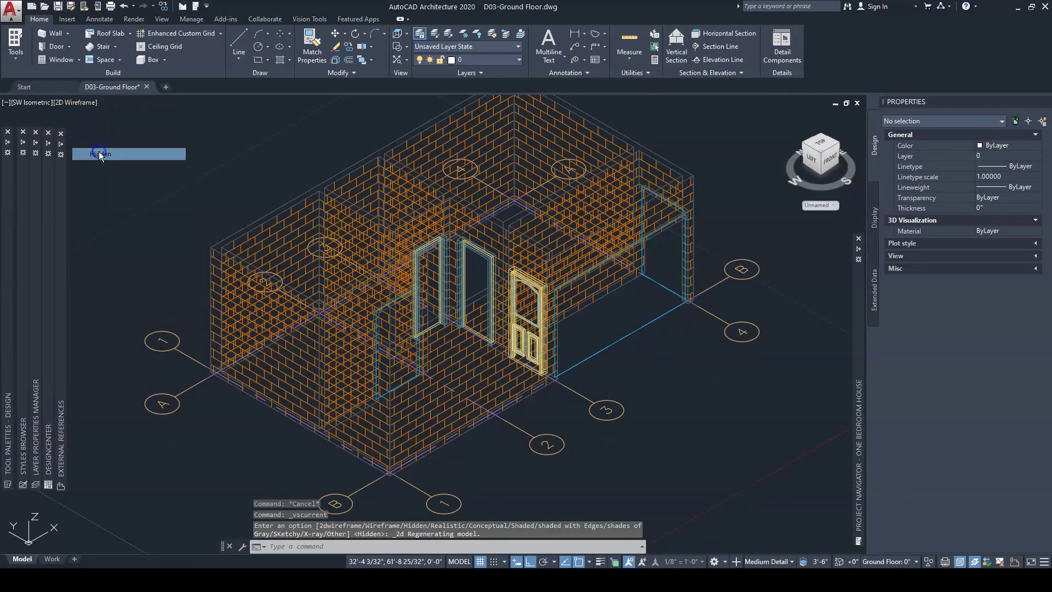
left_click(34, 102)
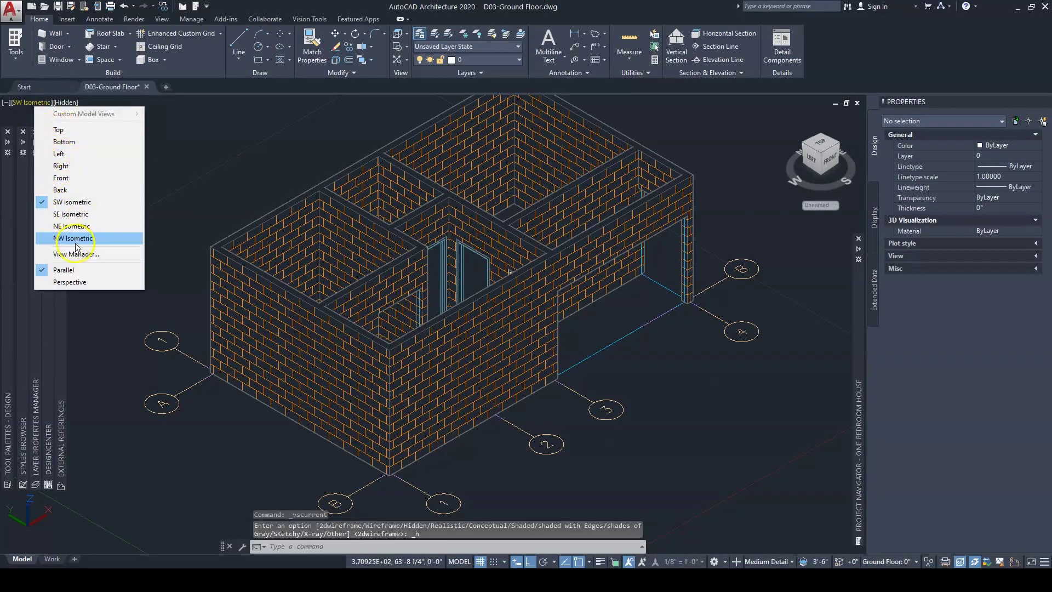
left_click(75, 282)
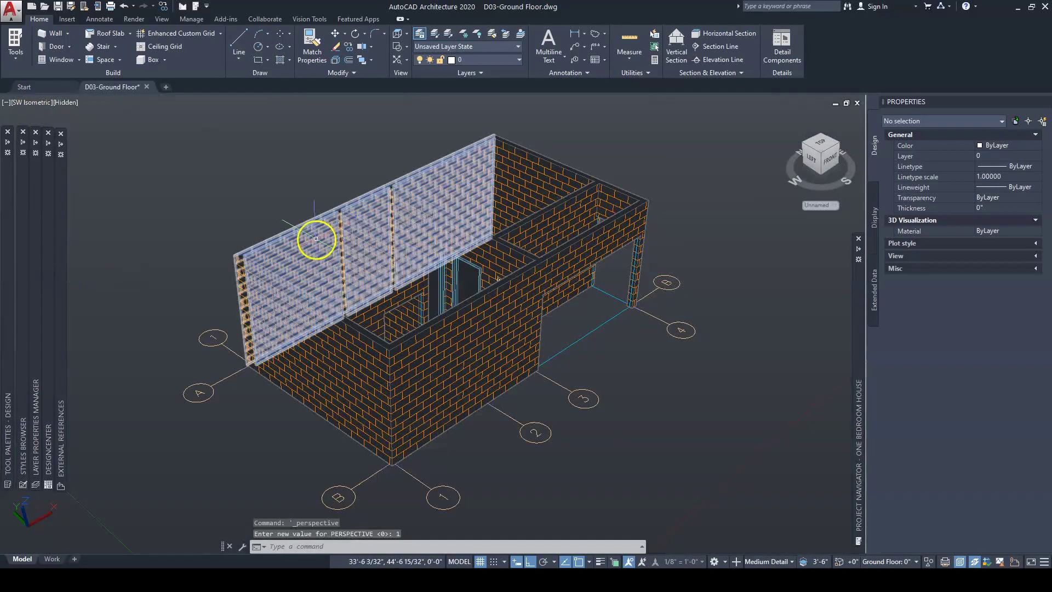
- Select the wide porch opening in front of the entry door in the 3D model
mouse_move(728, 178)
middle_mouse_down("shift")
mouse_move(508, 357)
mouse_move(486, 403)
middle_mouse_up("shift")
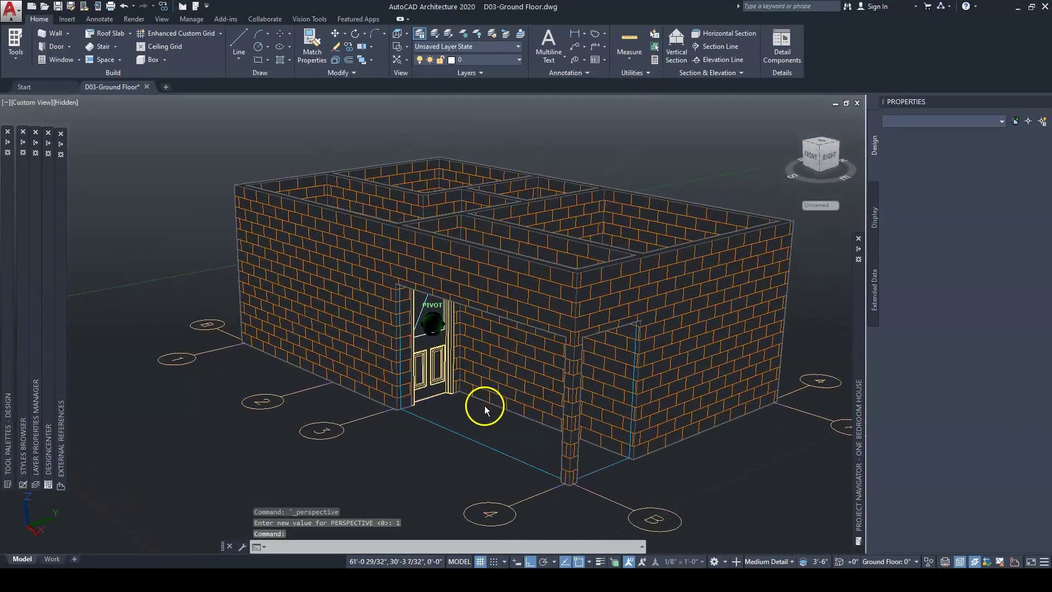
scroll(482, 413, "up", 5)
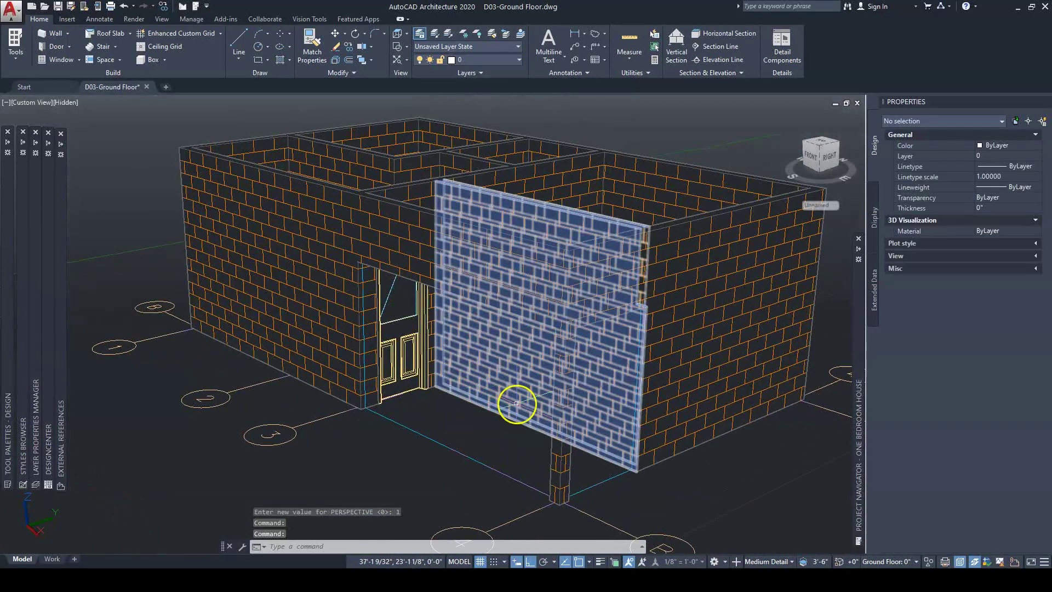
left_click(429, 438)
key("Escape")
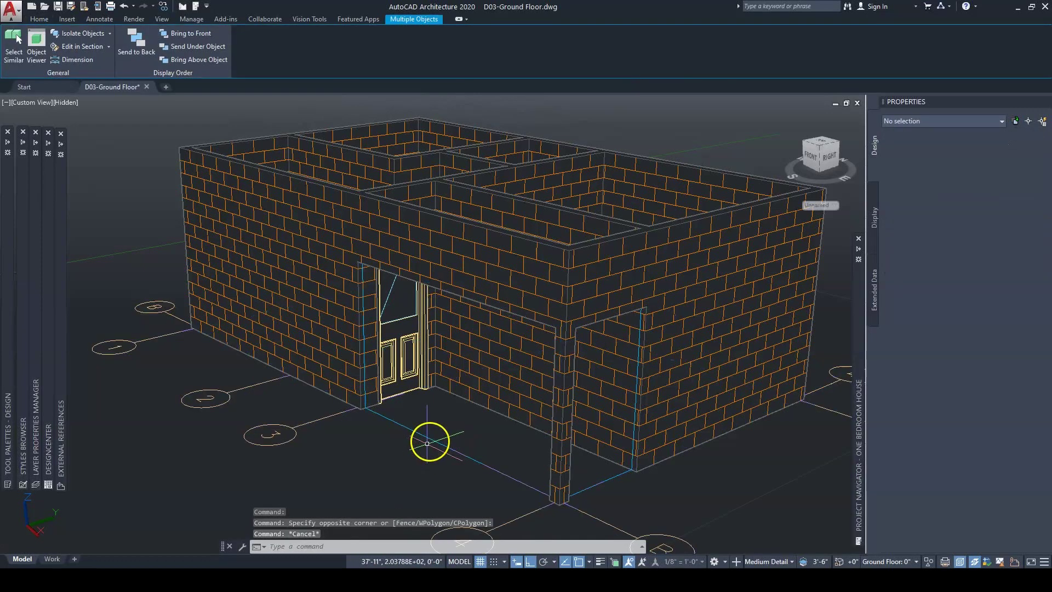
left_click(429, 438)
key("Escape")
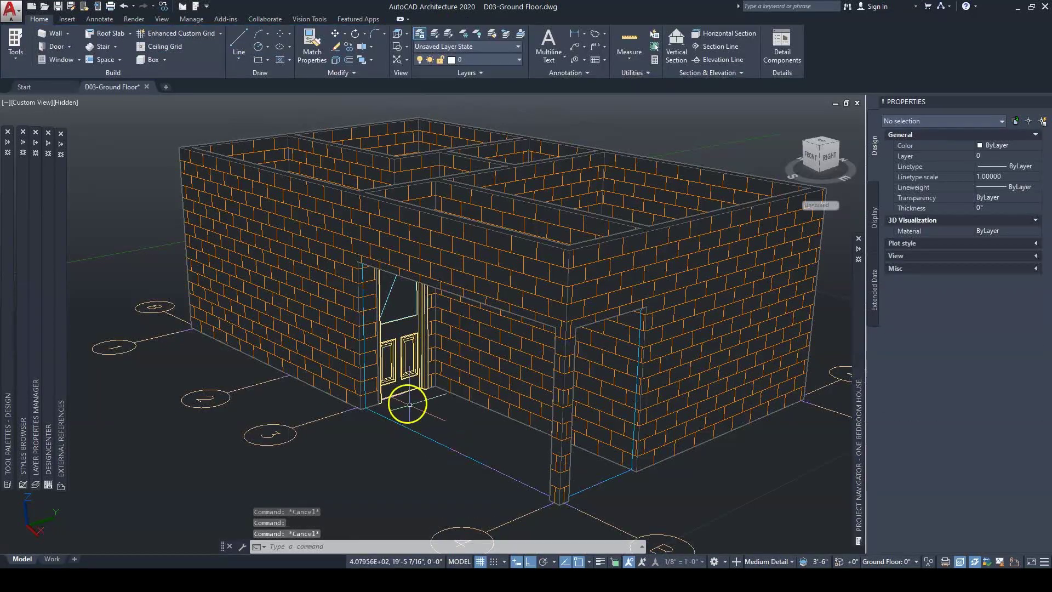
left_click(366, 393)
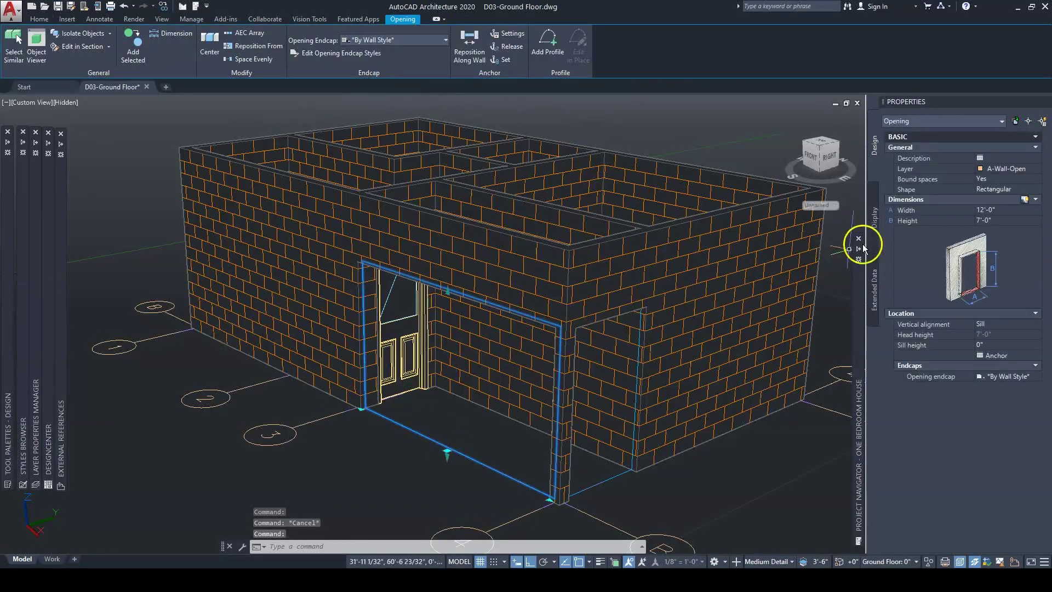
- Try the Round, Arch, Peak pentagon and Hexagon shapes on the selected porch opening
left_click(998, 190)
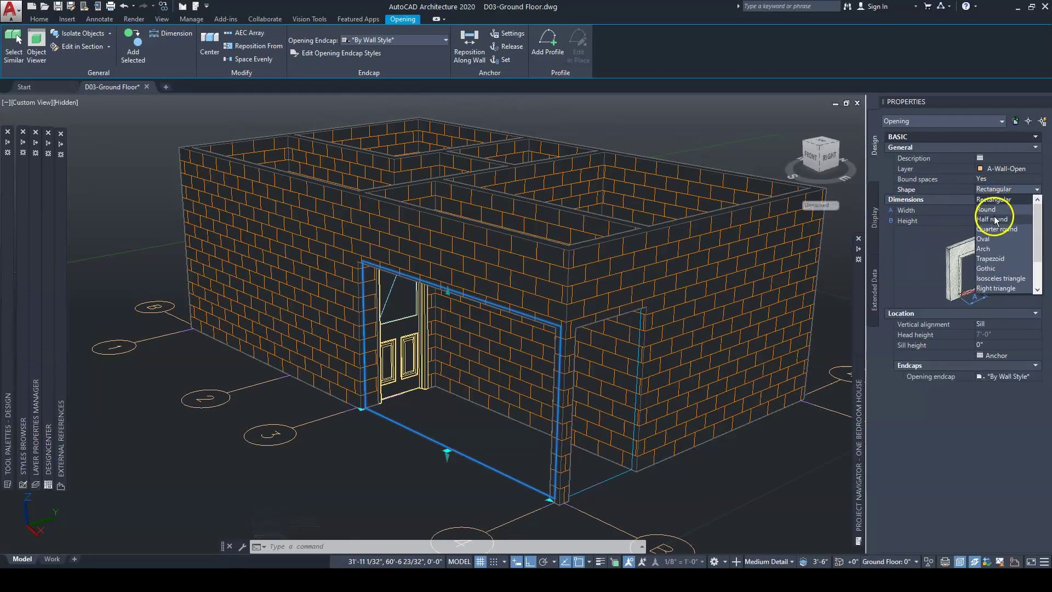
left_click(995, 210)
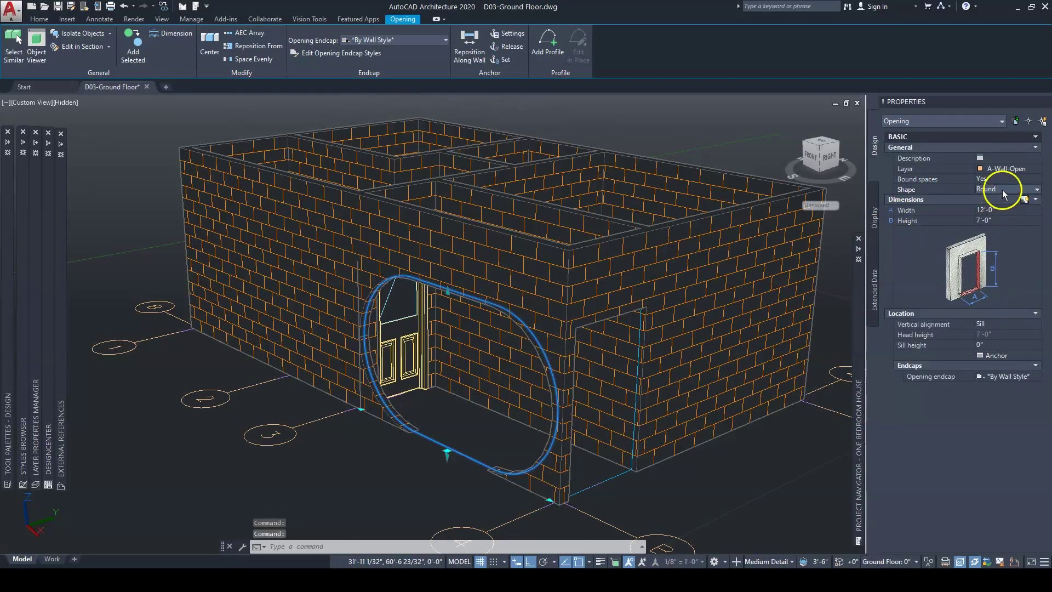
left_click(1003, 194)
left_click(996, 240)
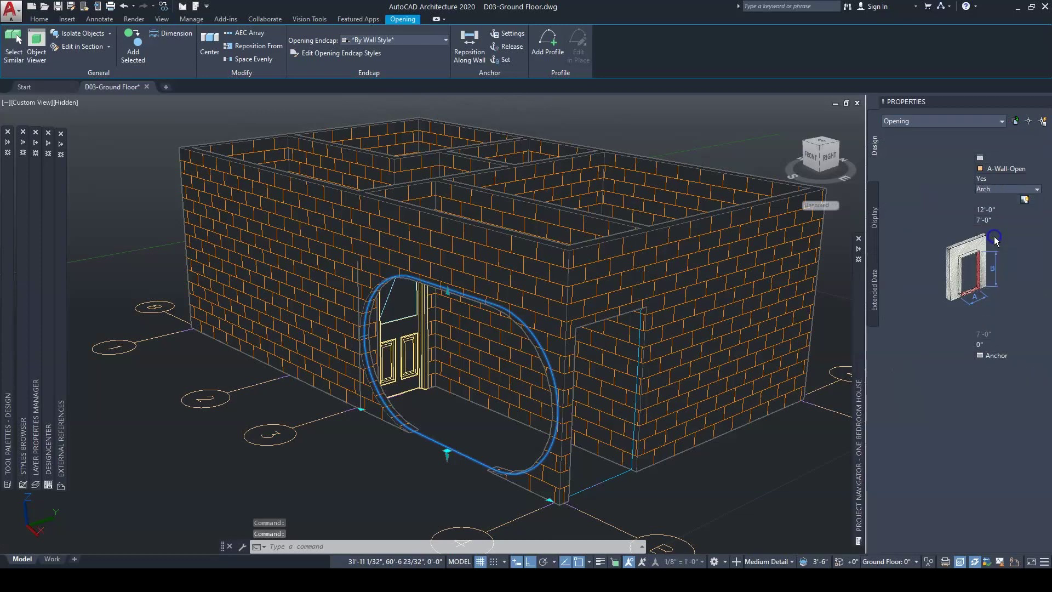
left_click(1001, 189)
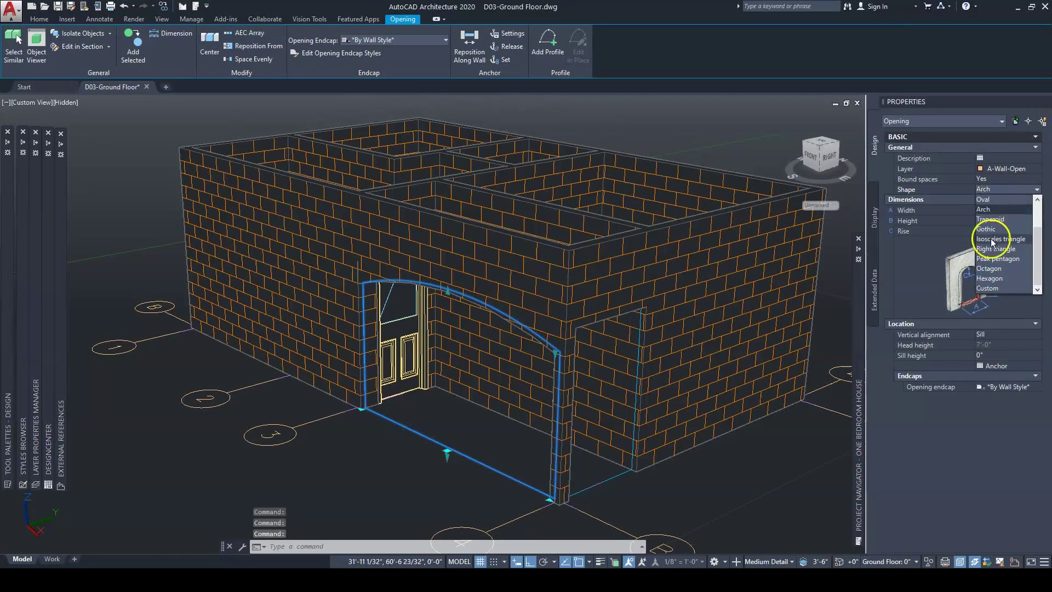
left_click(994, 259)
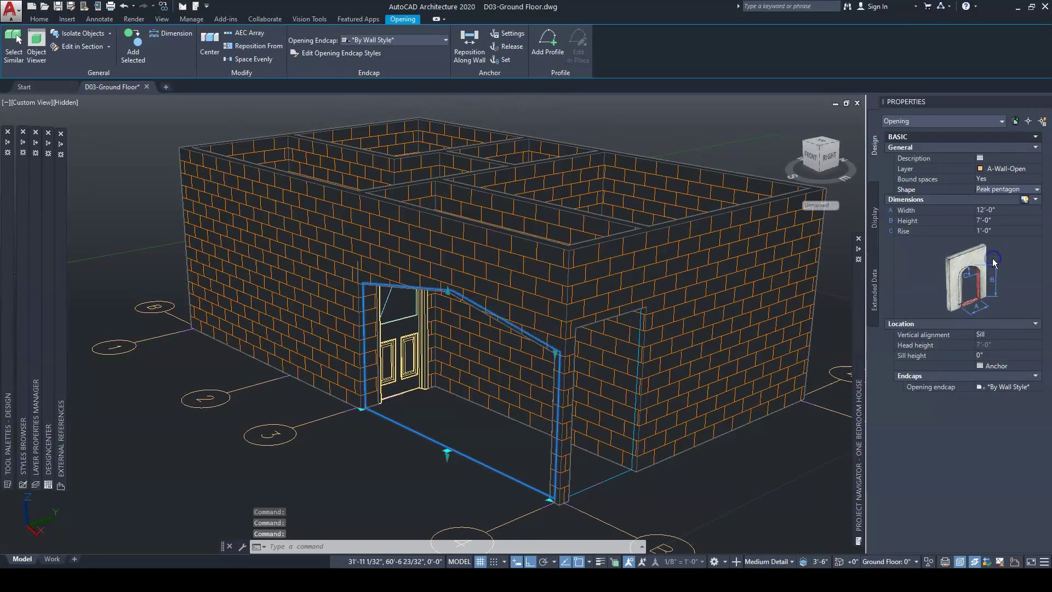
left_click(1004, 192)
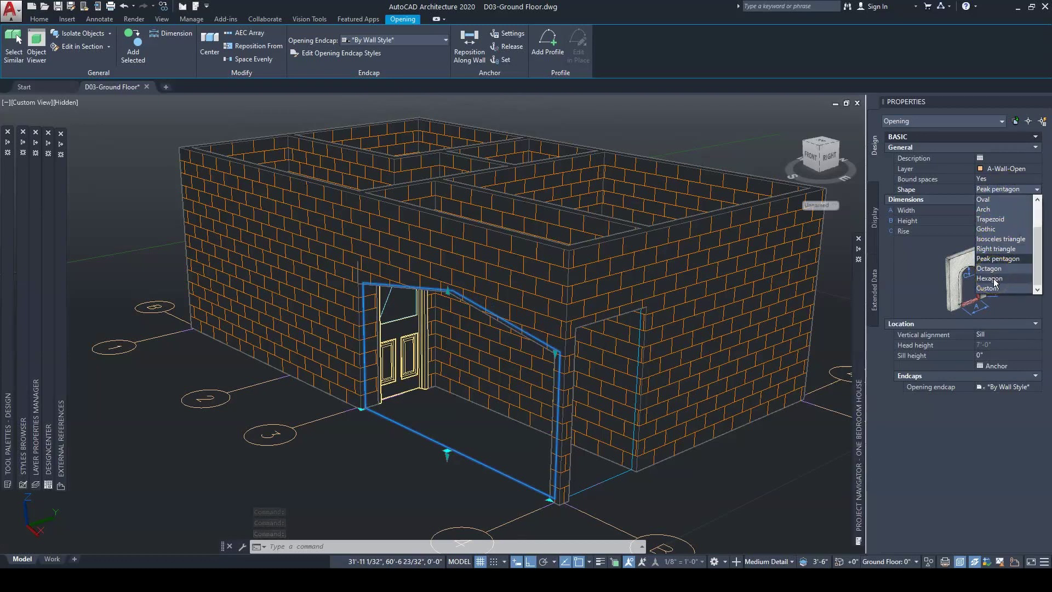
left_click(996, 281)
- Set the porch opening's shape to Arch and its height to 8'-0"
left_click(1003, 192)
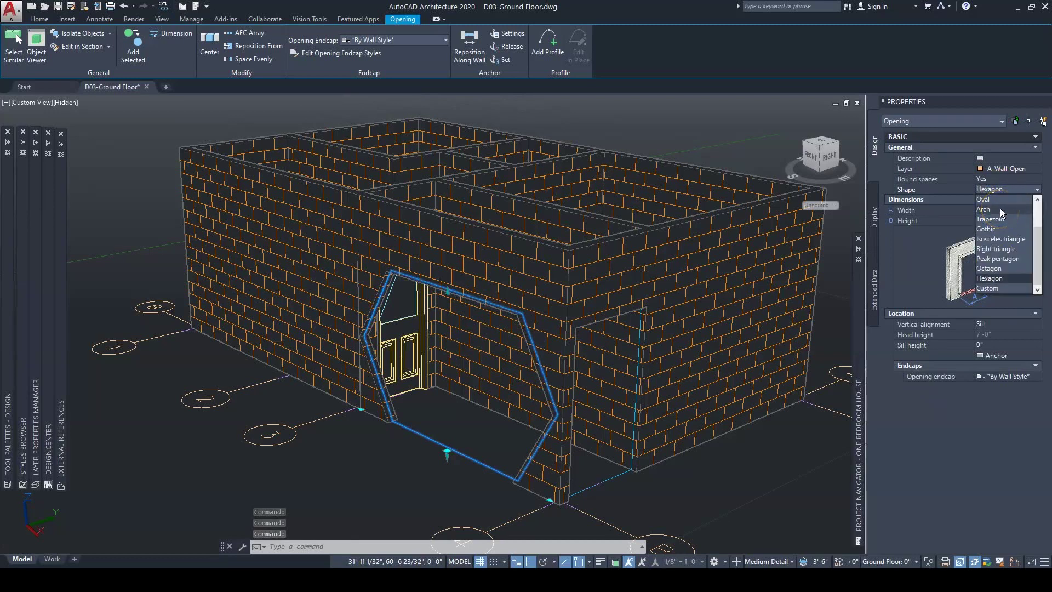
left_click(1000, 209)
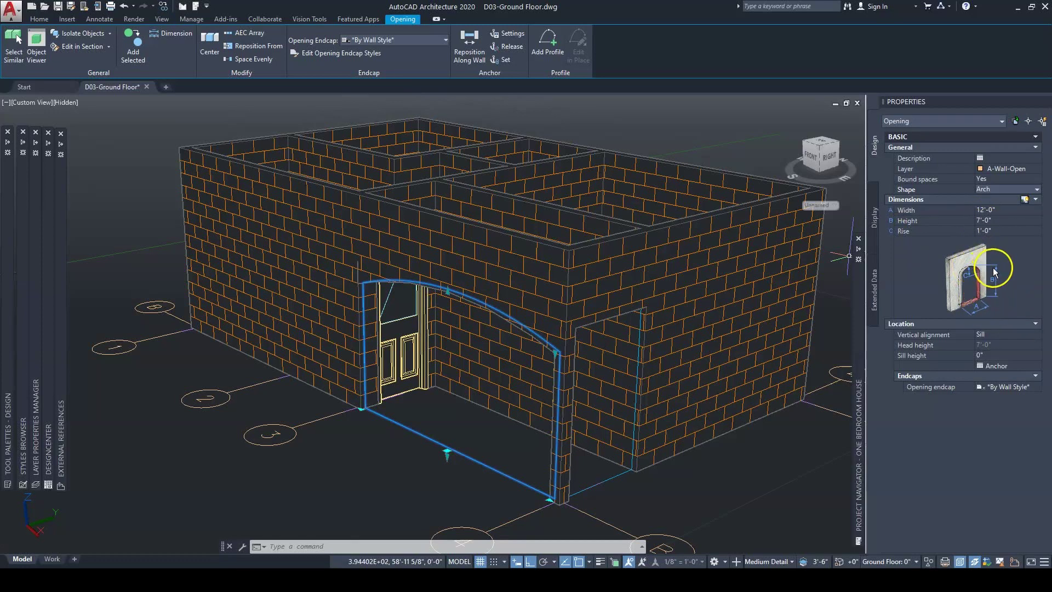
left_click(997, 221)
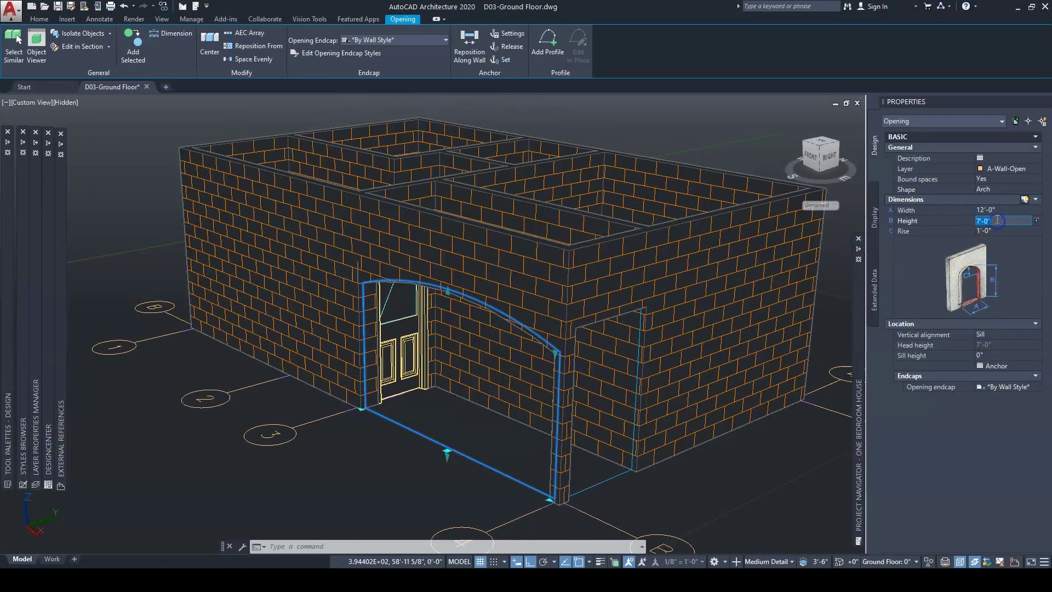
type("8")
key("Tab")
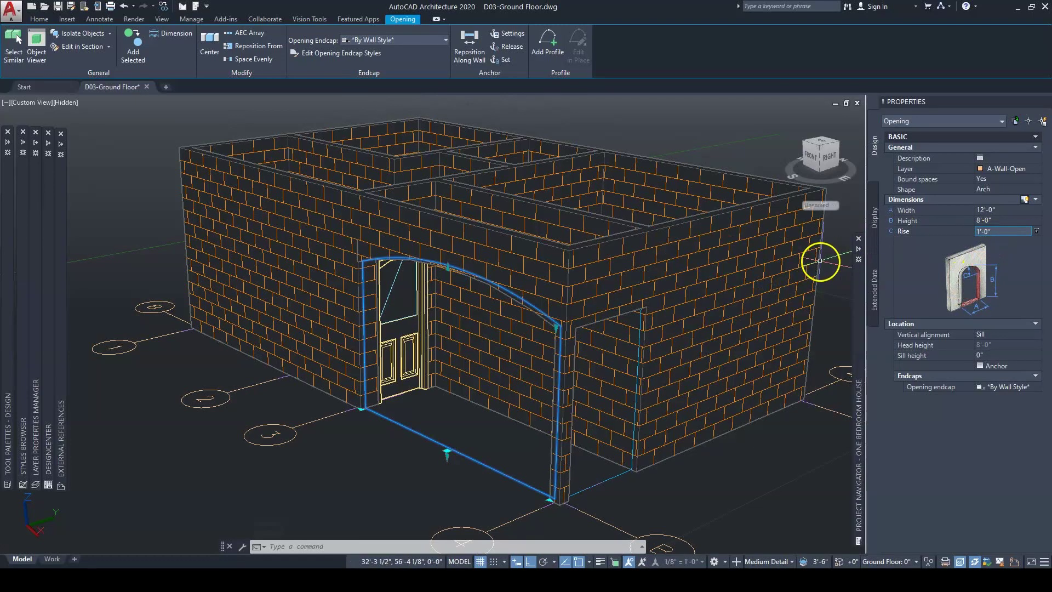
- Examine the arched porch opening, the entry door and the interior doors and openings from several angles around the model
mouse_move(787, 278)
middle_mouse_down("shift")
mouse_move(564, 331)
mouse_move(537, 321)
mouse_move(512, 258)
mouse_move(542, 274)
mouse_move(475, 254)
middle_mouse_up("shift")
left_click(418, 226)
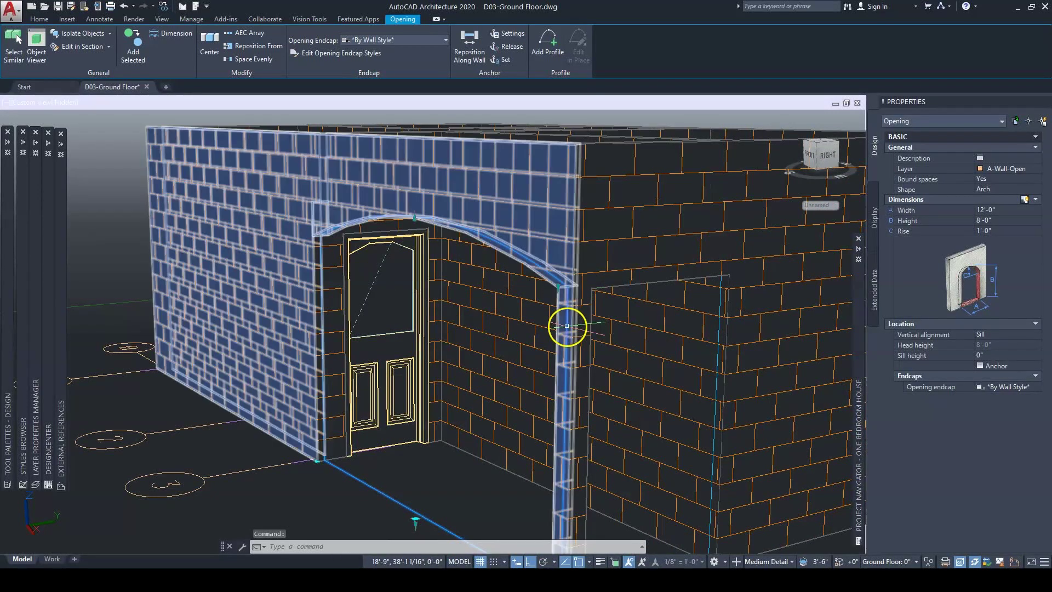
middle_click_drag(747, 383, 666, 341, "shift")
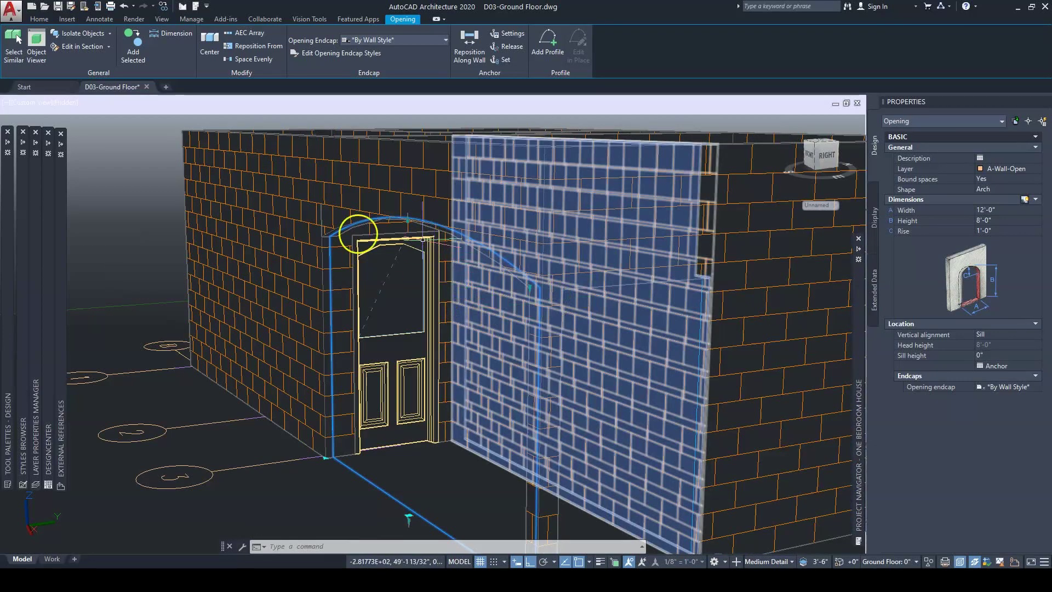
mouse_move(426, 217)
middle_mouse_down("shift")
mouse_move(209, 291)
mouse_move(270, 274)
middle_mouse_up("shift")
scroll(271, 280, "down", 5)
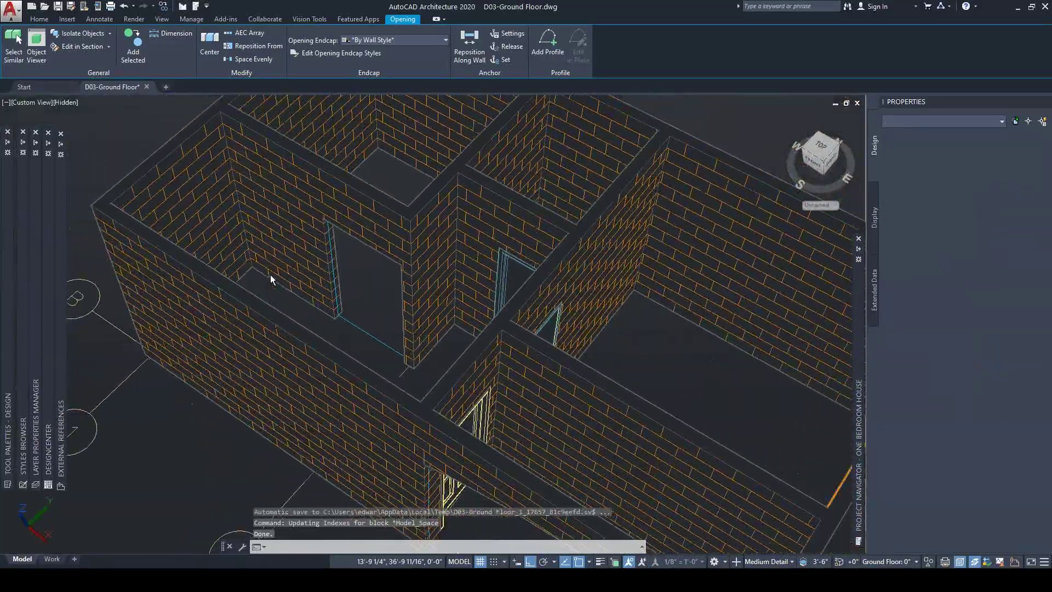
scroll(271, 280, "down", 2)
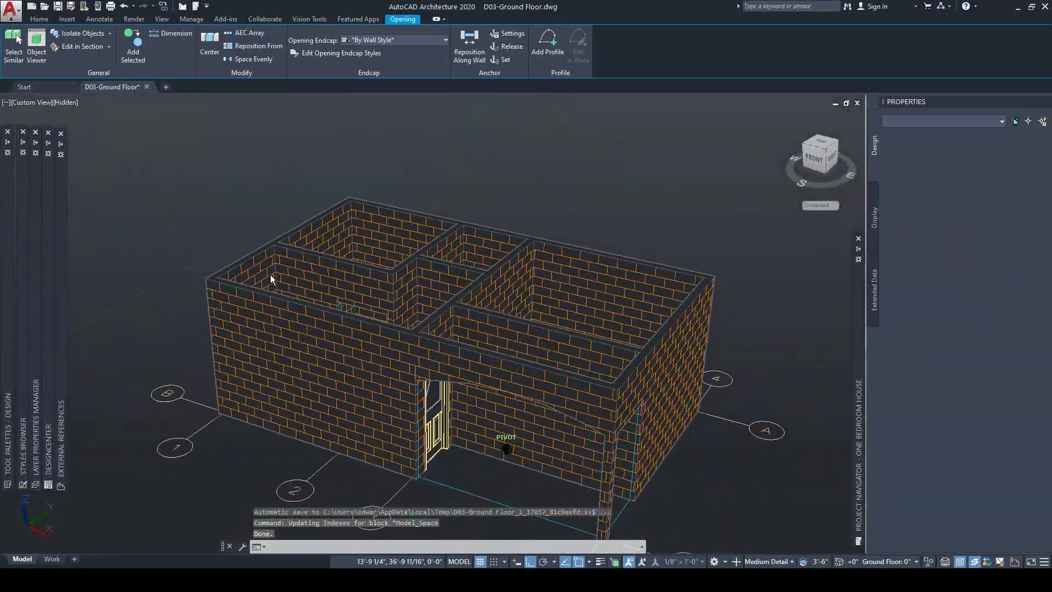
middle_click_drag(271, 280, 271, 280, "shift")
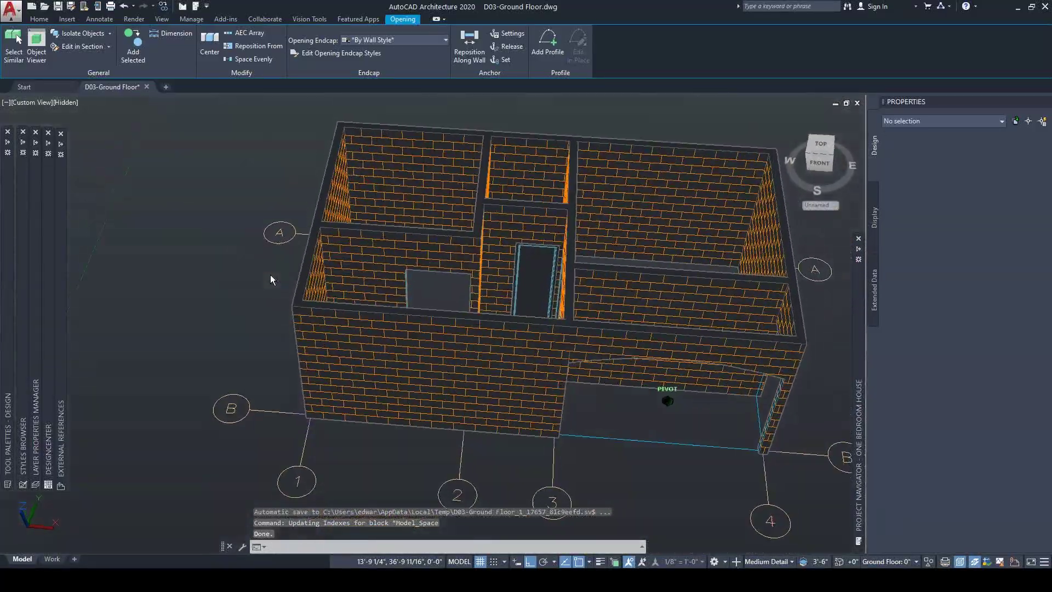
middle_click_drag(271, 280, 270, 279, "shift")
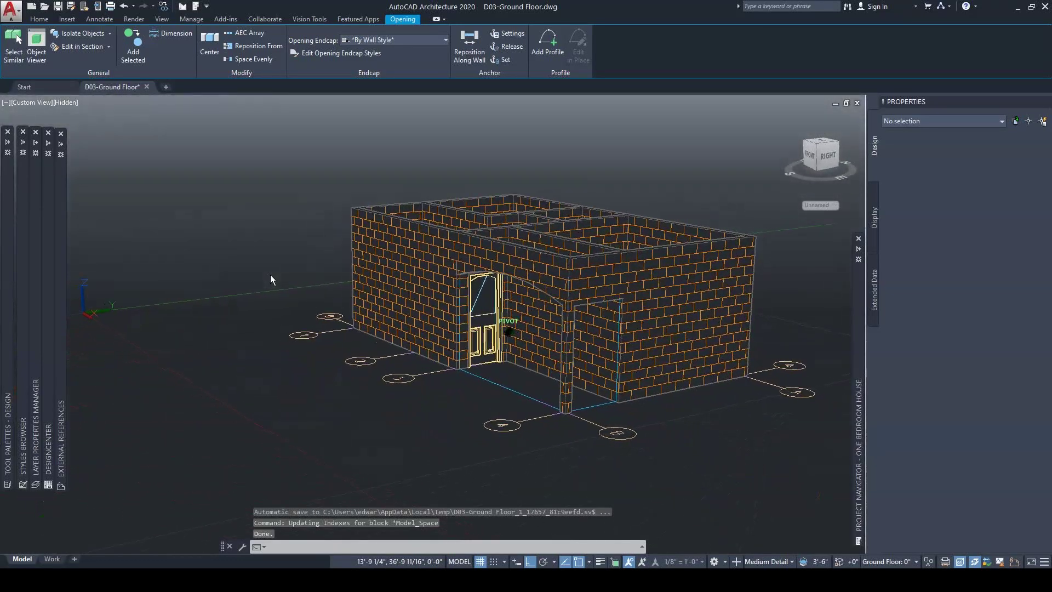
middle_click_drag(271, 280, 271, 280, "shift")
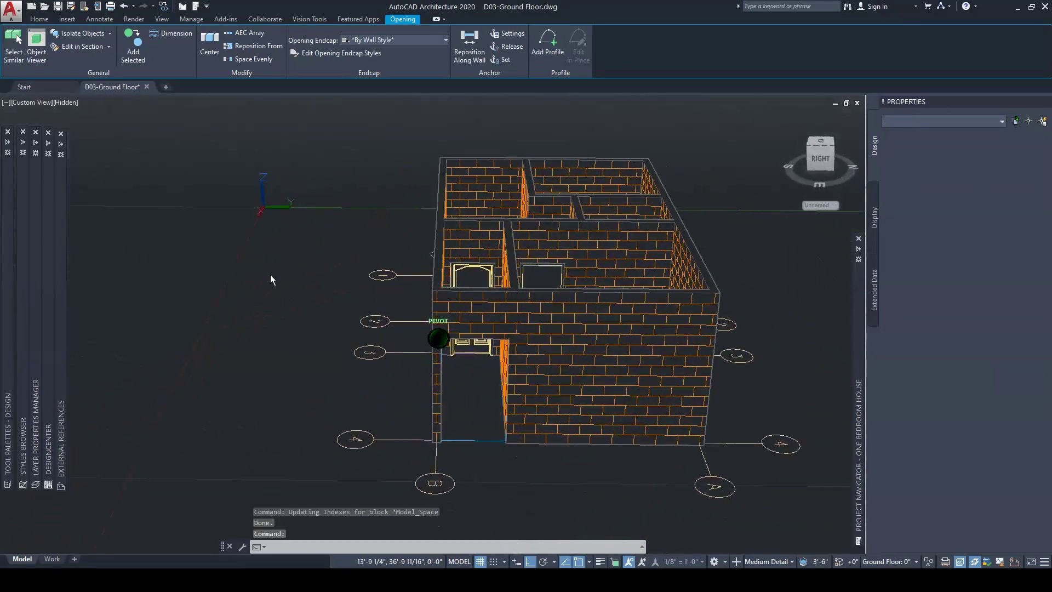
middle_click_drag(271, 279, 271, 279, "shift")
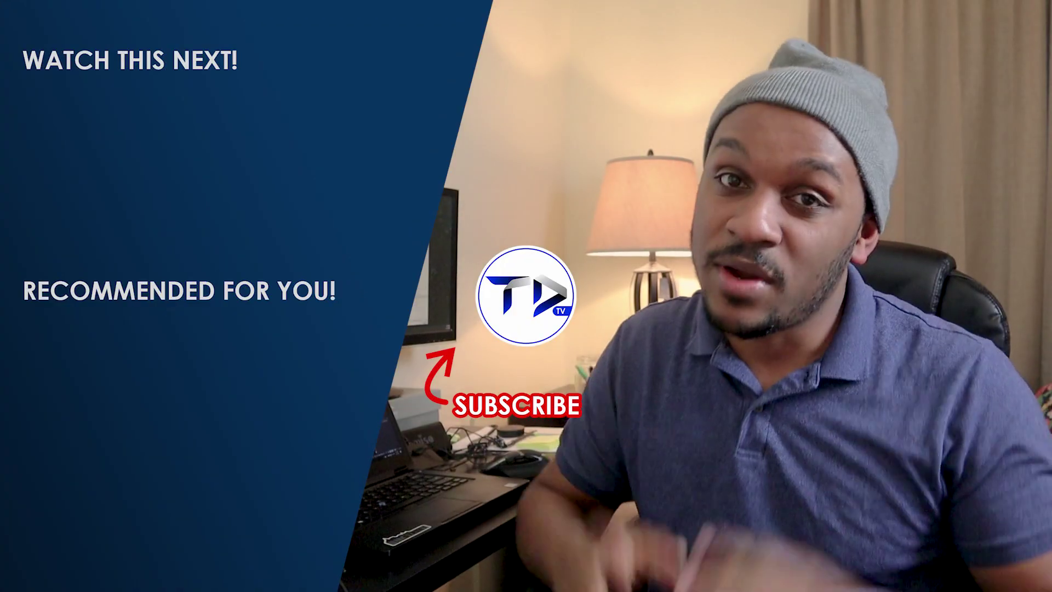